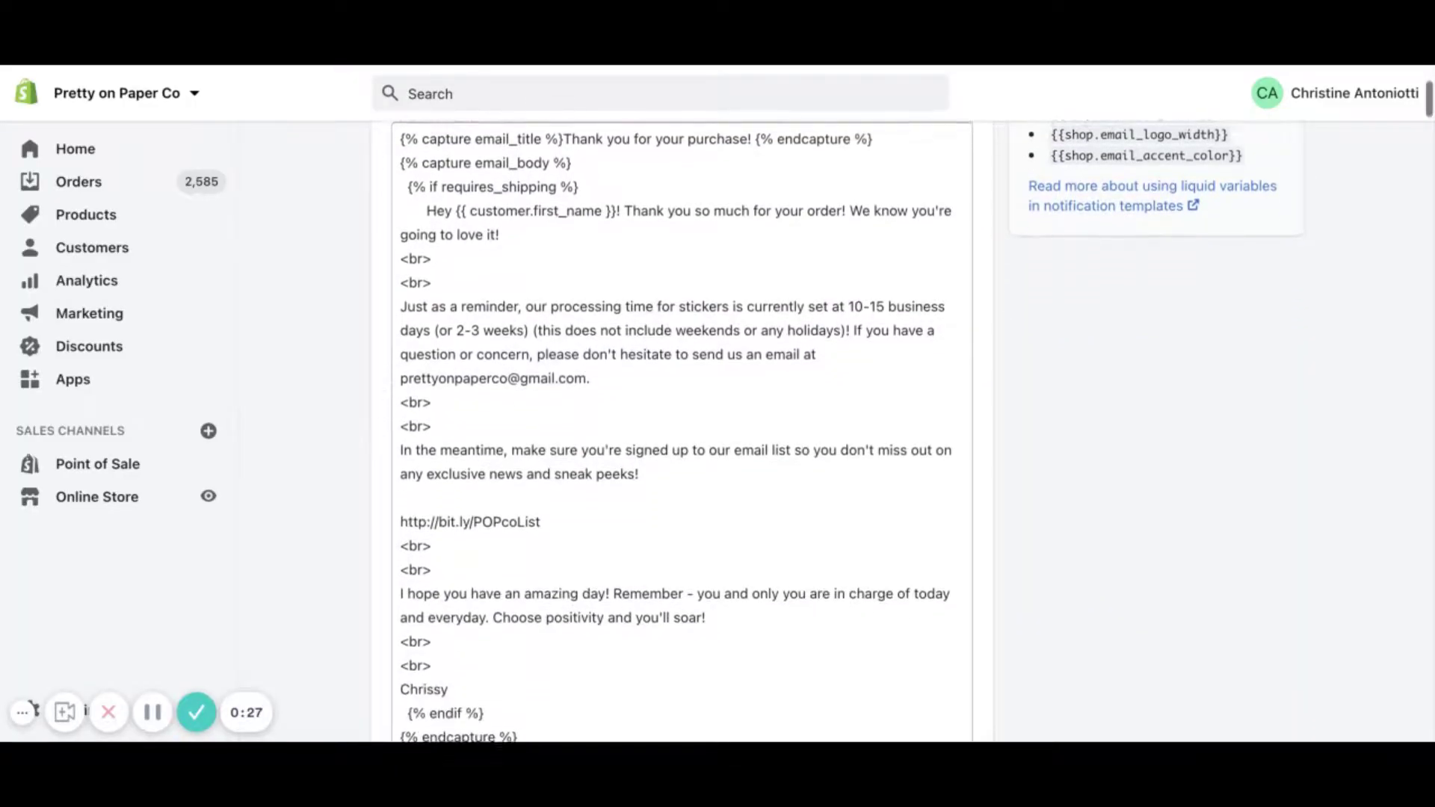
Scroll through the order confirmation Email body (HTML) and return to the top
scroll(681, 431, "down", 10)
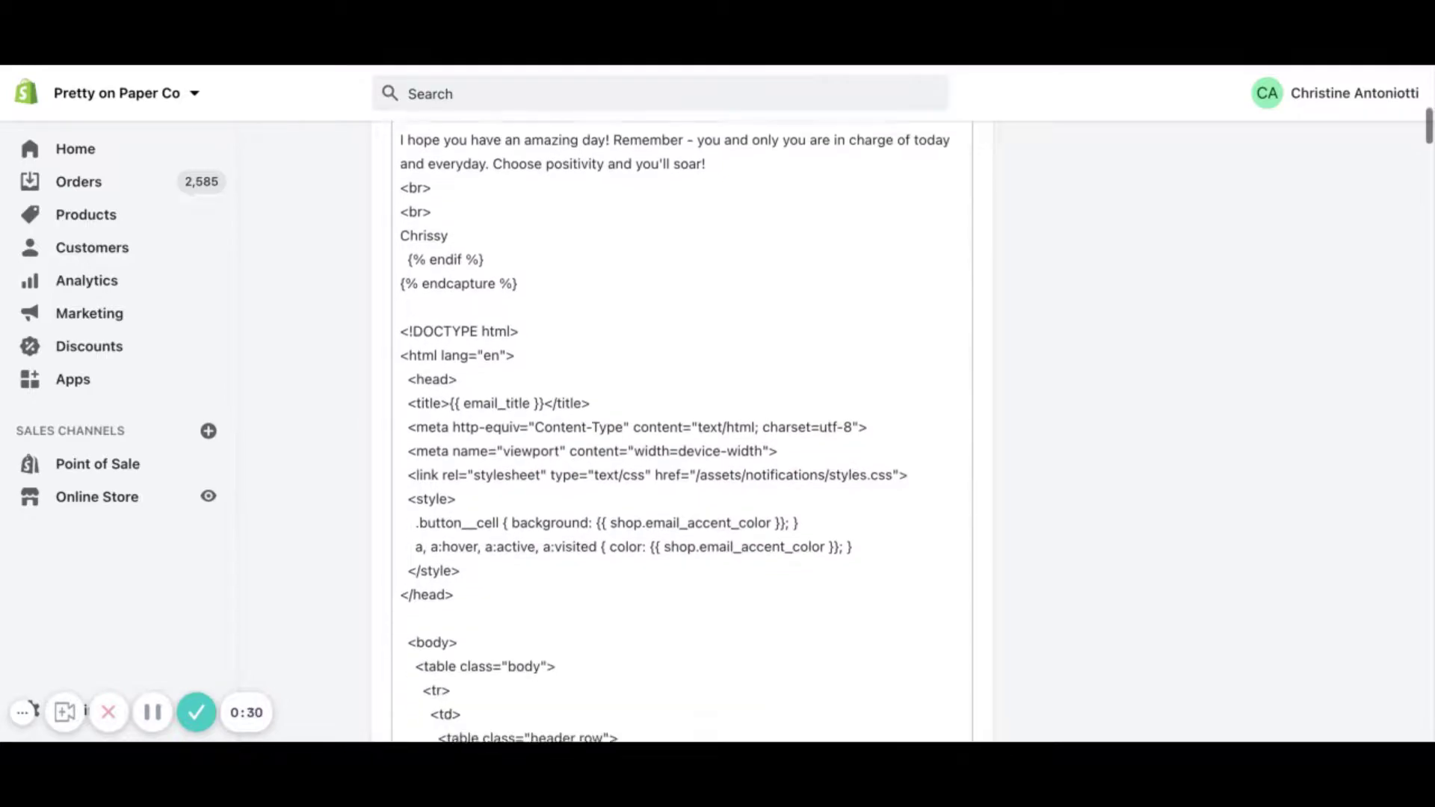
scroll(682, 432, "down", 12)
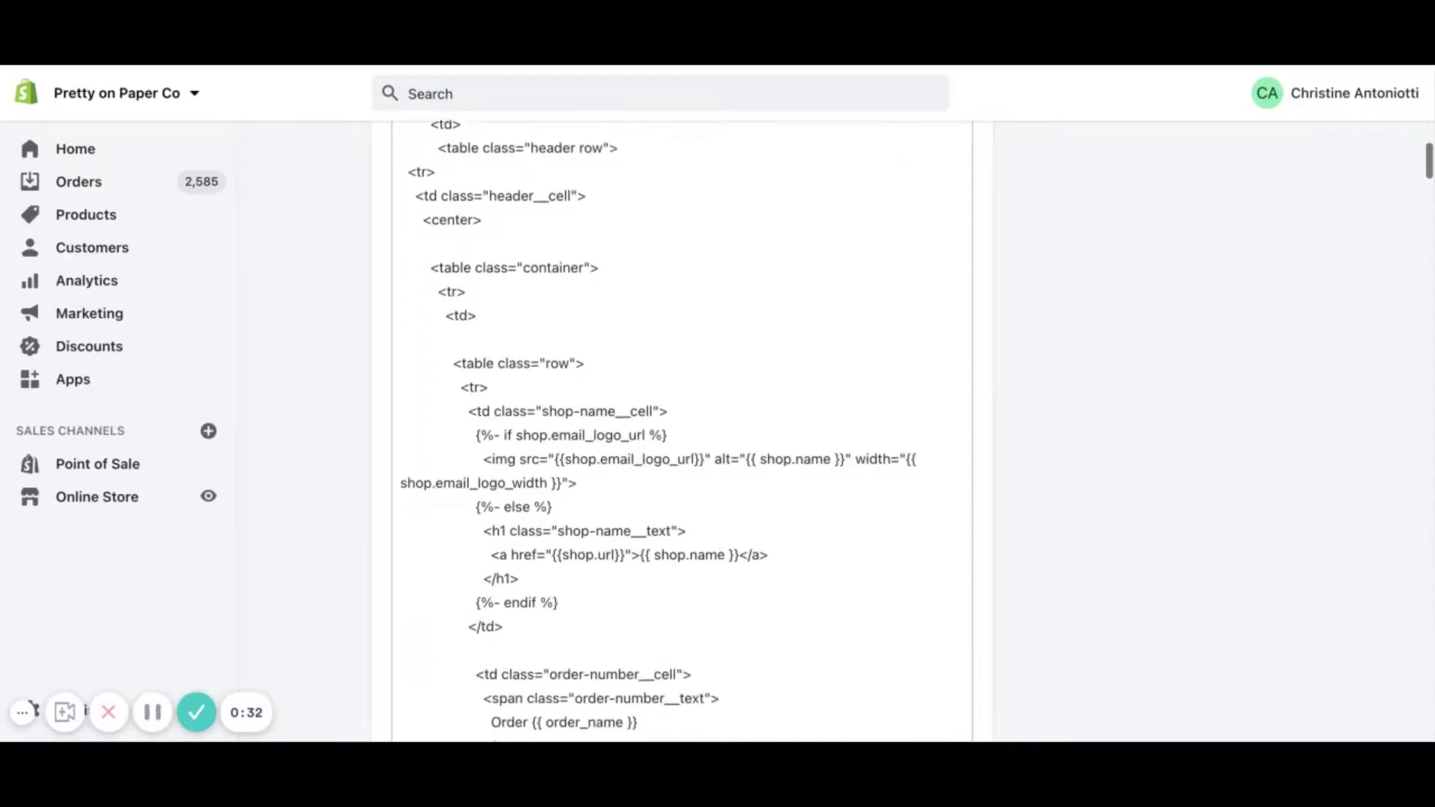
scroll(682, 431, "down", 18)
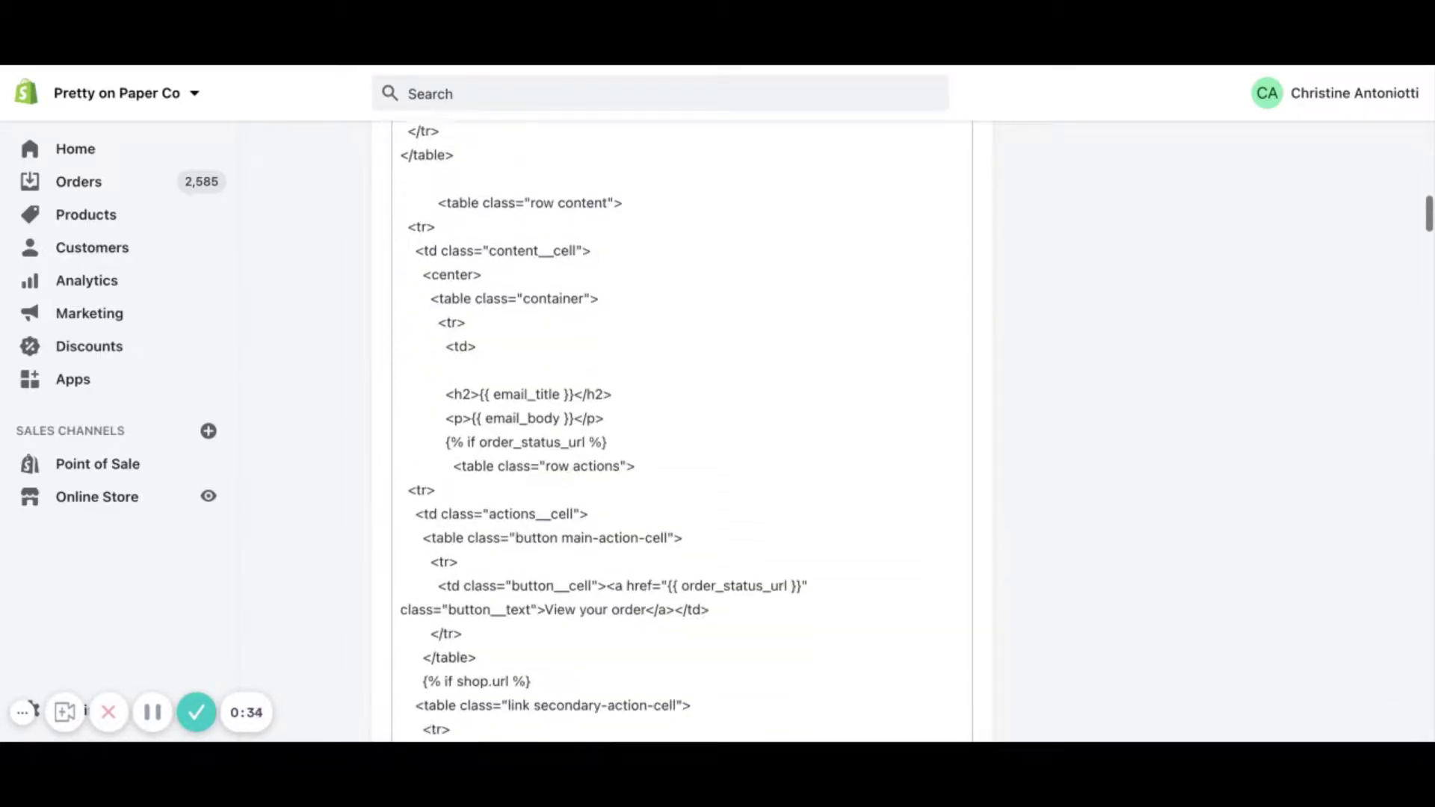
scroll(681, 431, "down", 6)
key("Home")
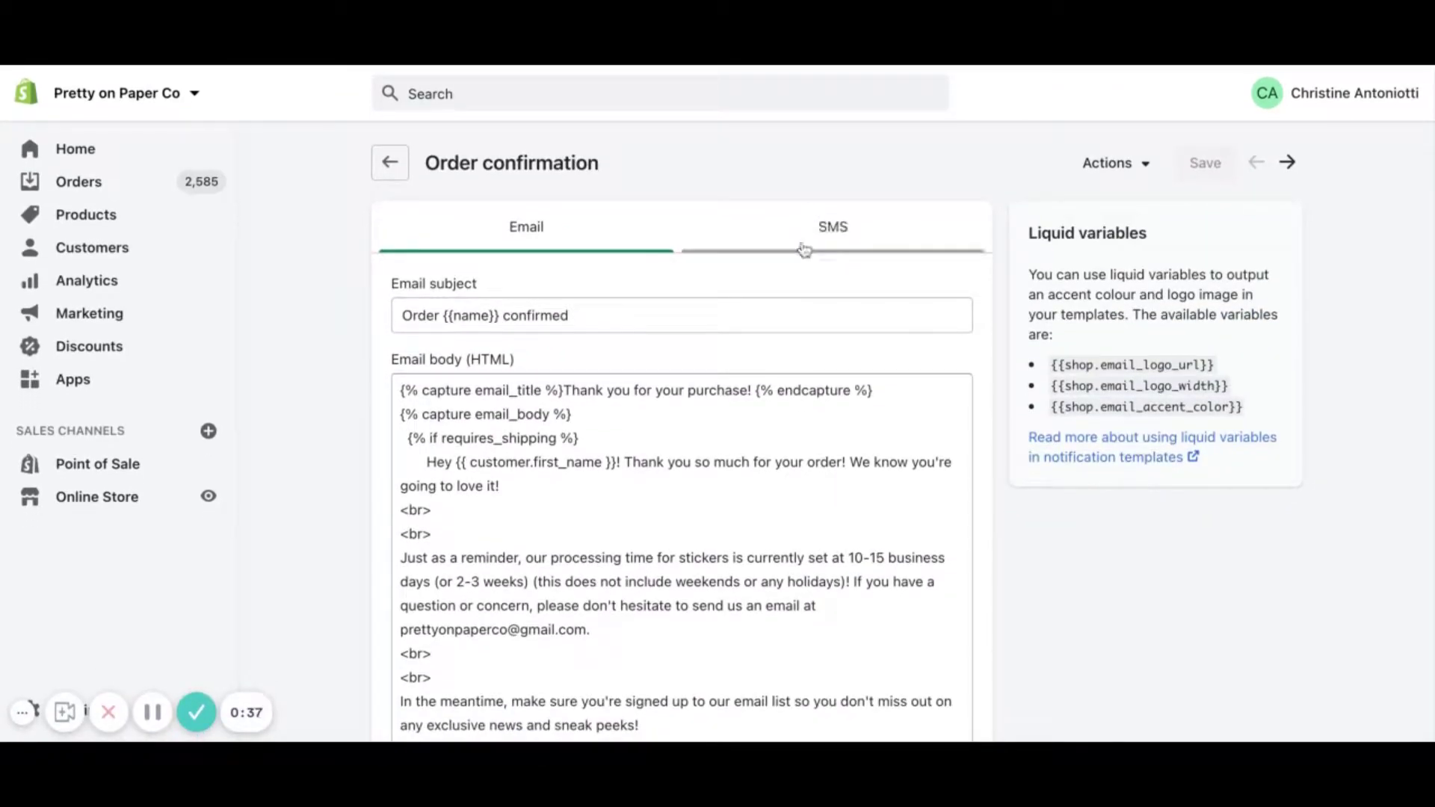
Preview the rendered order confirmation email and review its message, addresses and payment details
left_click(1125, 164)
left_click(1091, 251)
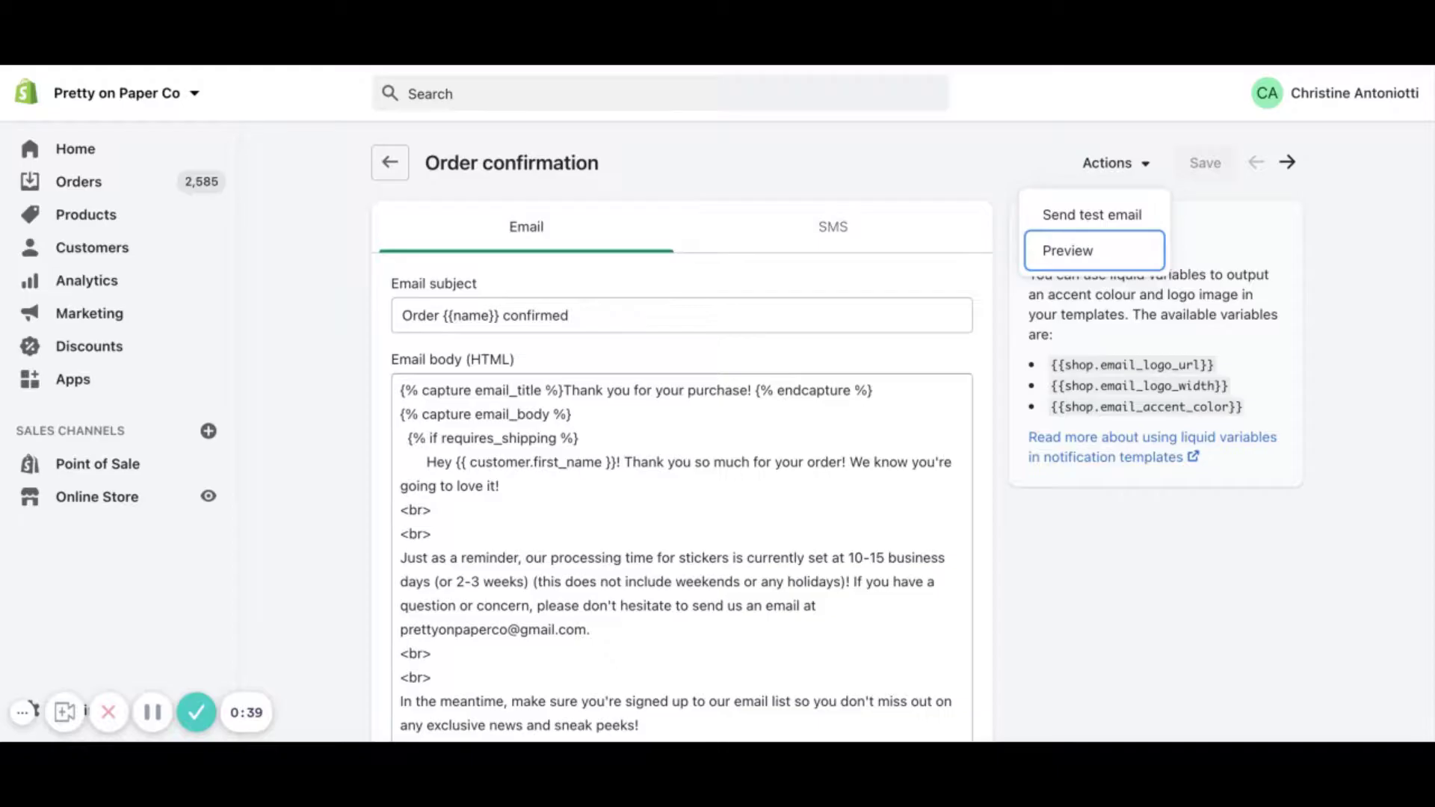
scroll(920, 462, "down", 10)
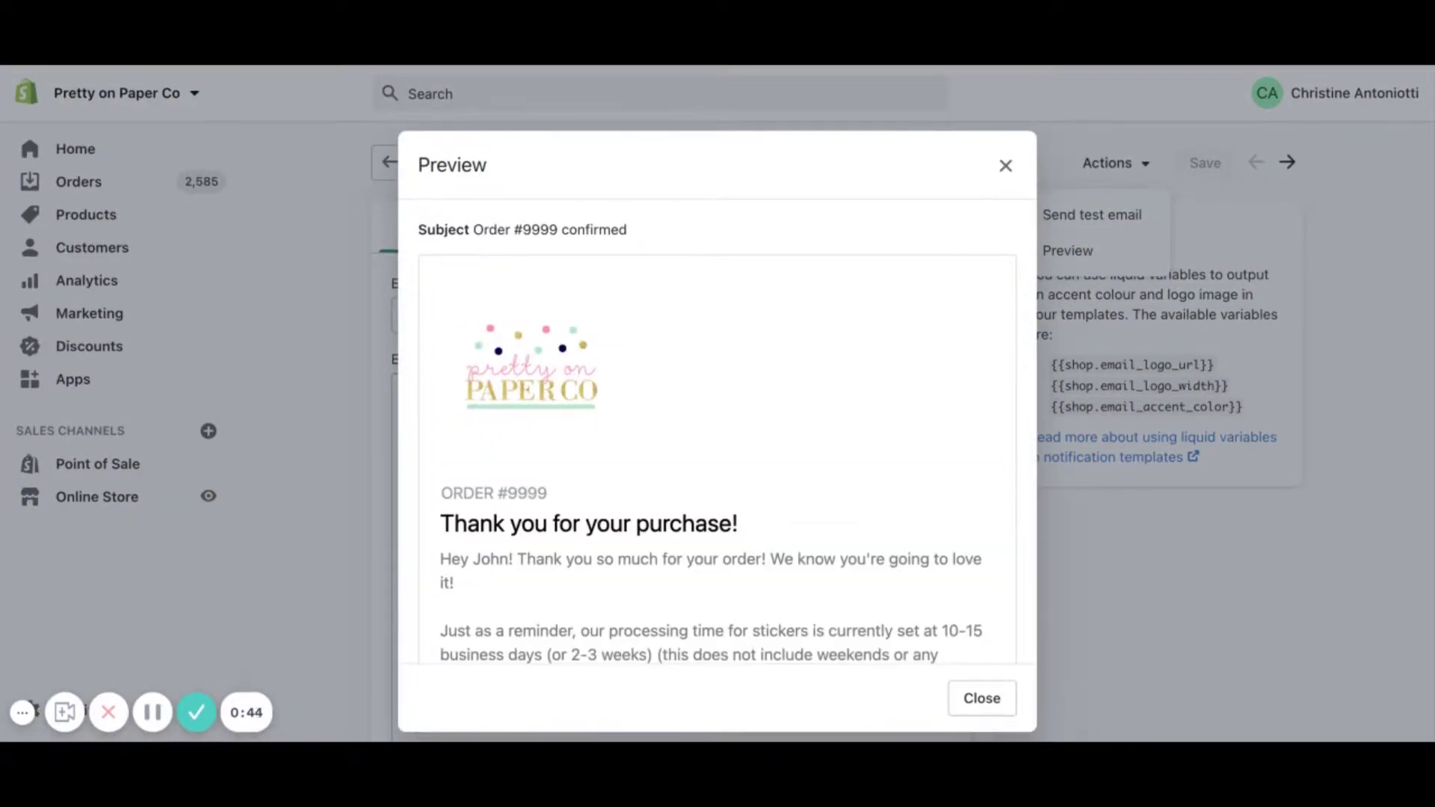
scroll(828, 571, "down", 1)
scroll(828, 571, "down", 10)
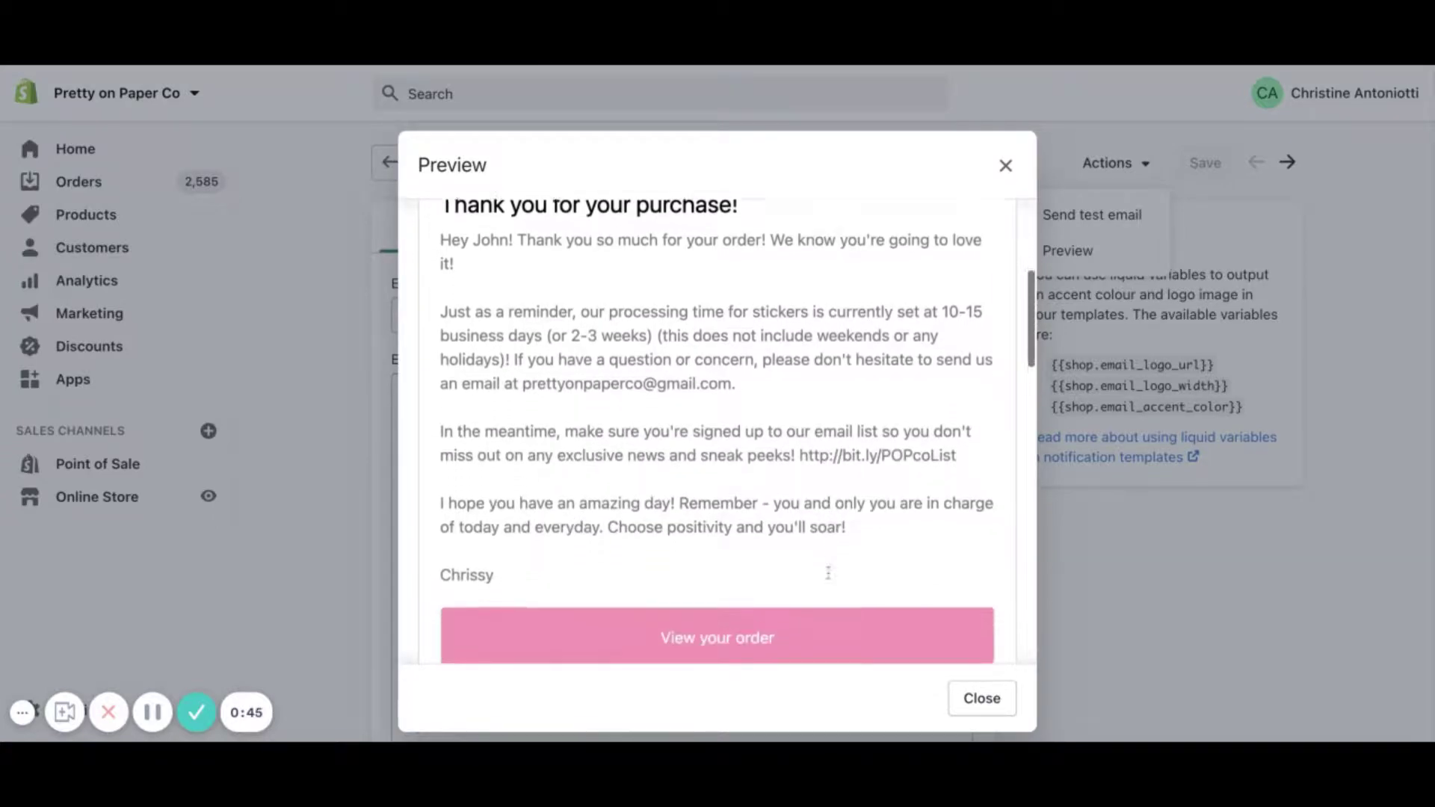
scroll(717, 432, "down", 10)
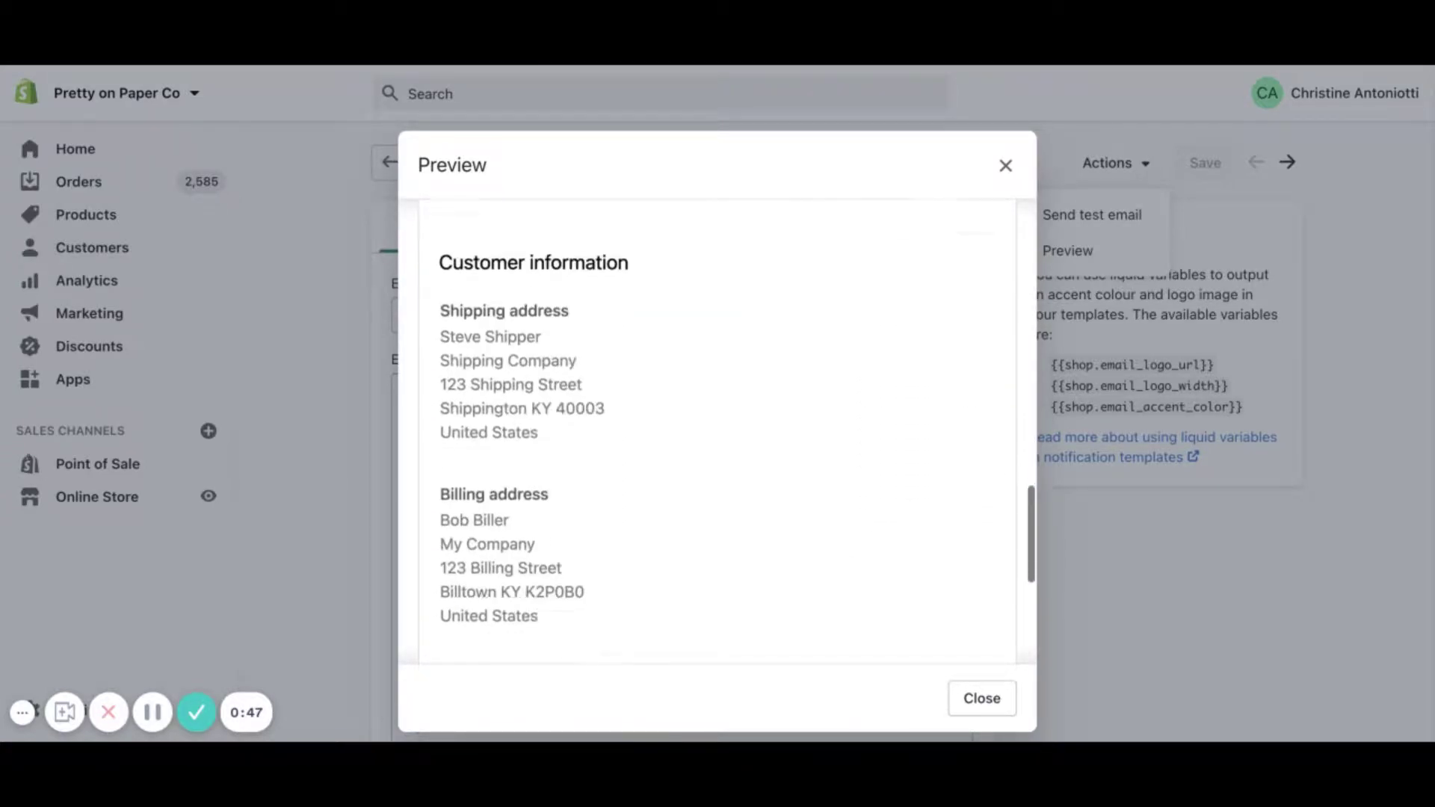
scroll(717, 432, "down", 1)
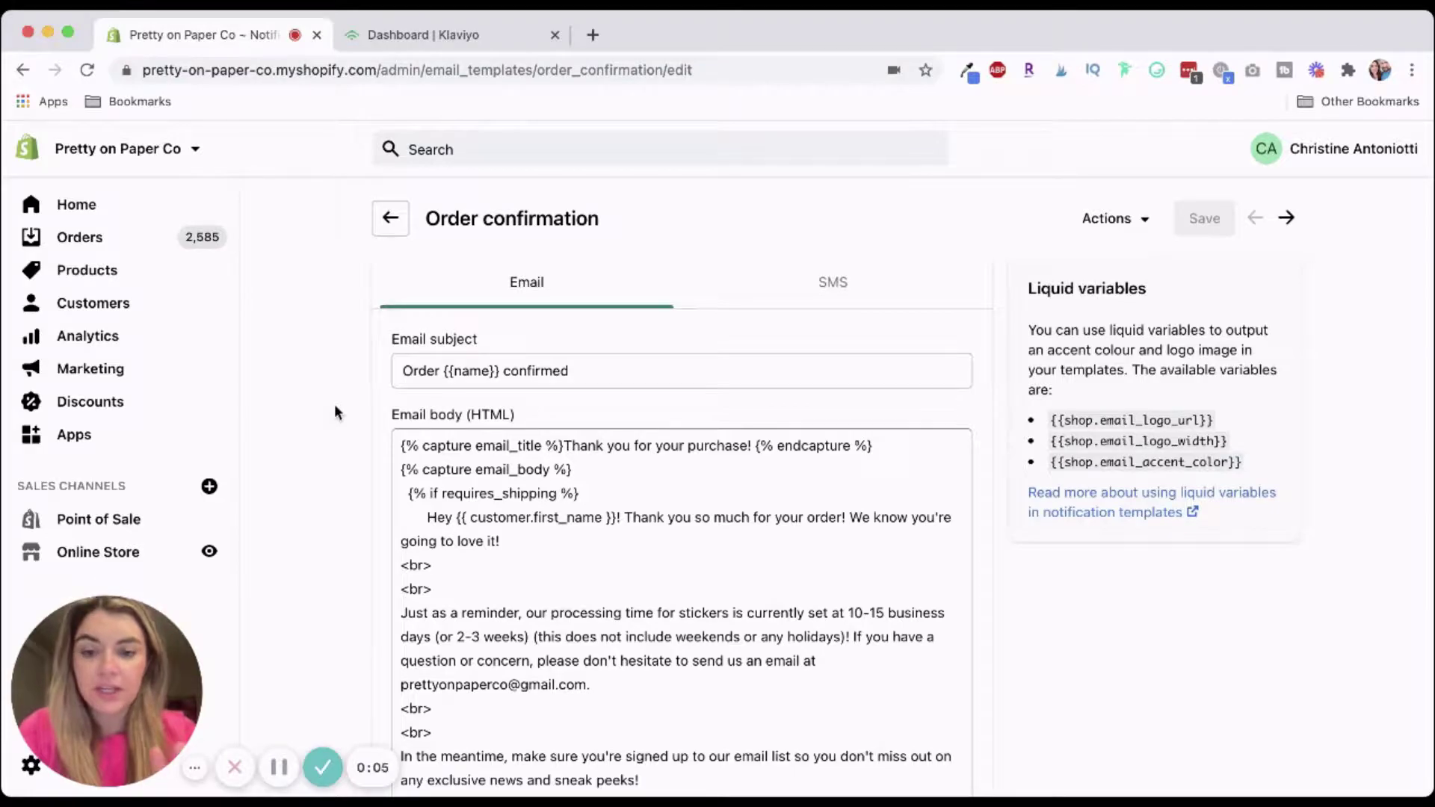
scroll(335, 406, "down", 1)
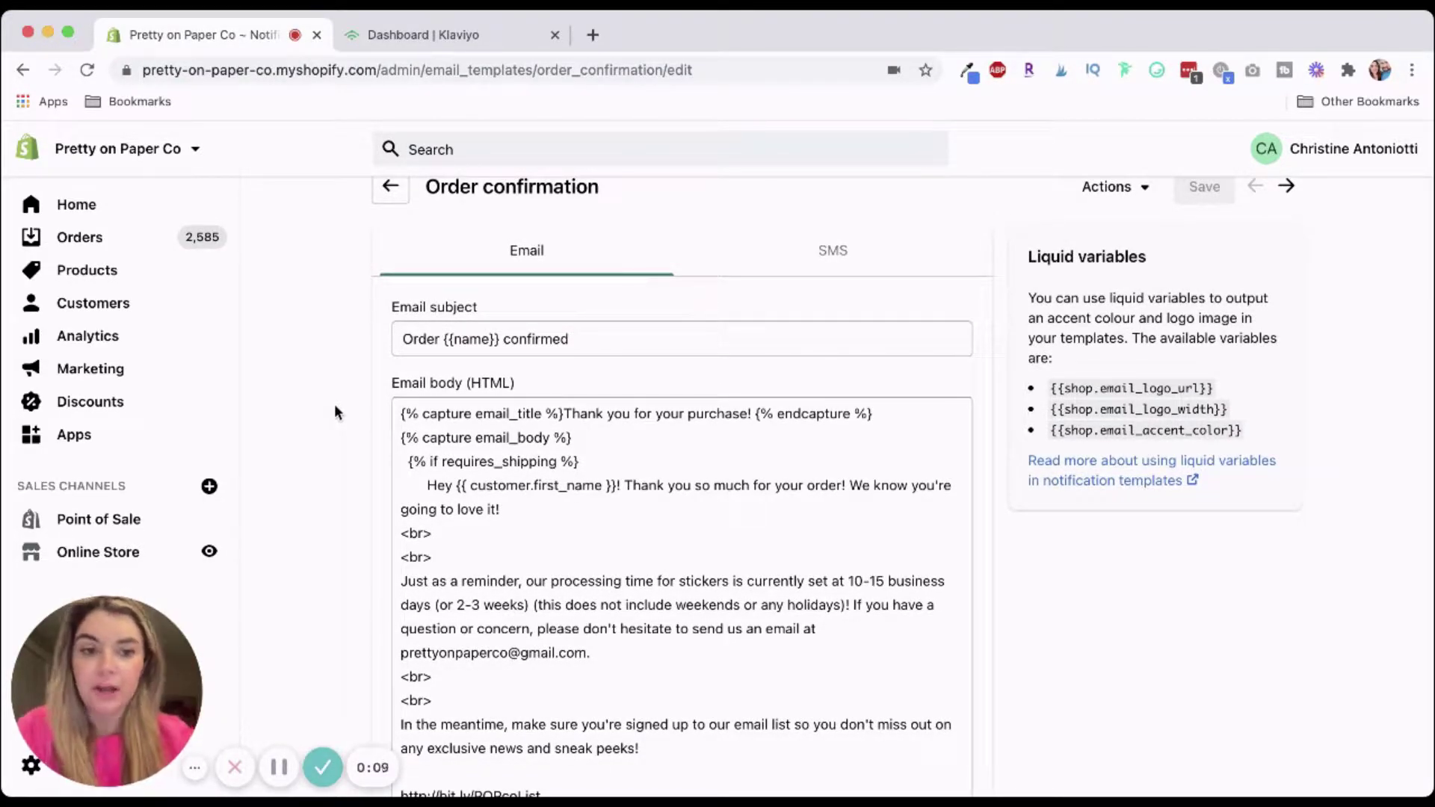
scroll(470, 451, "down", 1)
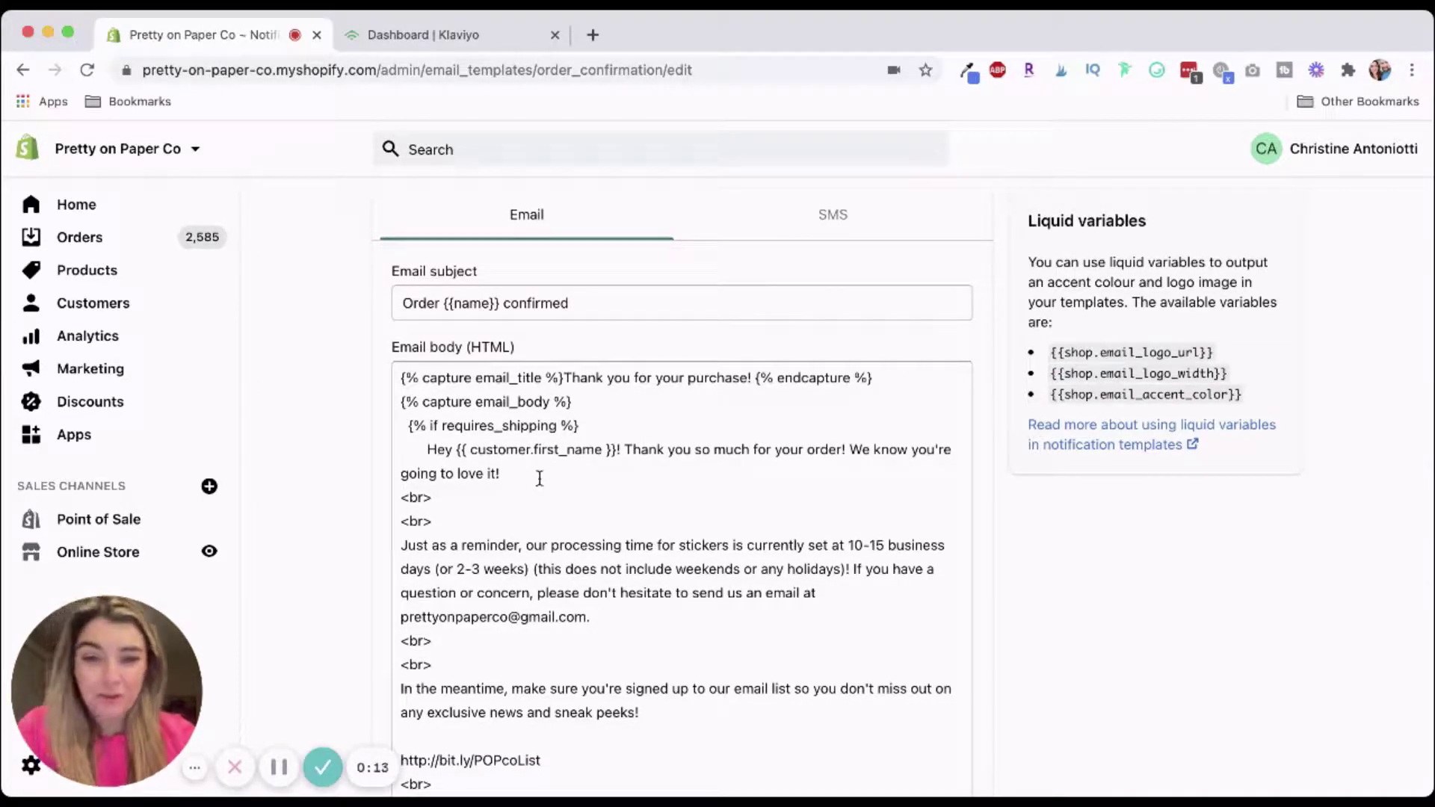
scroll(540, 478, "down", 7)
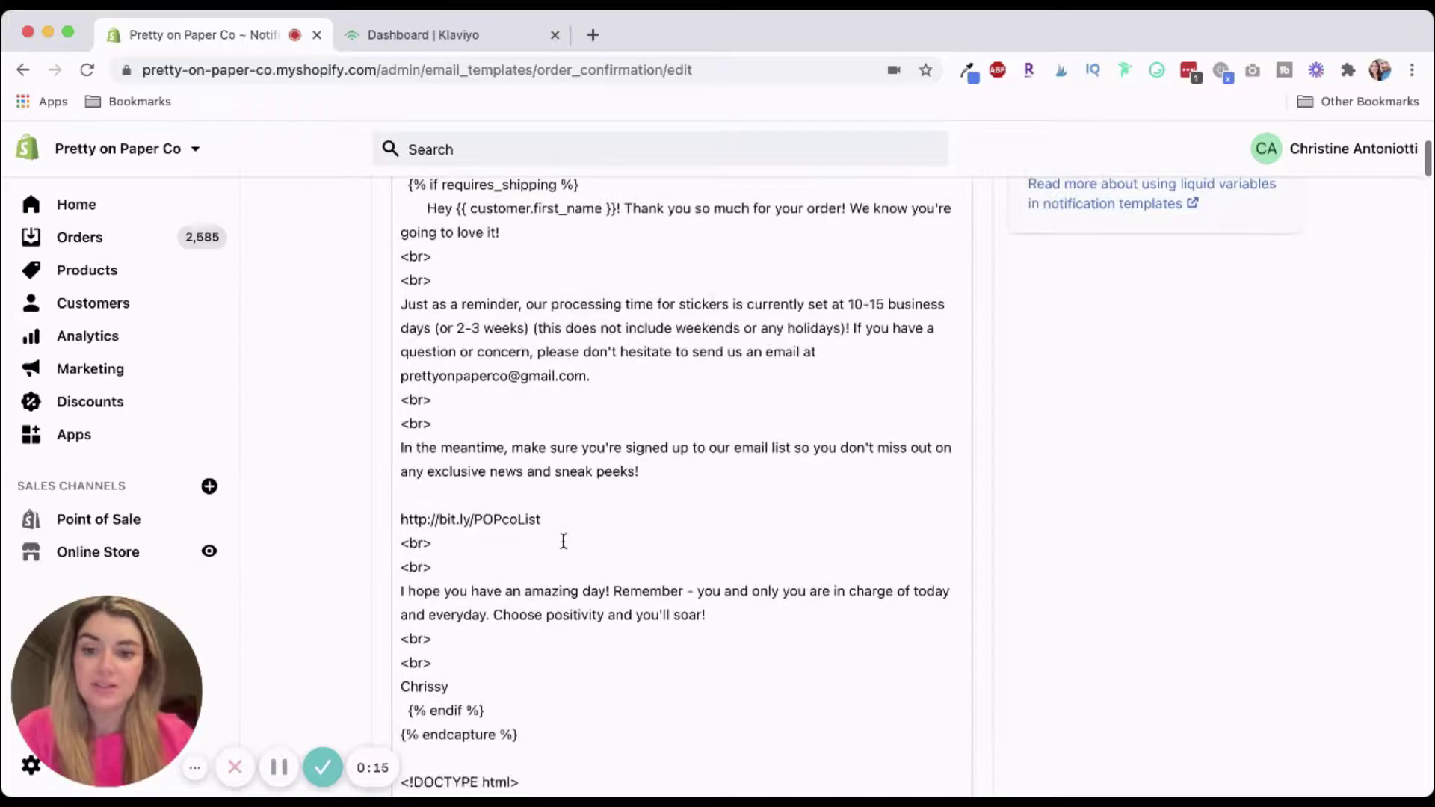
scroll(564, 541, "up", 8)
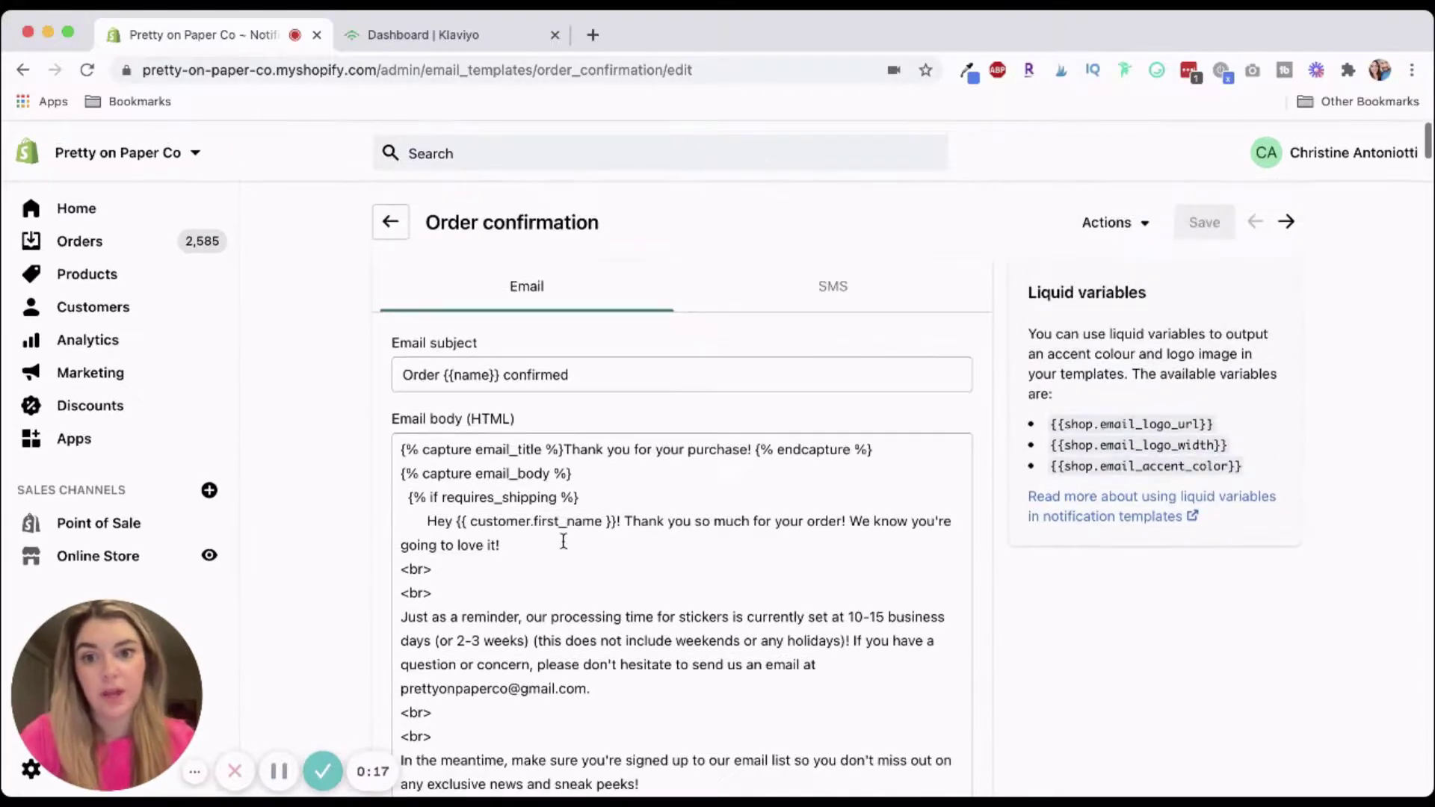
left_click(1111, 221)
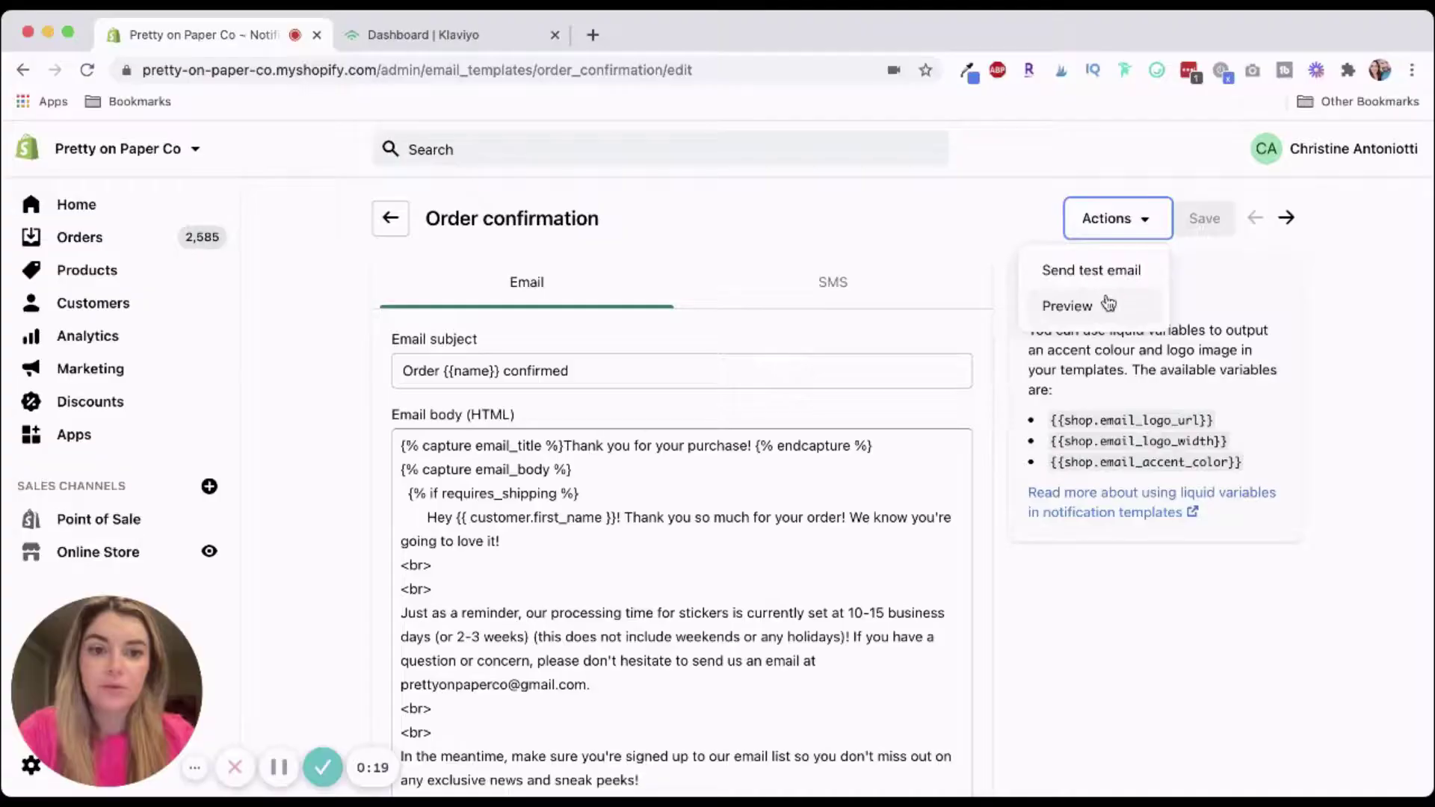
Review the order confirmation email preview, close it, and switch to the Klaviyo dashboard tab
left_click(1106, 303)
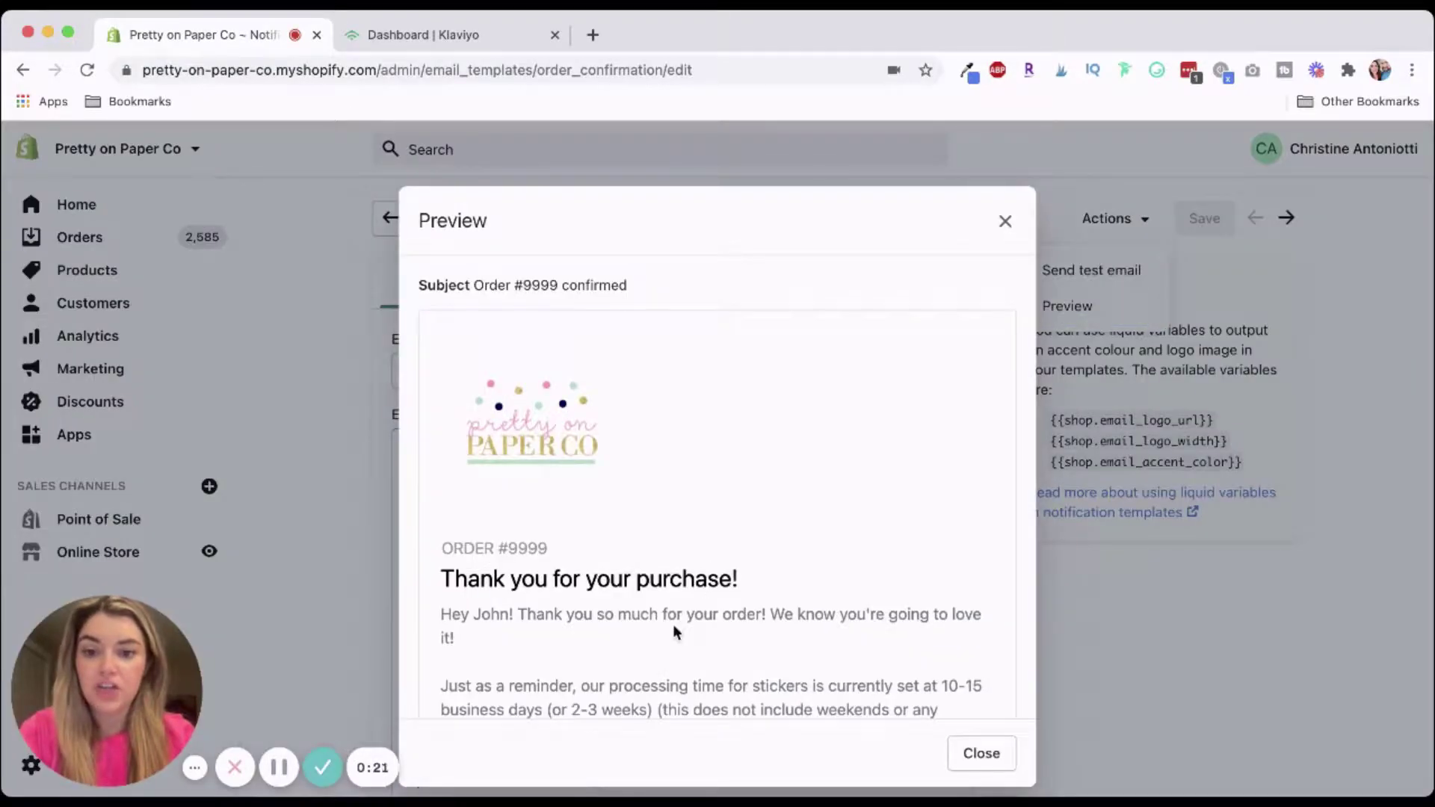
scroll(672, 624, "down", 5)
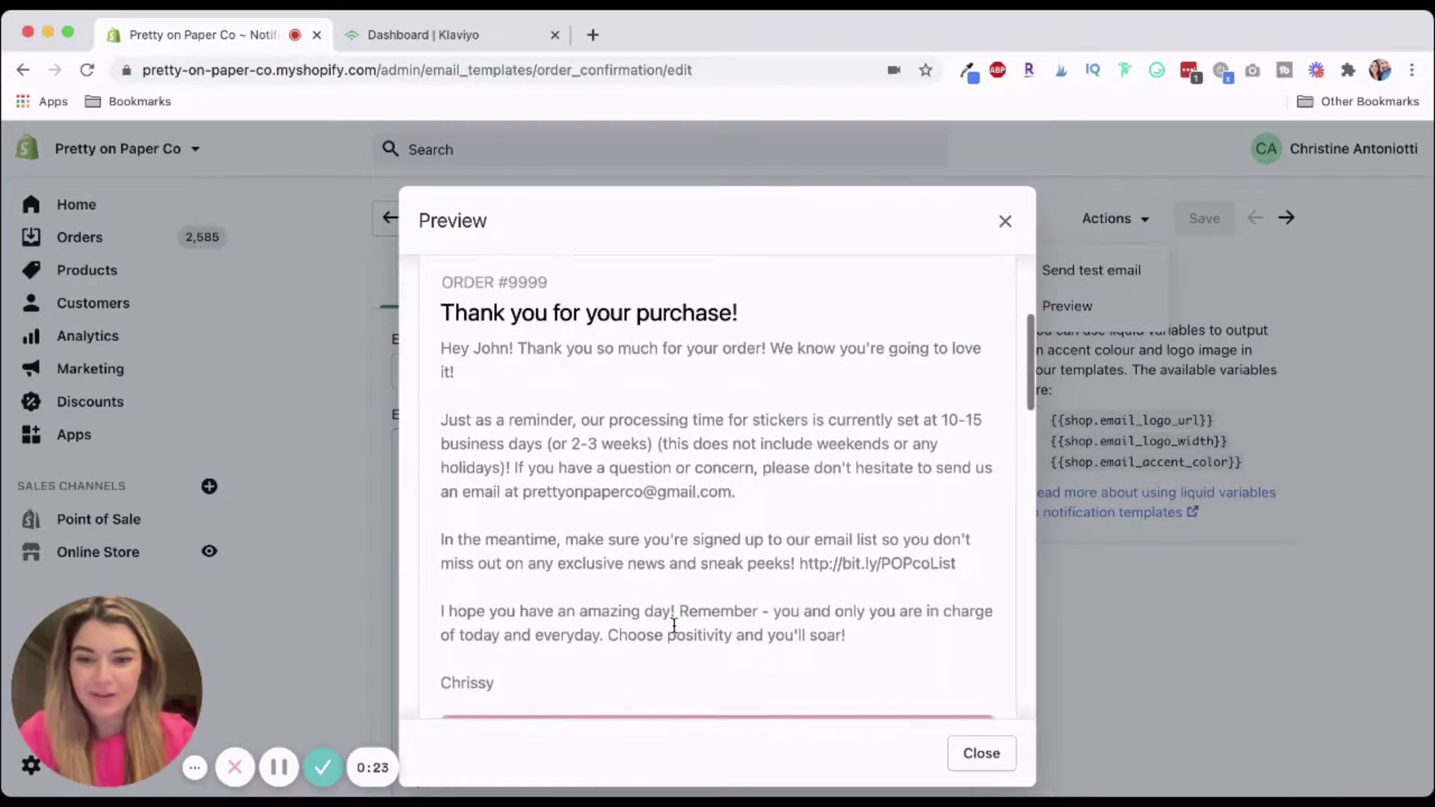
scroll(672, 625, "down", 1)
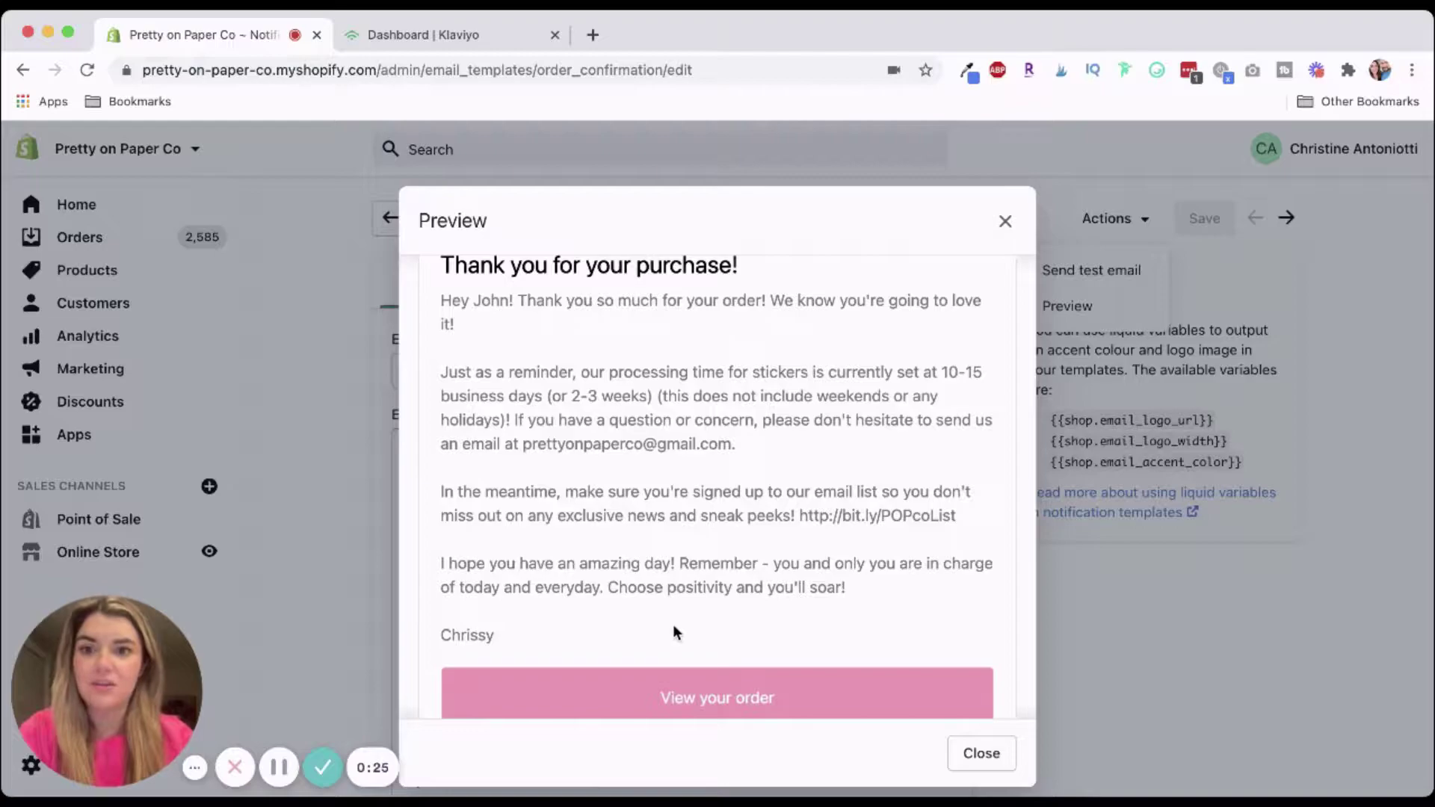
scroll(673, 632, "down", 5)
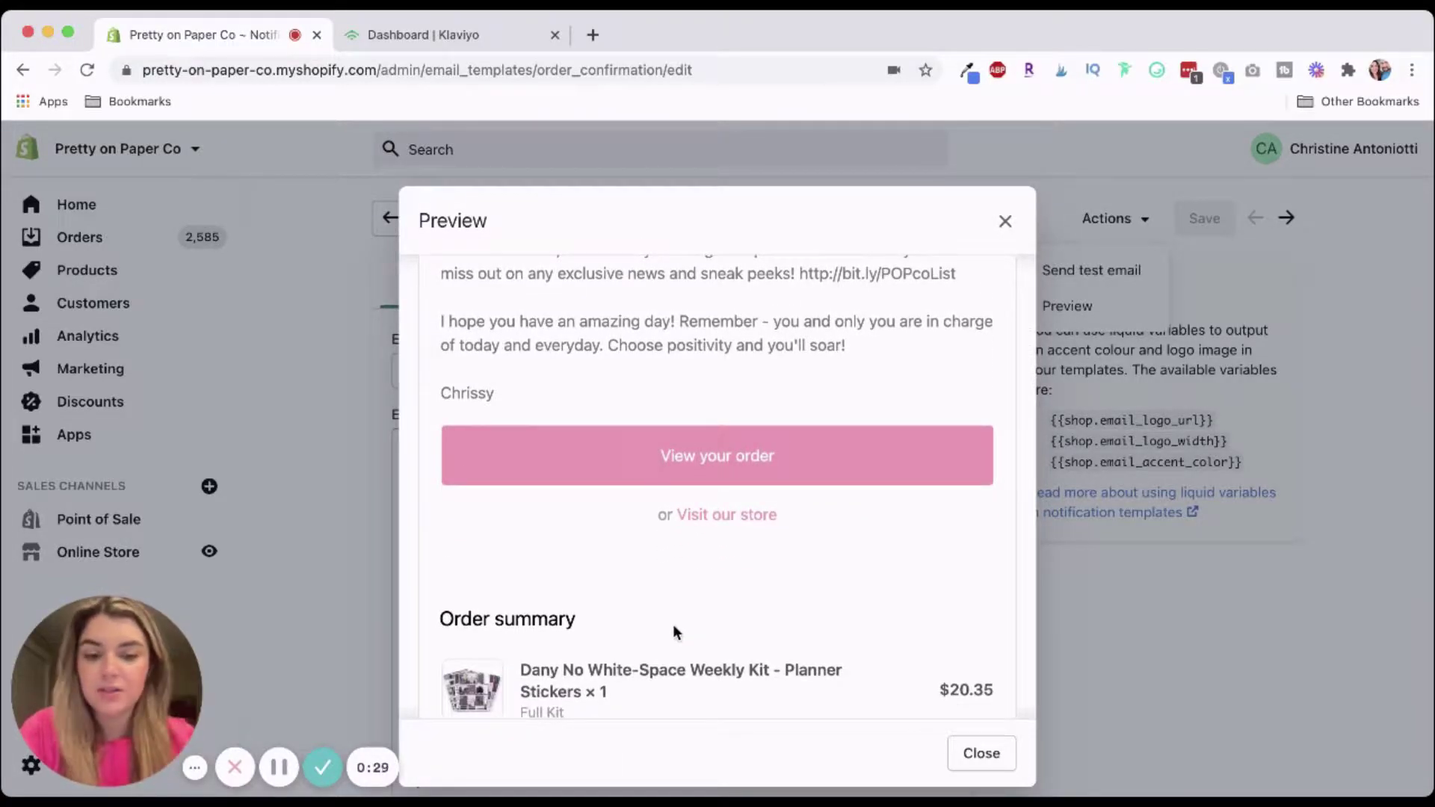
scroll(672, 625, "up", 10)
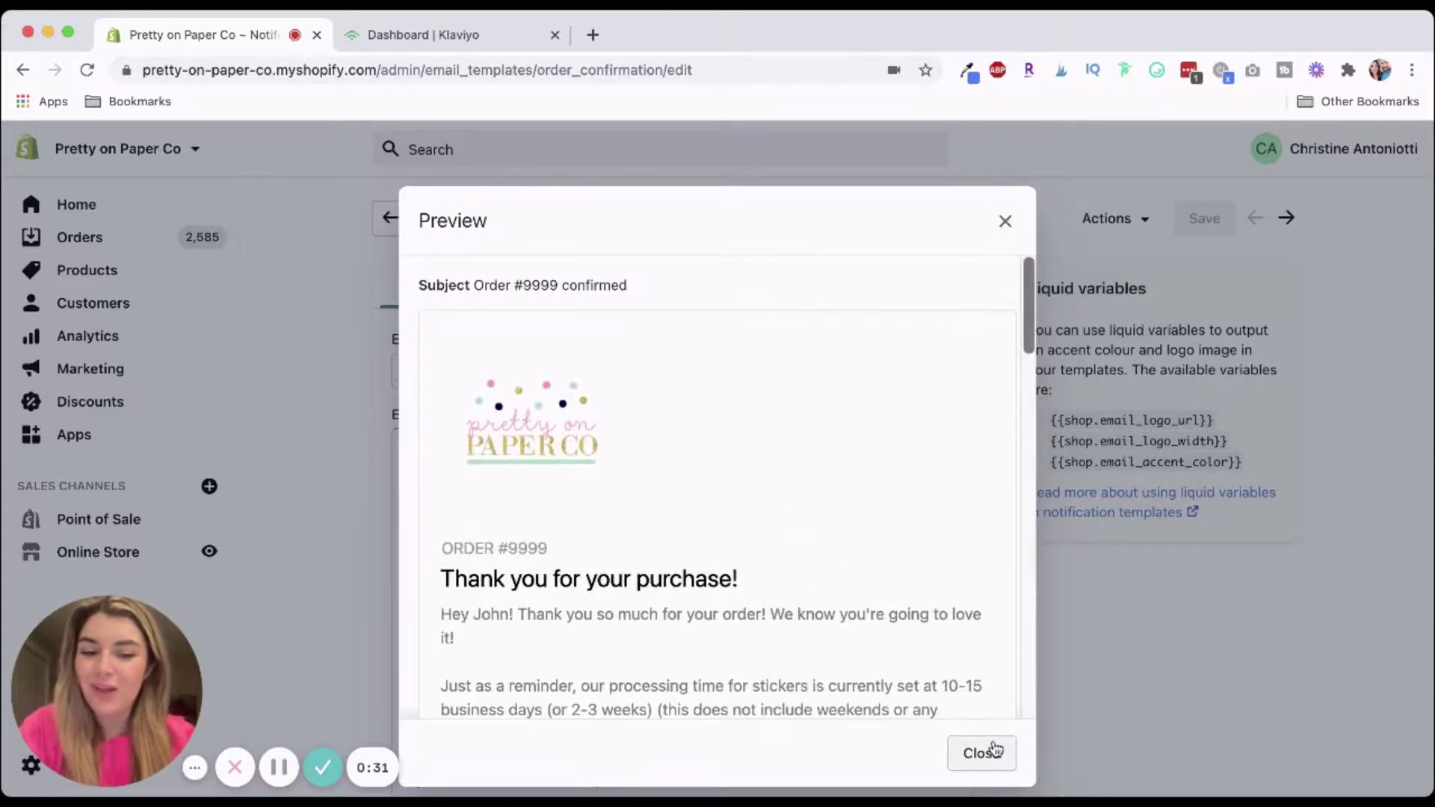
left_click(985, 752)
left_click(380, 41)
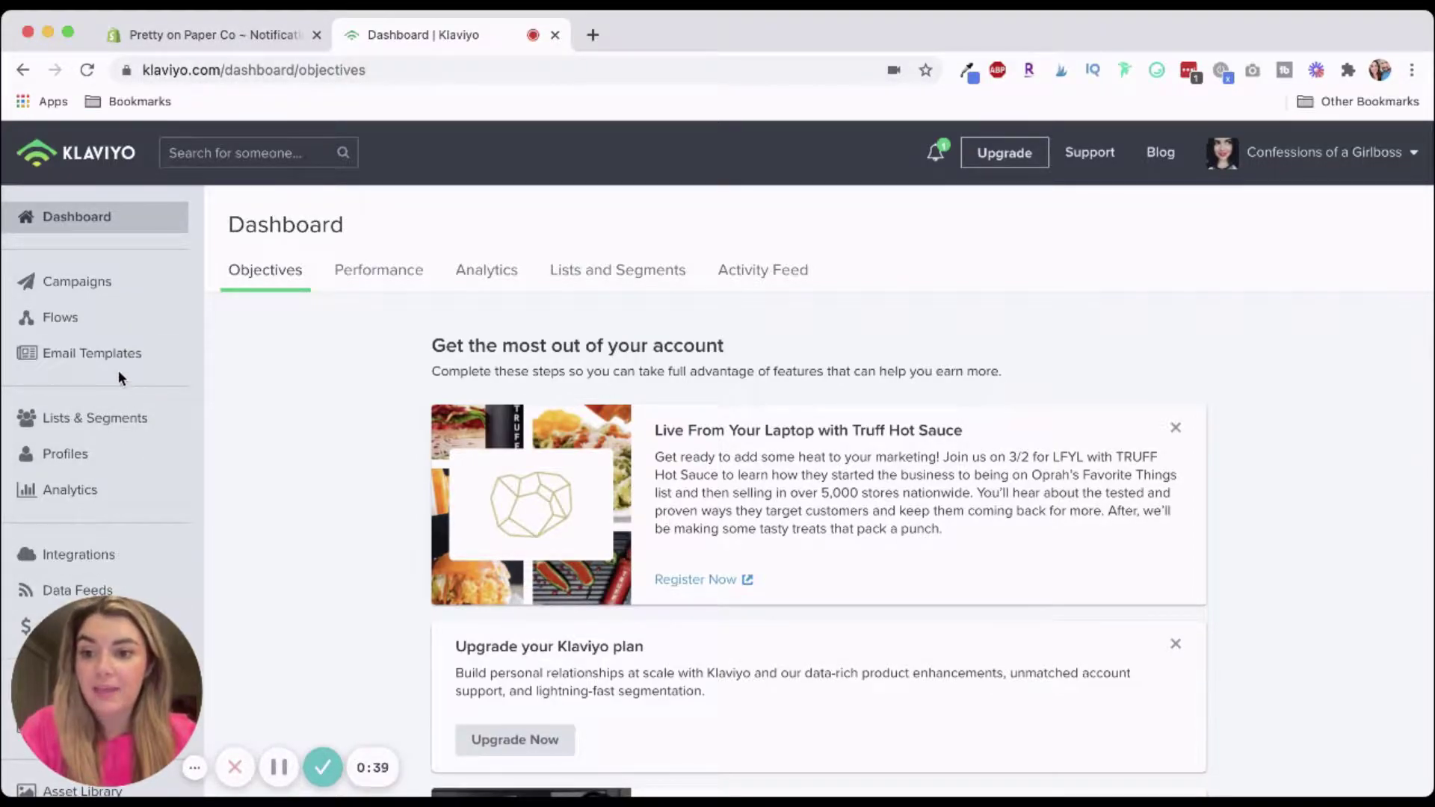
From Email Templates, start a new template and show the Shopify Notification Templates set
left_click(97, 352)
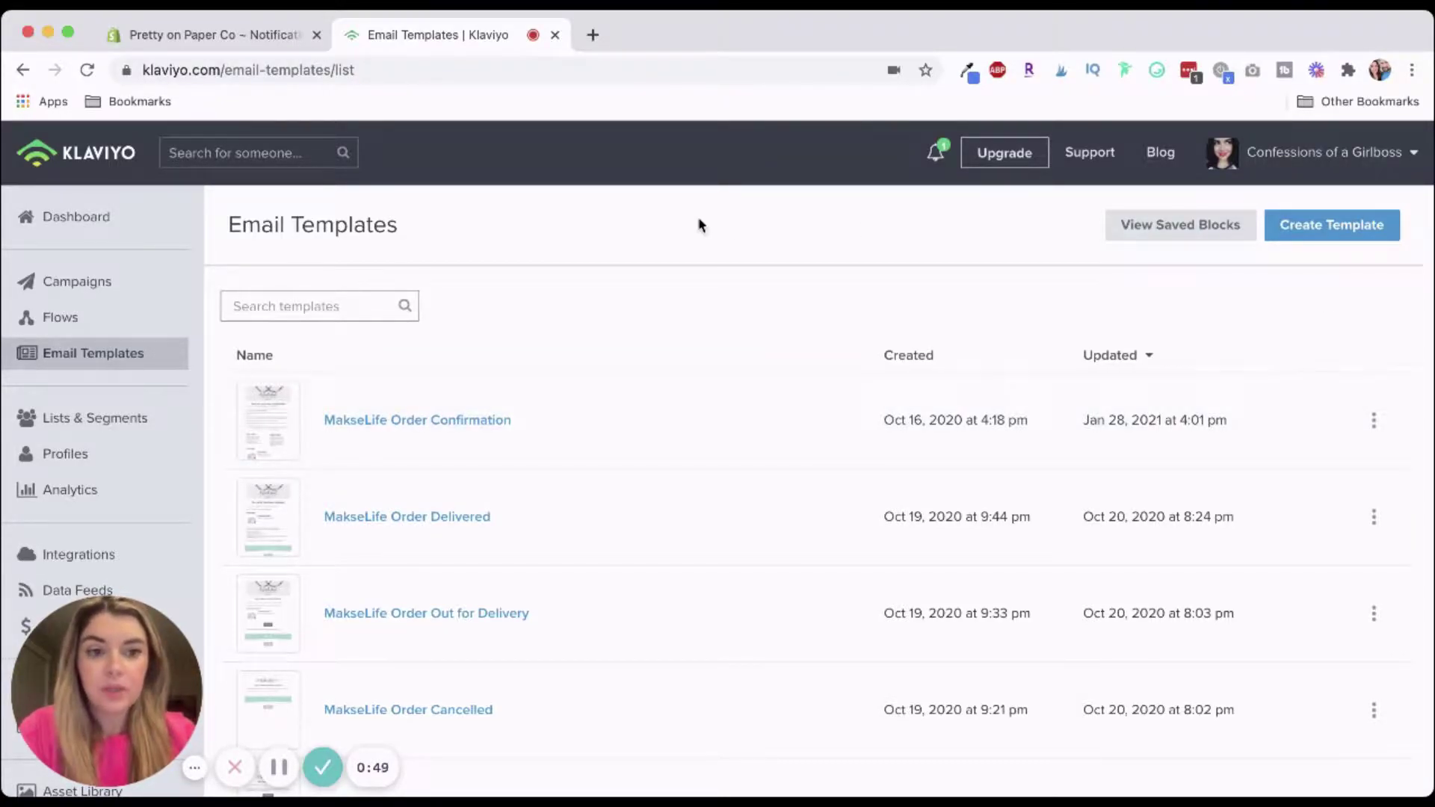
left_click(1300, 238)
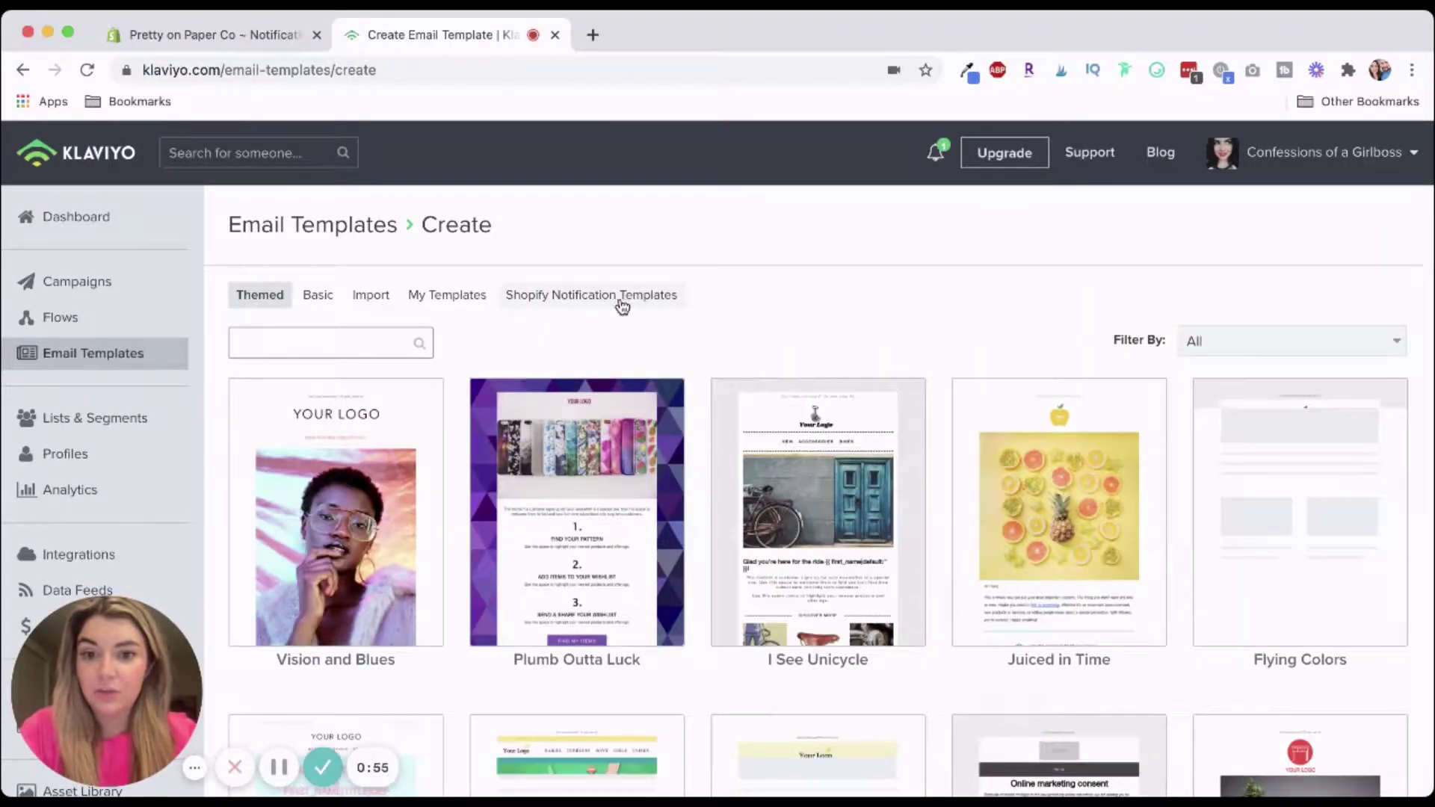
left_click(528, 296)
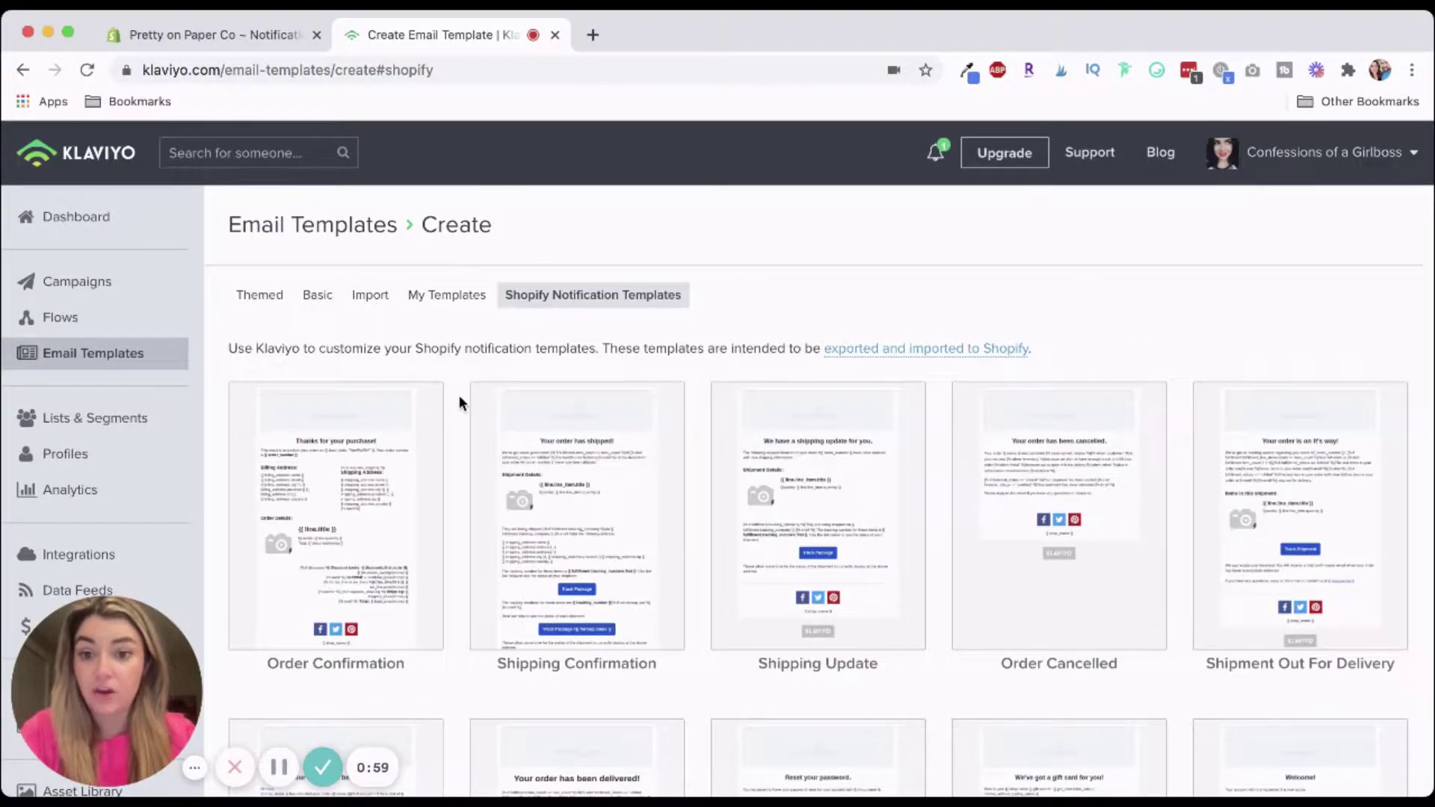
Create a template named 'Youtube Example' from the Shopify Order Confirmation design
scroll(459, 402, "down", 1)
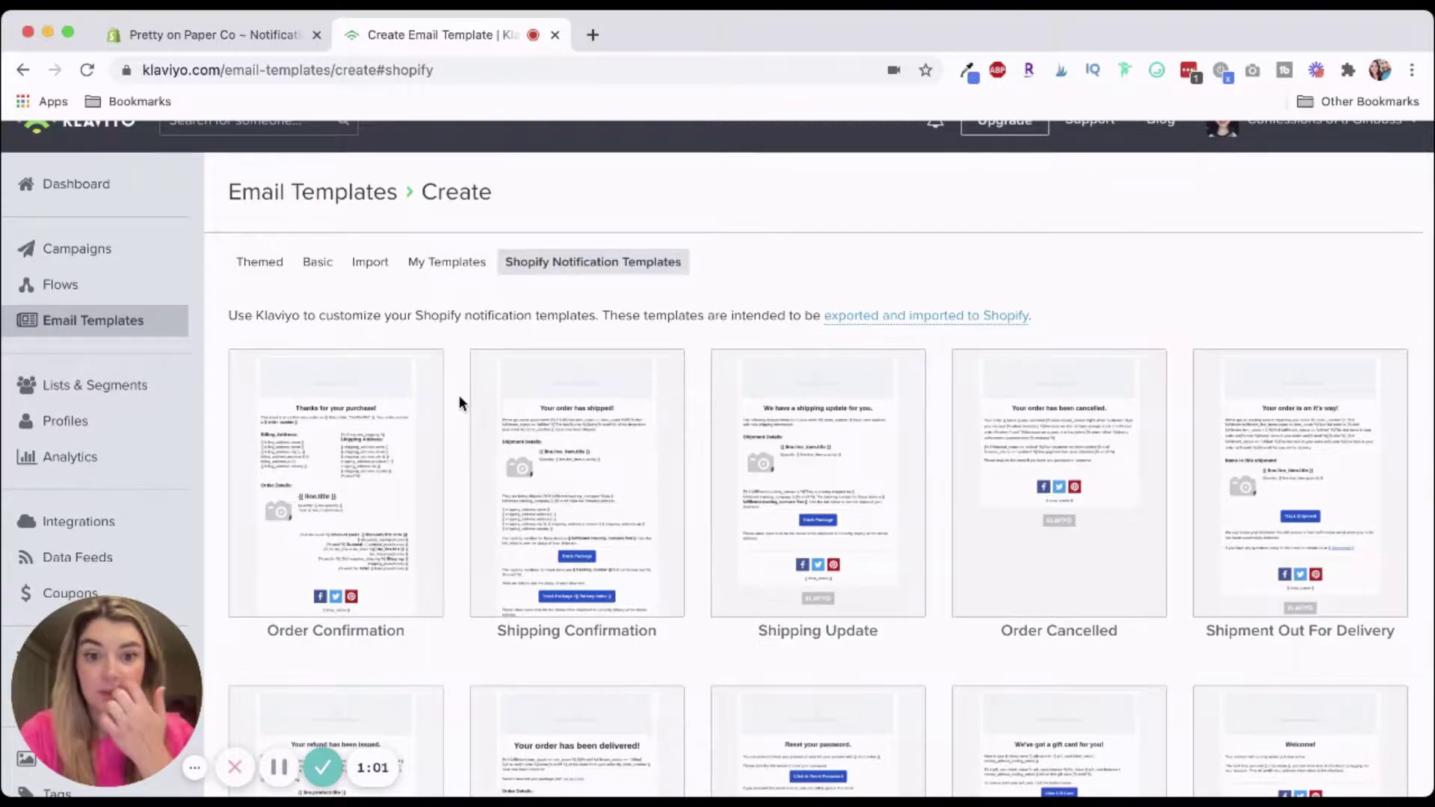
scroll(459, 401, "down", 6)
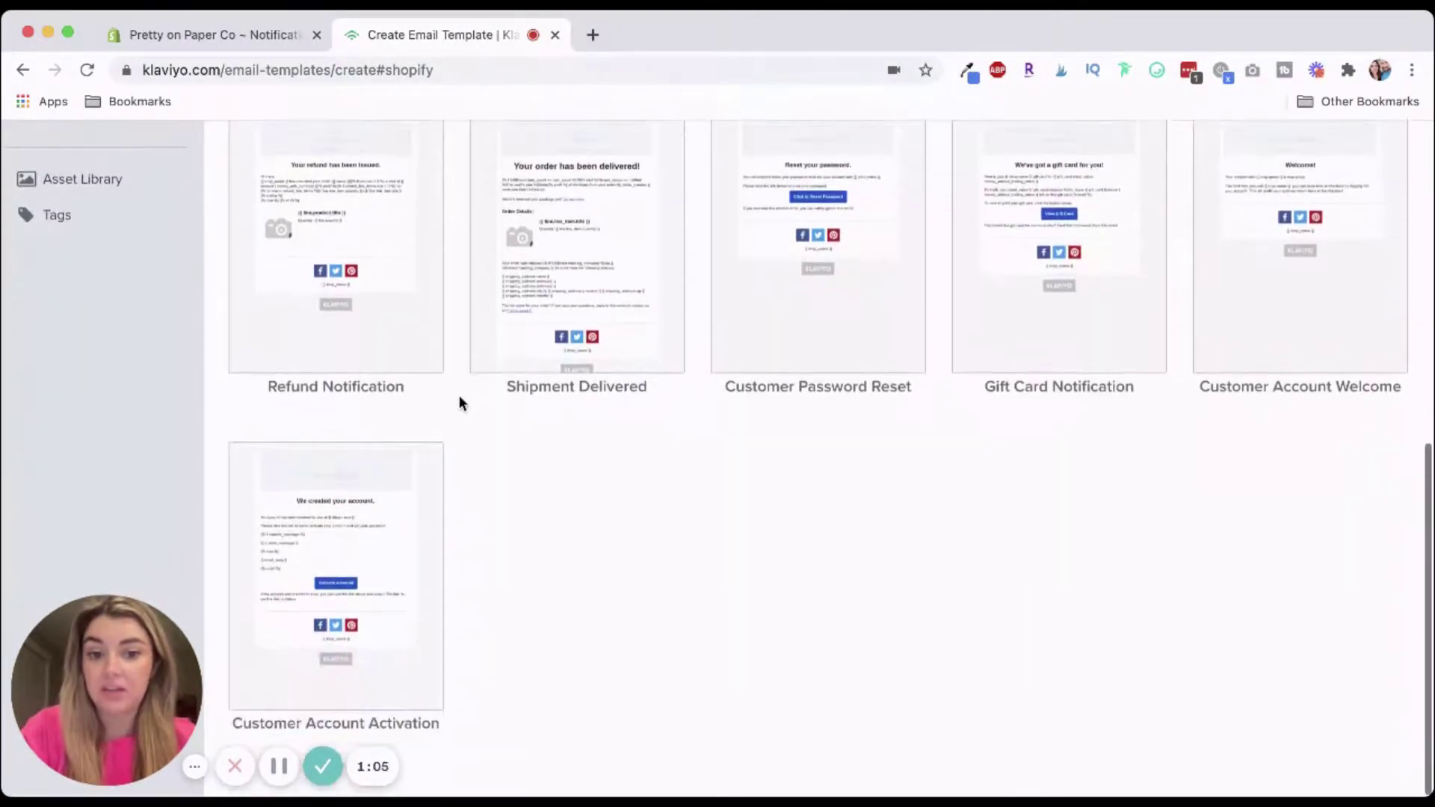
scroll(461, 404, "up", 8)
scroll(459, 402, "down", 3)
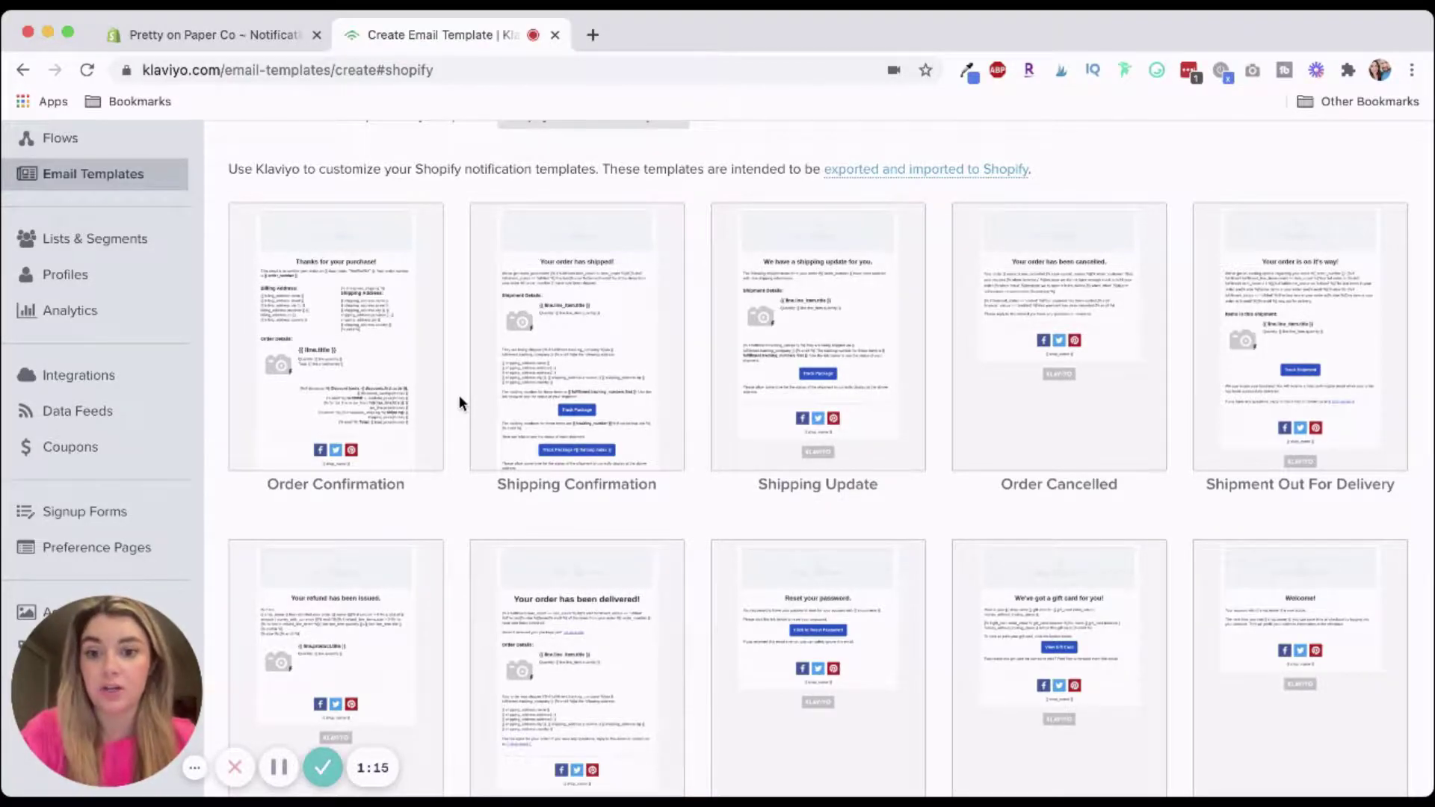
mouse_move(372, 329)
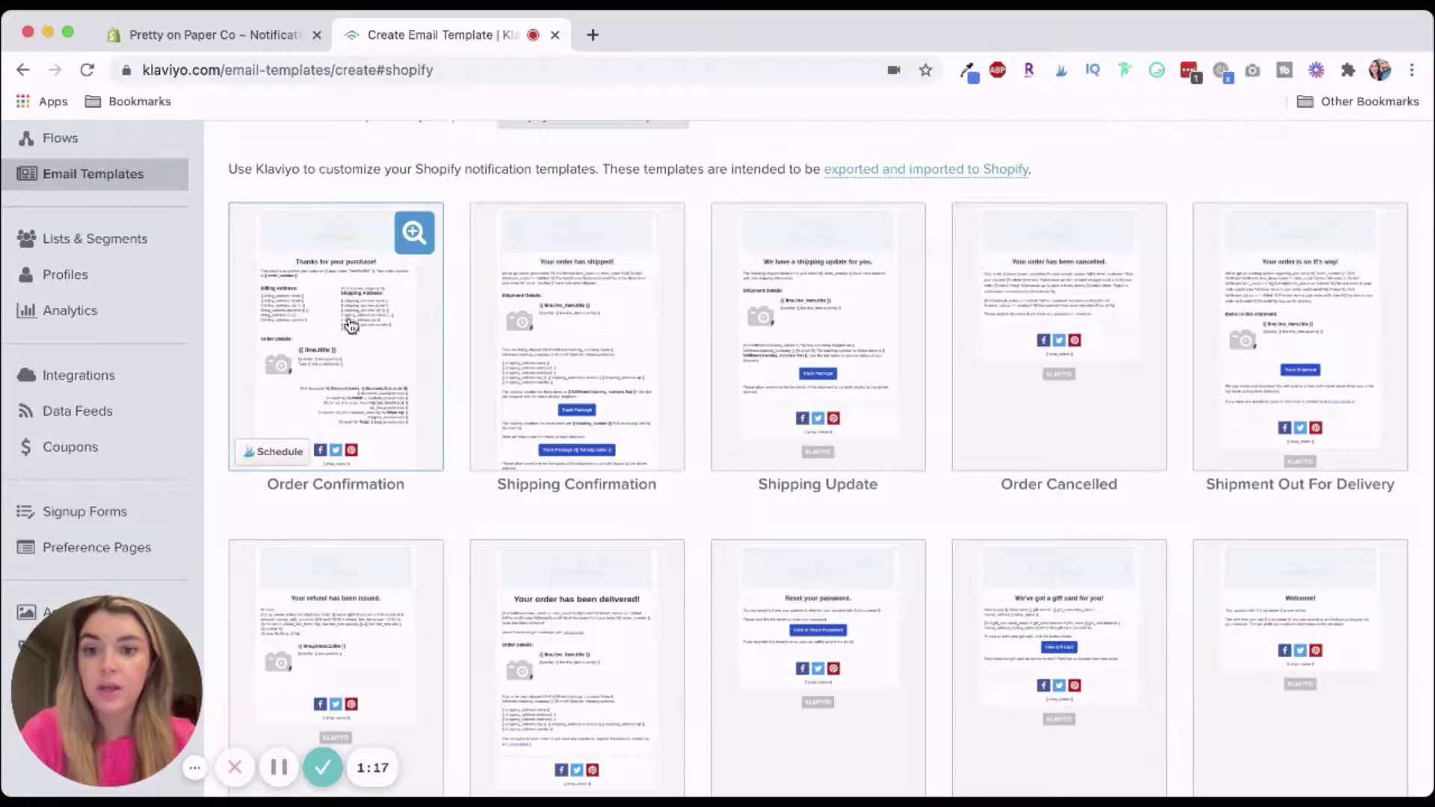
left_click(350, 326)
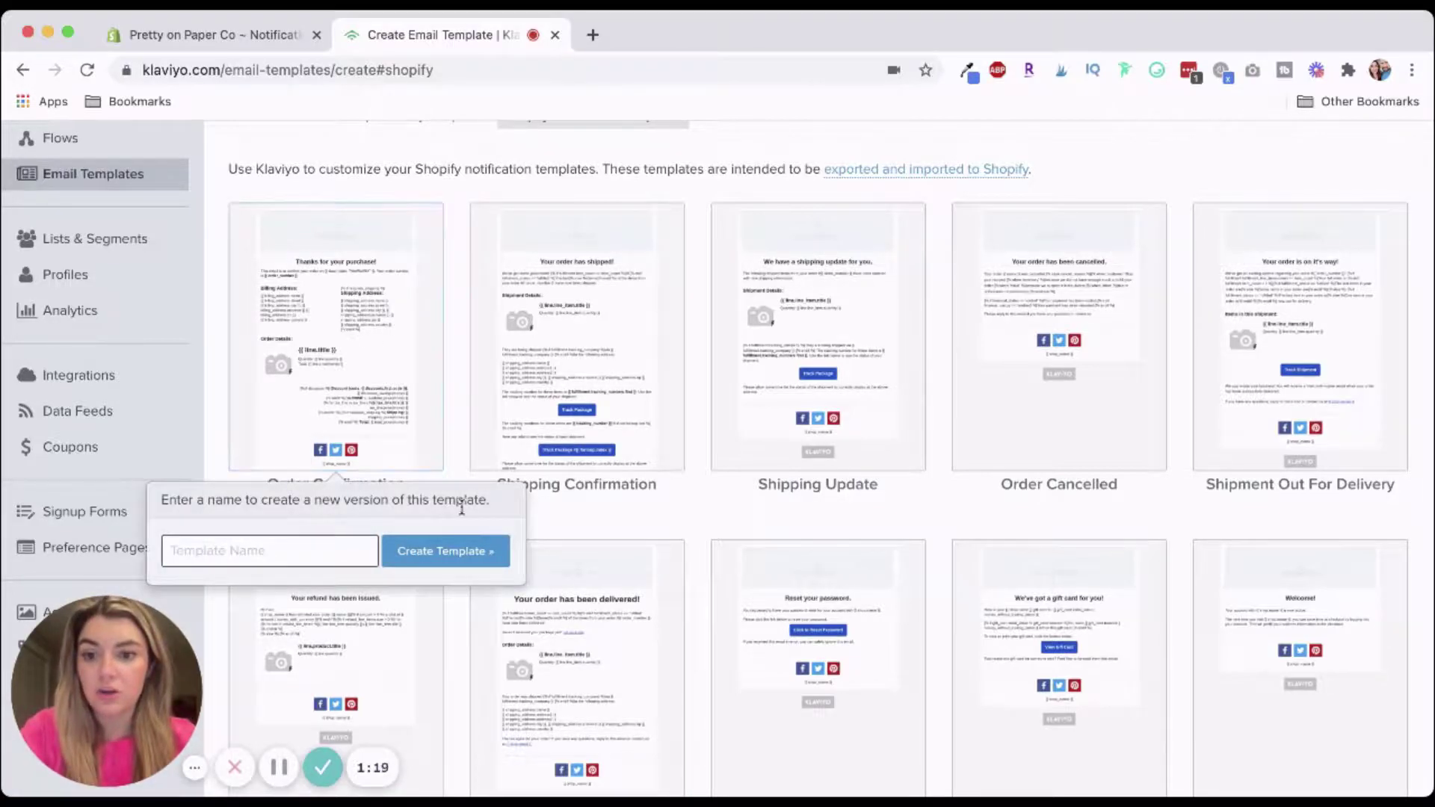
type("You")
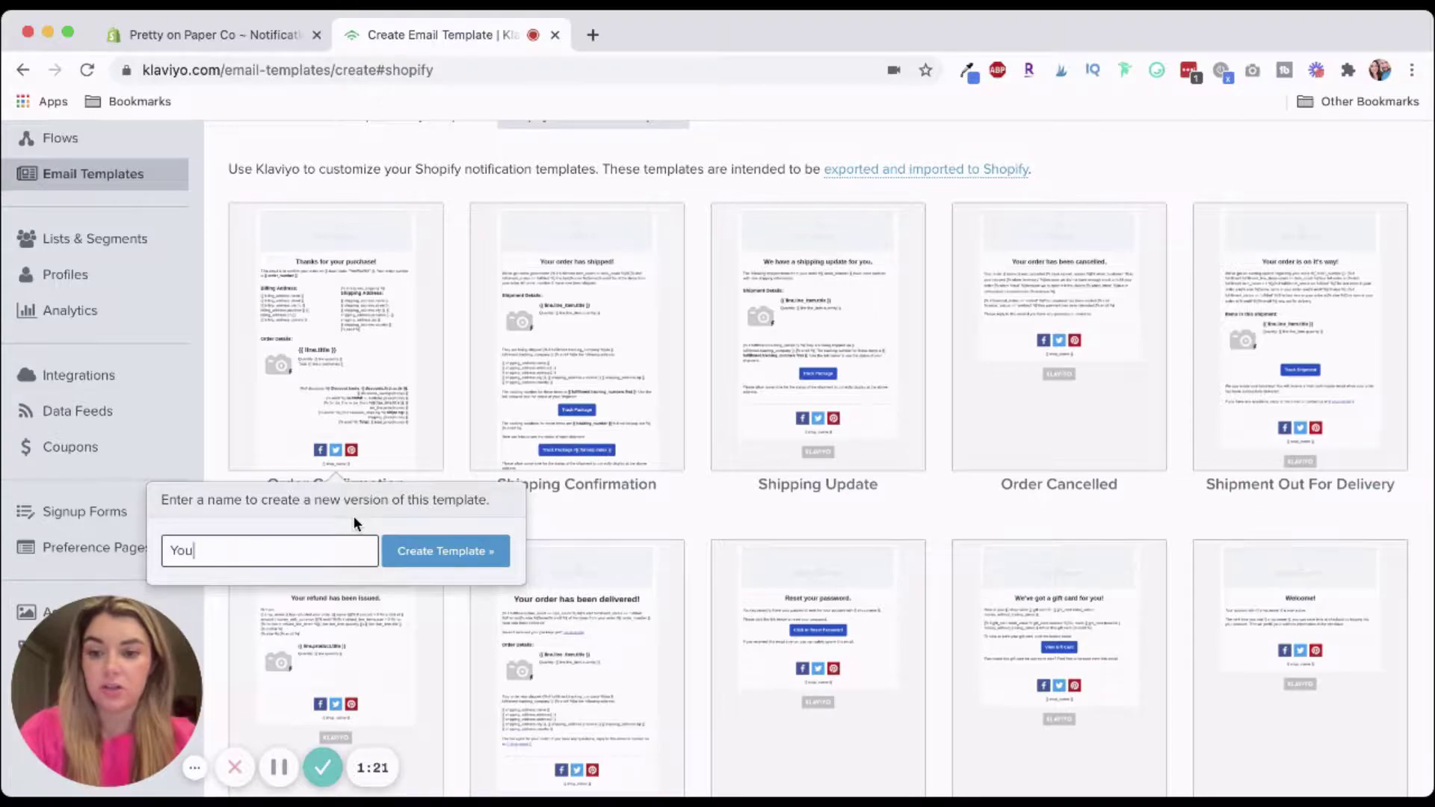
type("tube Example")
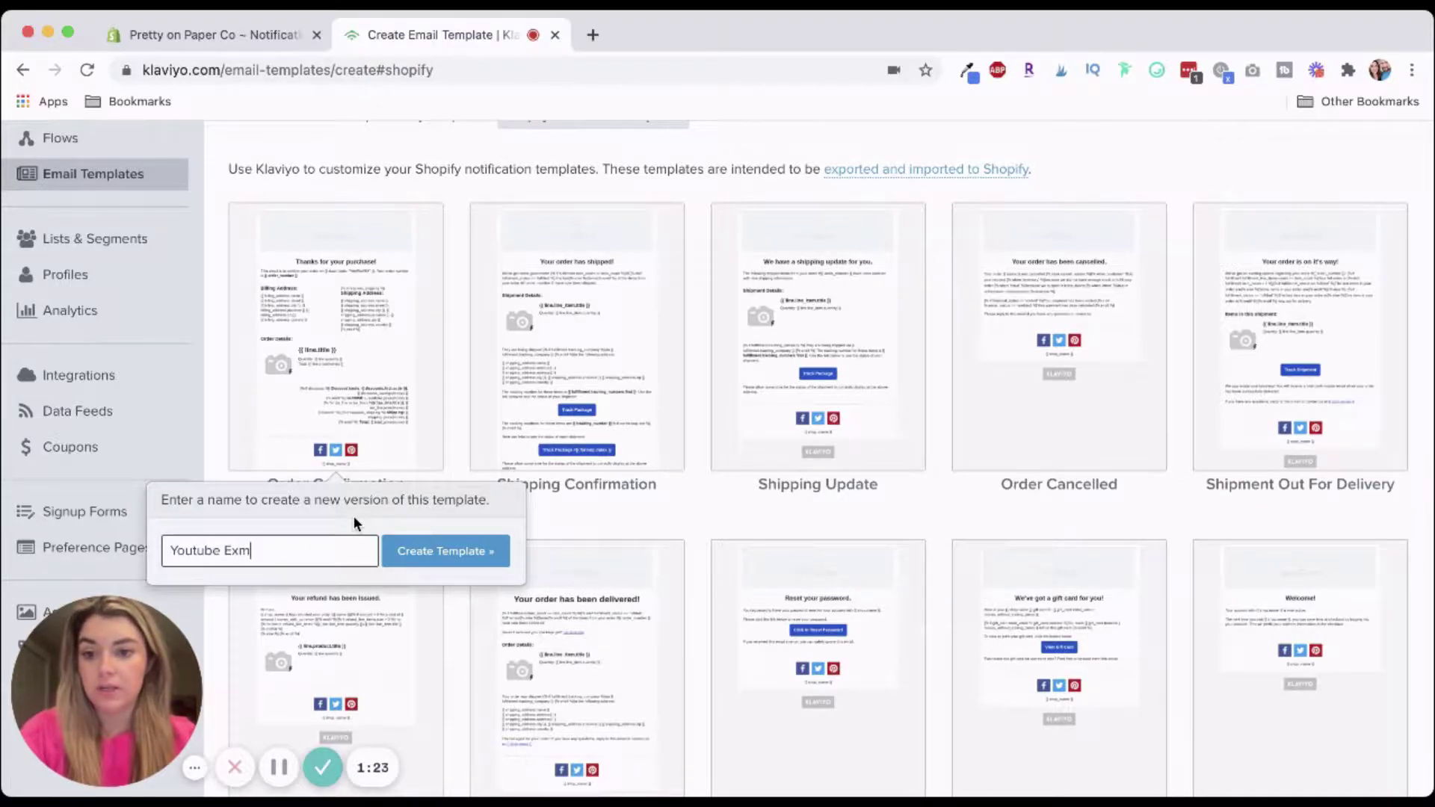
left_click(456, 574)
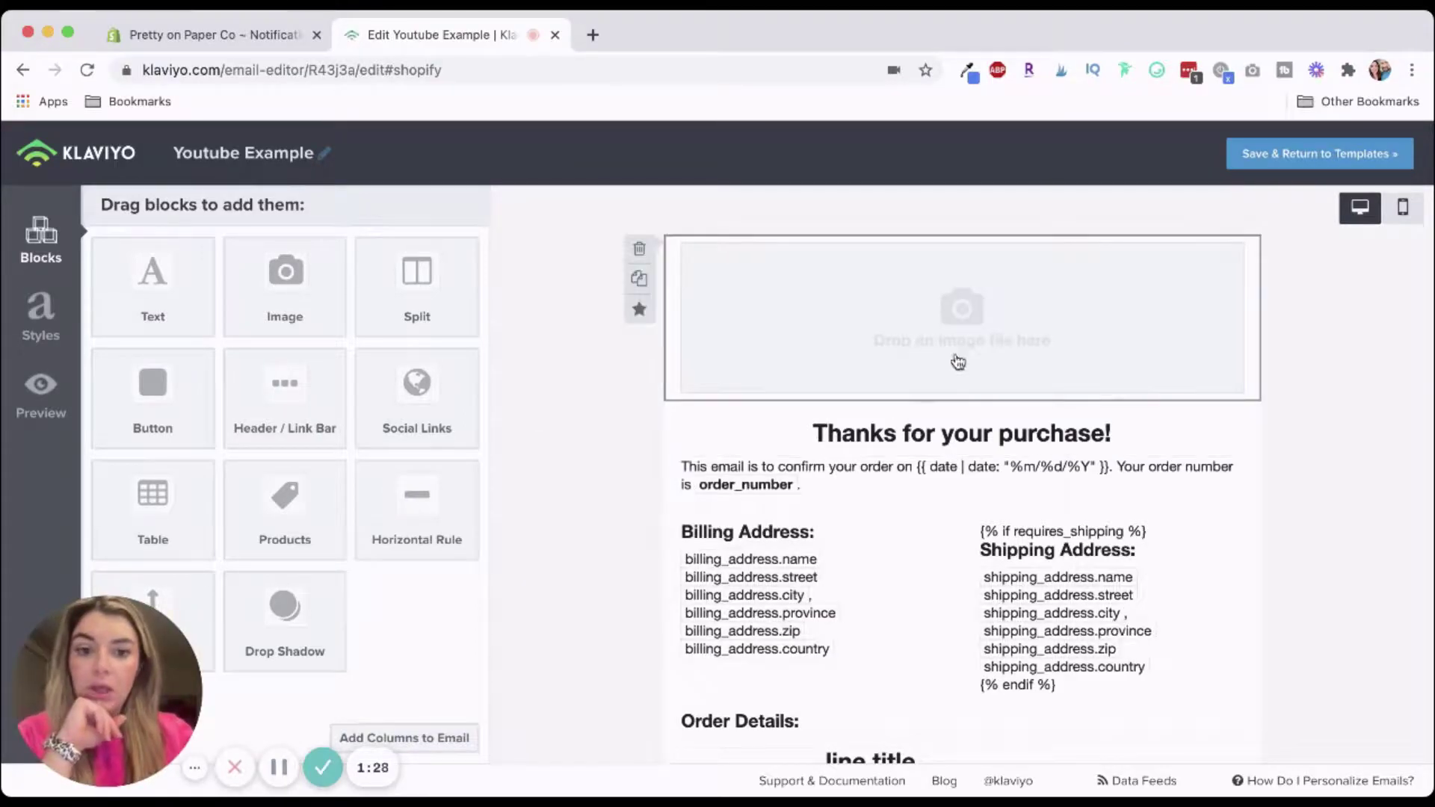
Place a Social Links block below the 'Thanks for your purchase!' heading
scroll(976, 552, "down", 3)
scroll(976, 557, "down", 3)
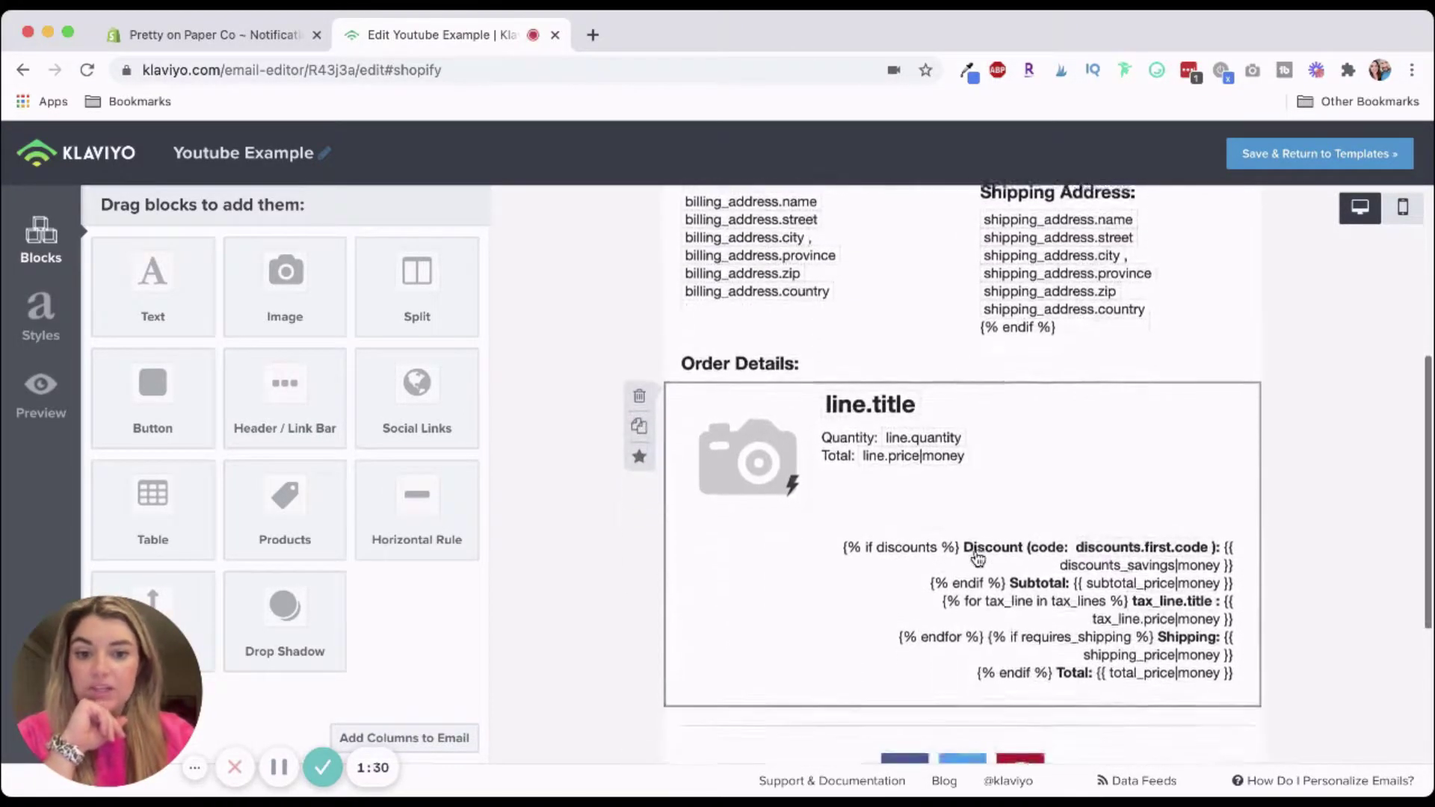
scroll(976, 557, "up", 3)
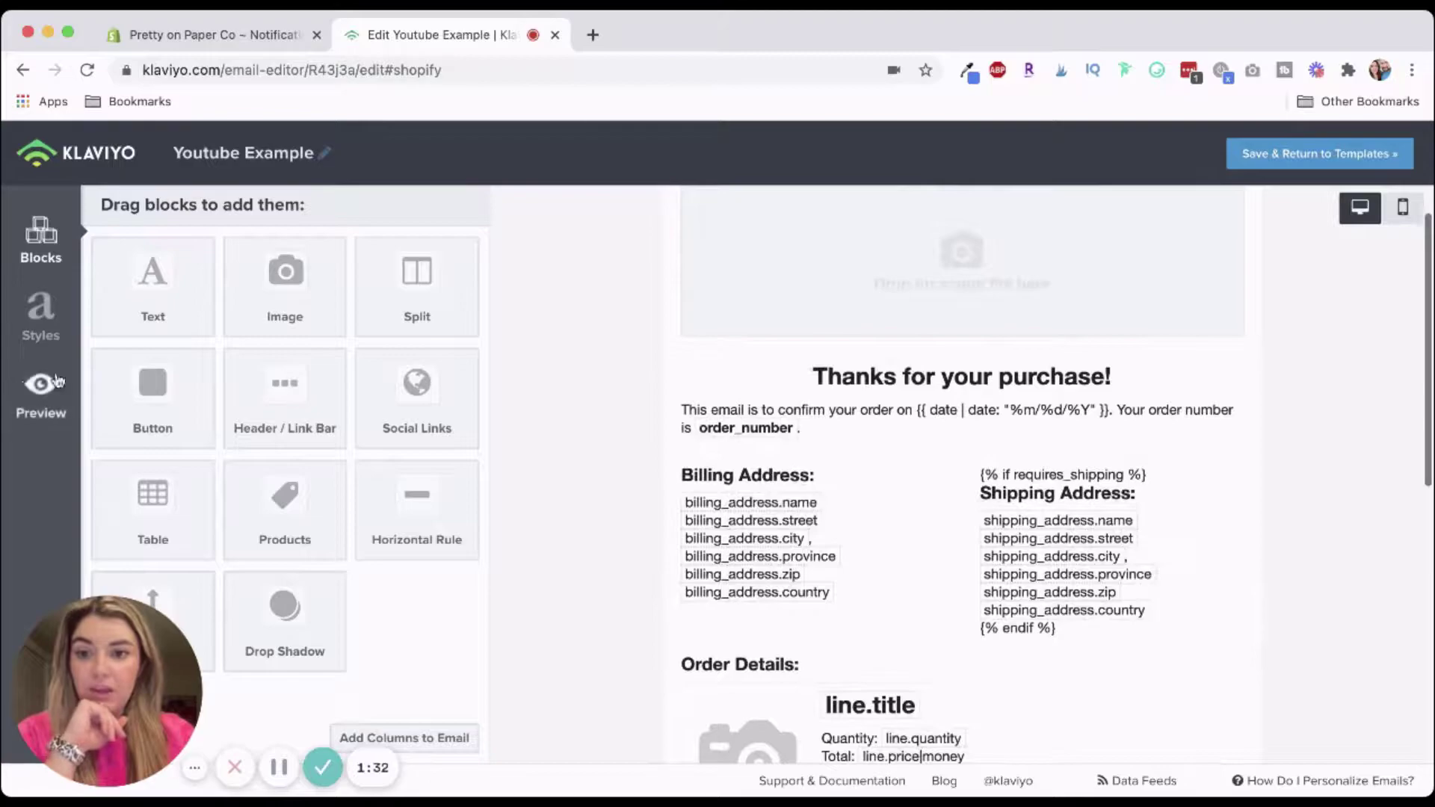
scroll(623, 463, "up", 2)
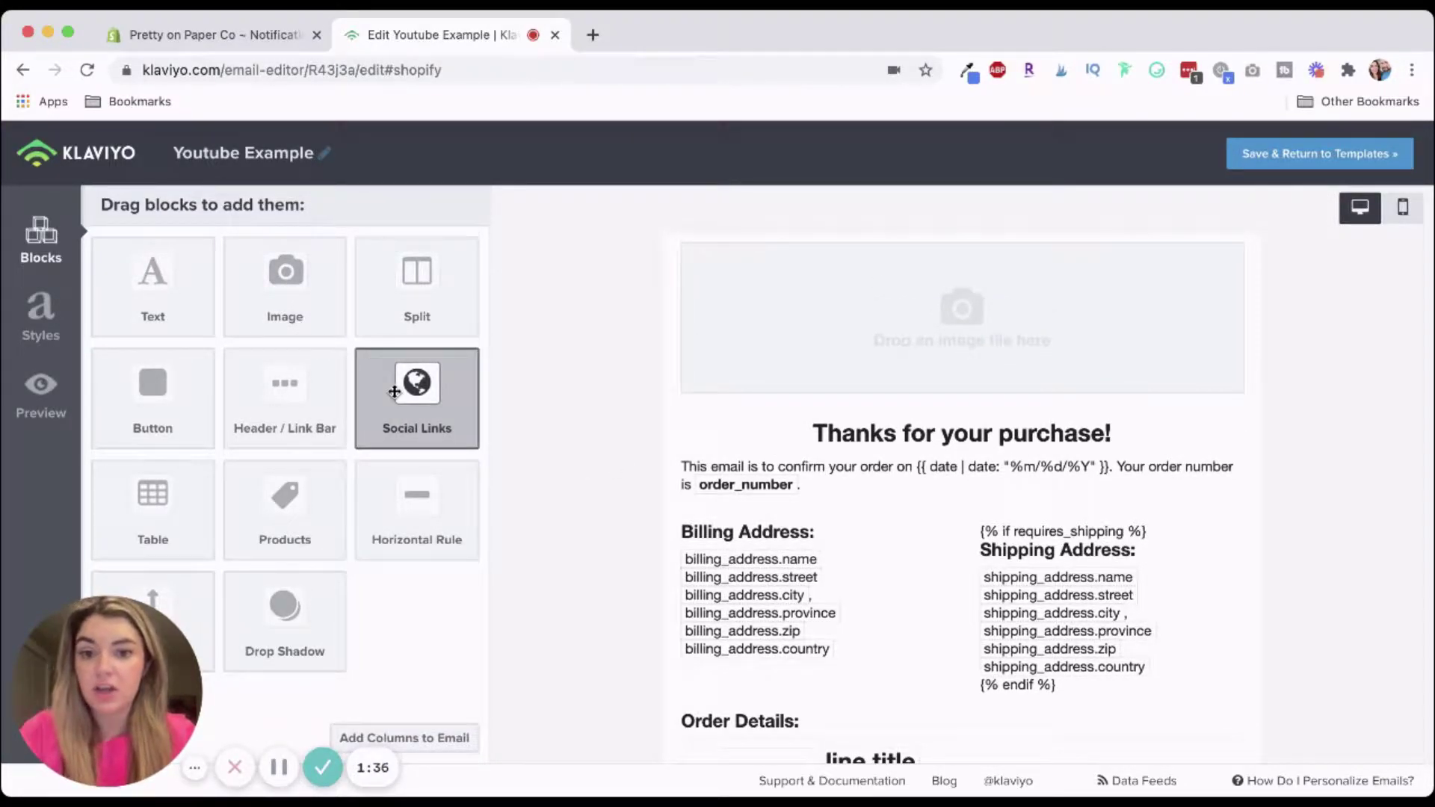
left_click_drag(394, 391, 1007, 579)
scroll(1003, 579, "up", 10)
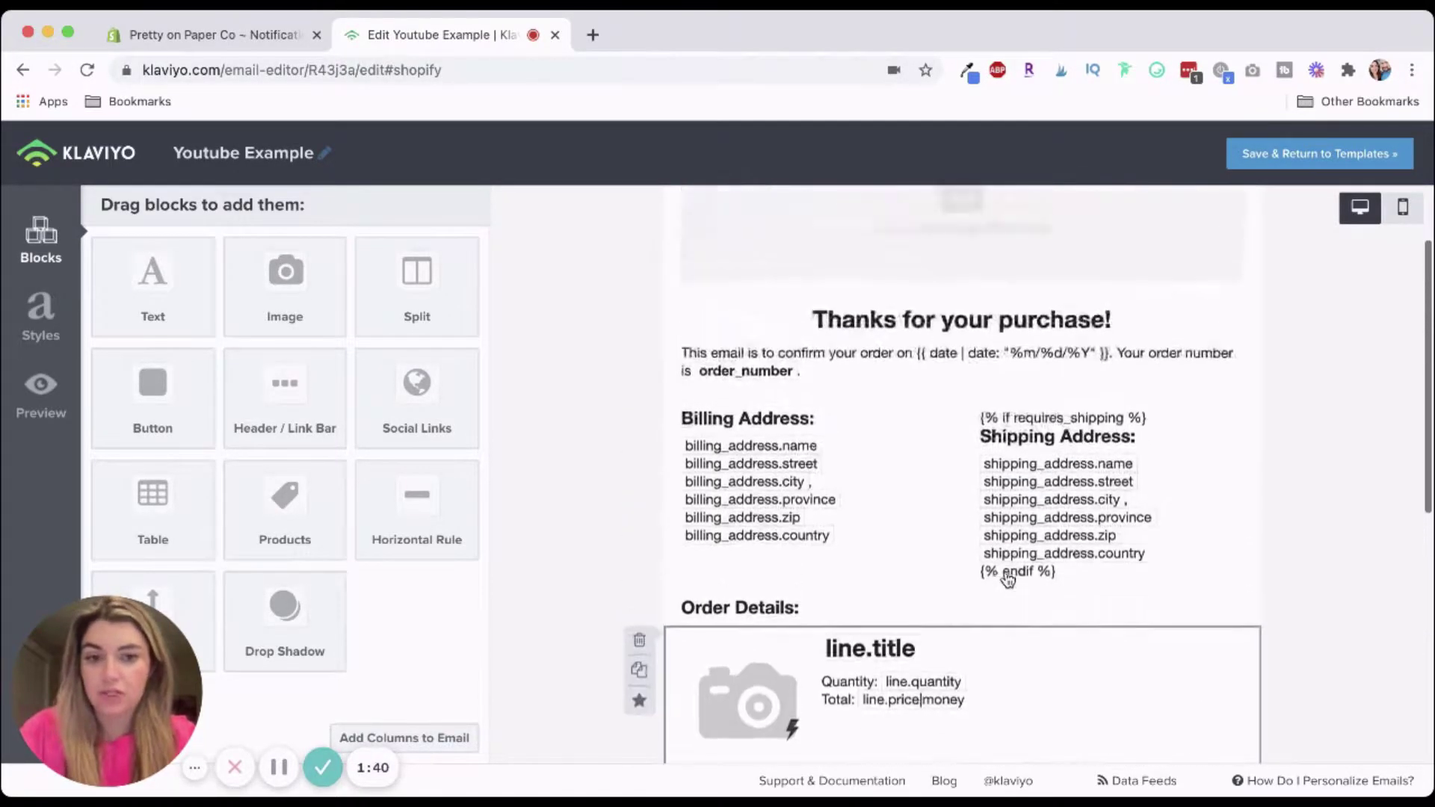
left_click_drag(420, 387, 726, 451)
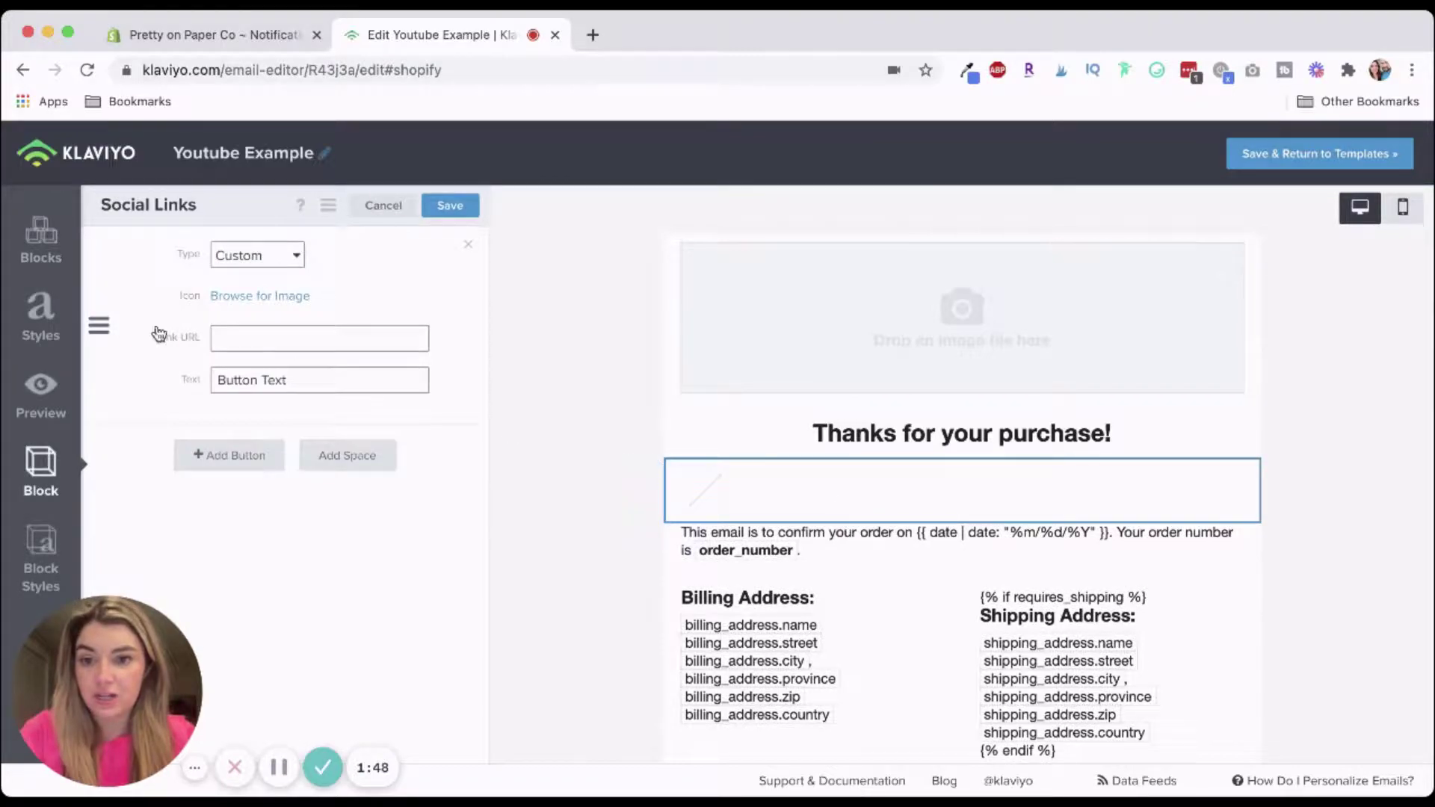
Add two social link items, remove the first, and close the settings without saving
left_click(222, 453)
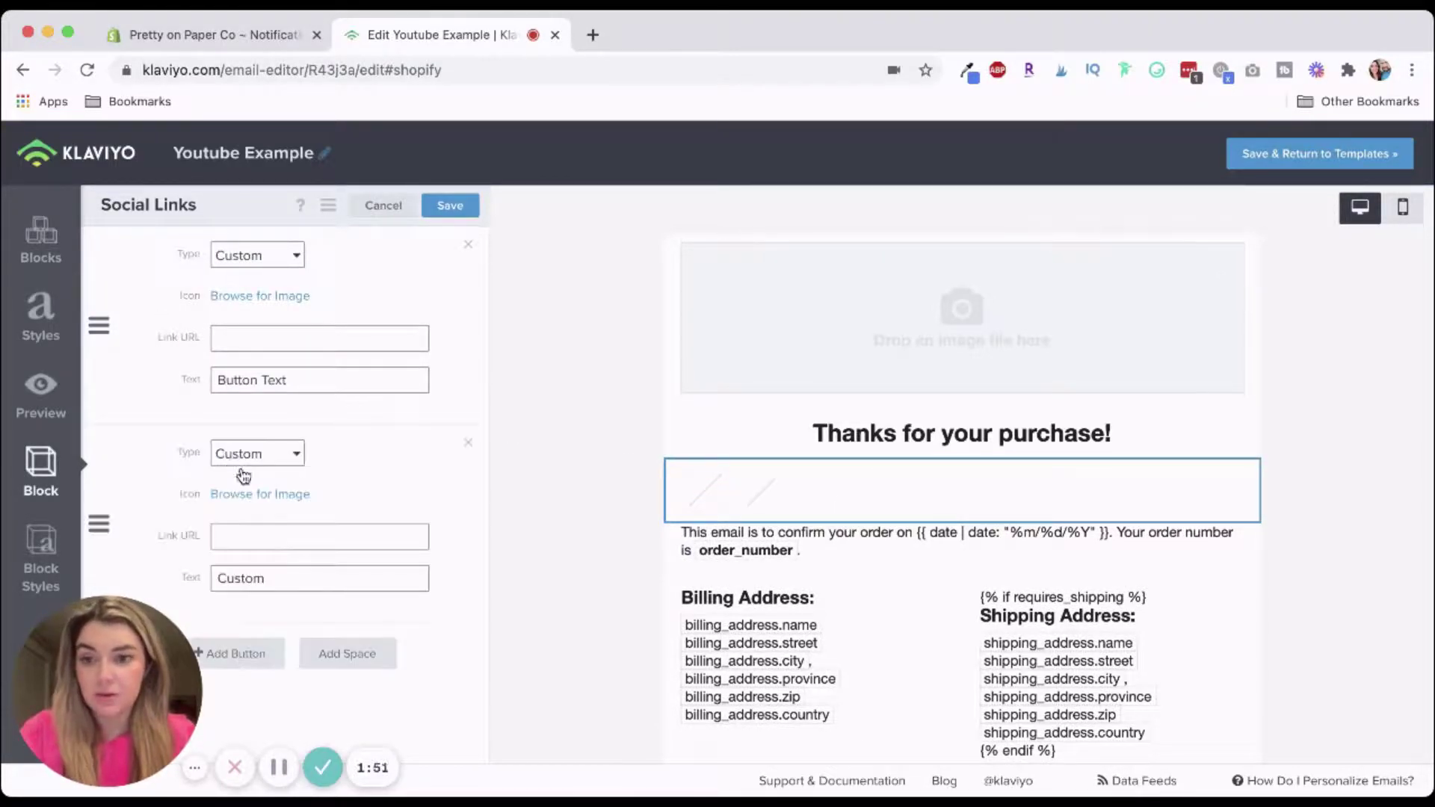
left_click(237, 652)
scroll(455, 318, "up", 3)
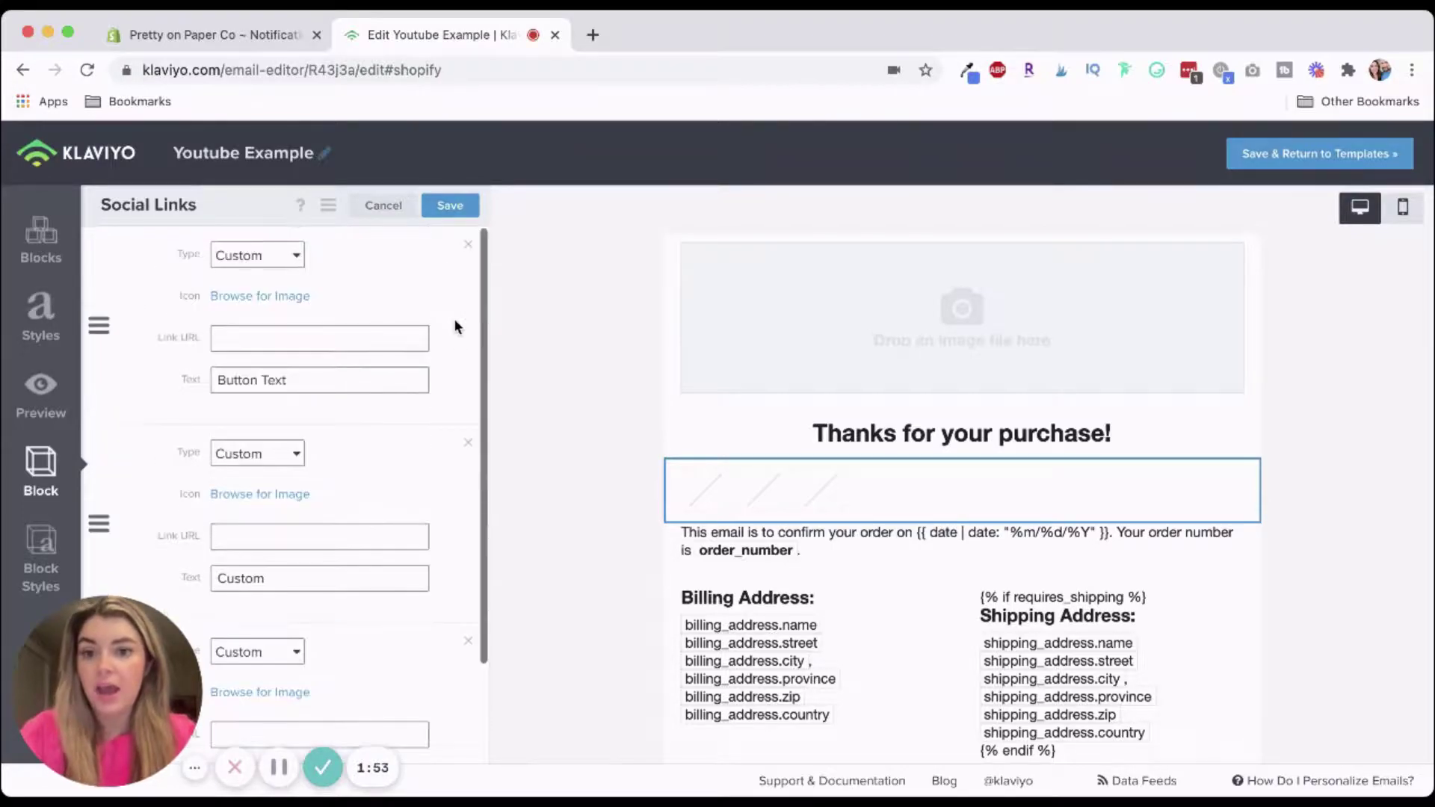
left_click(468, 246)
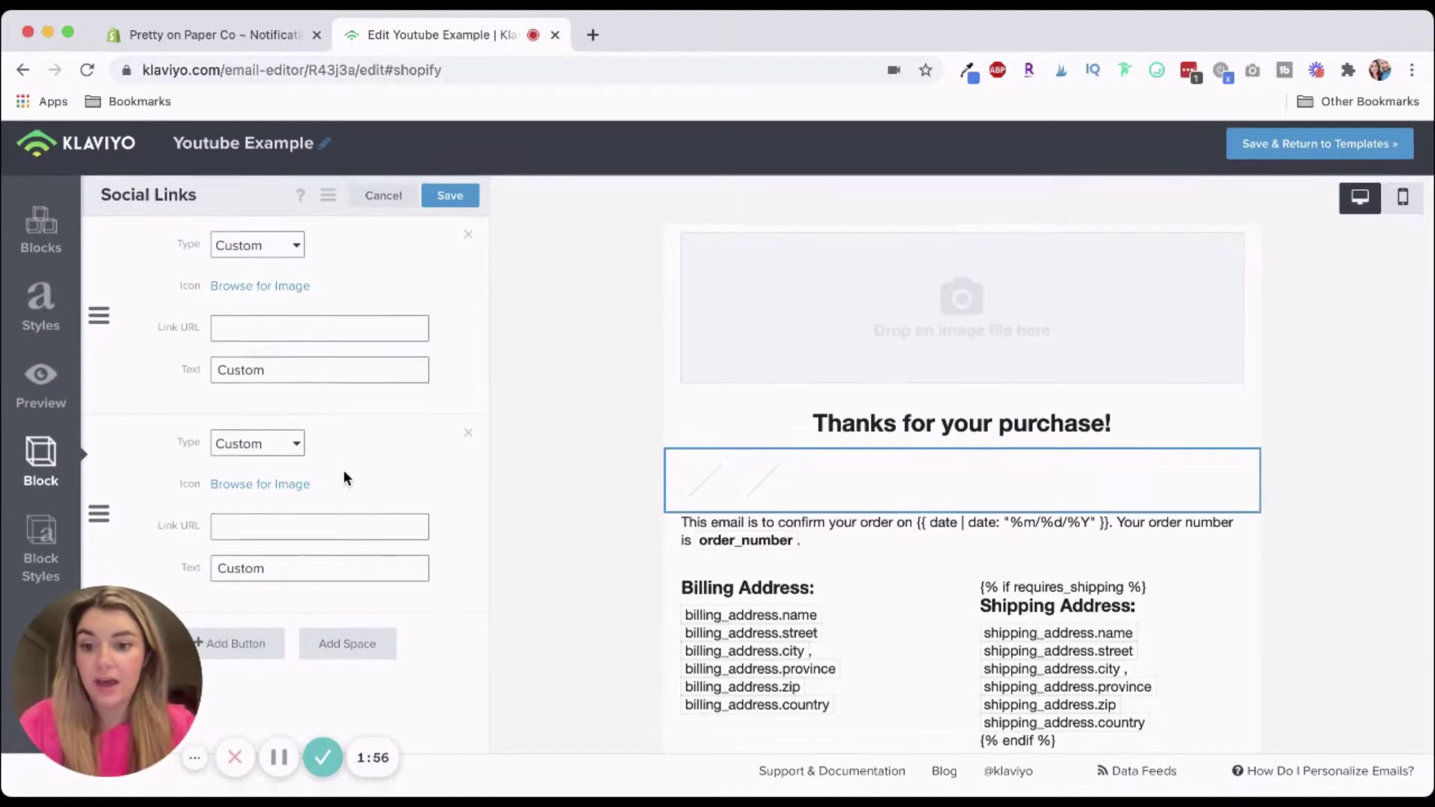
left_click(383, 213)
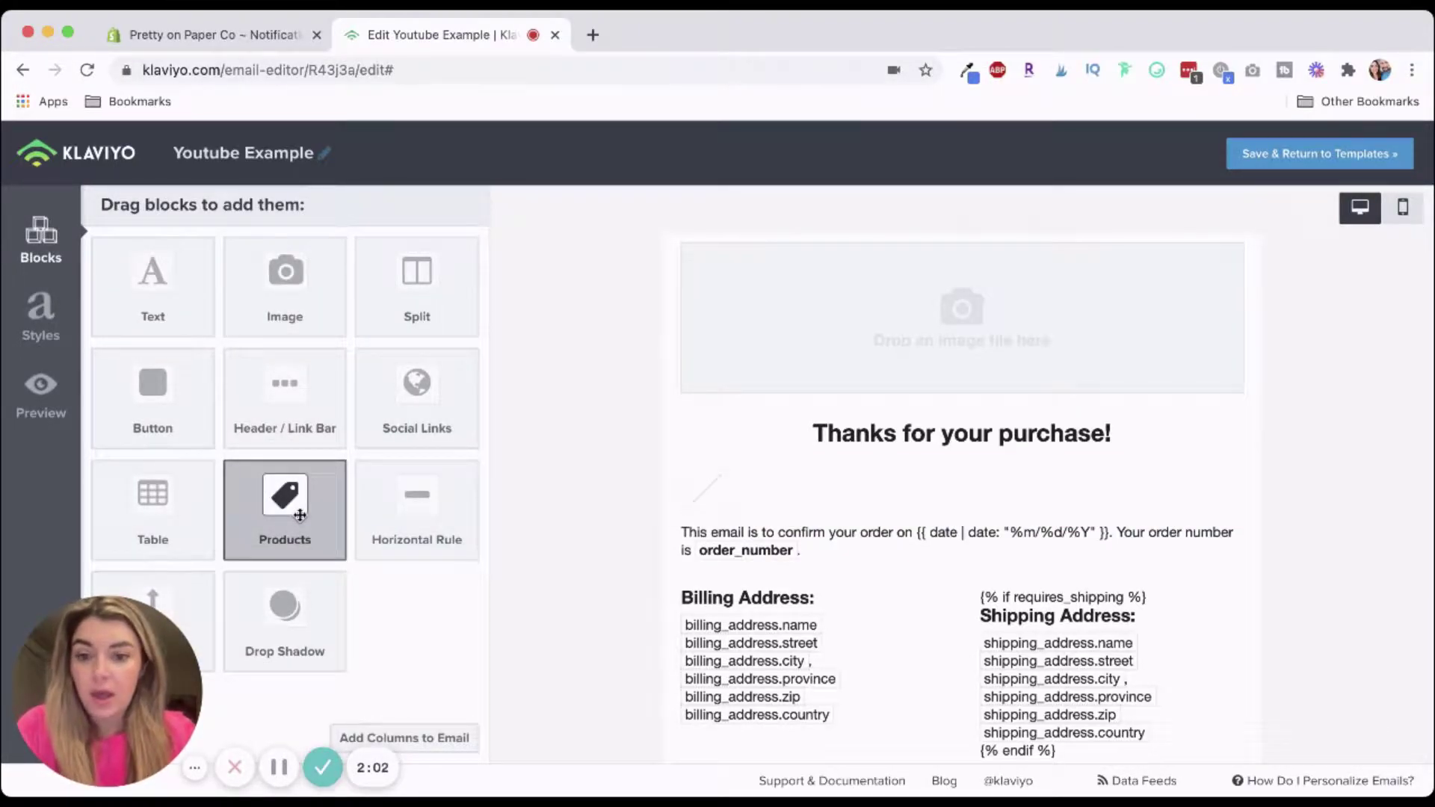
Insert a three-column Products block, then delete it and the empty Social Links block
left_click_drag(300, 515, 816, 546)
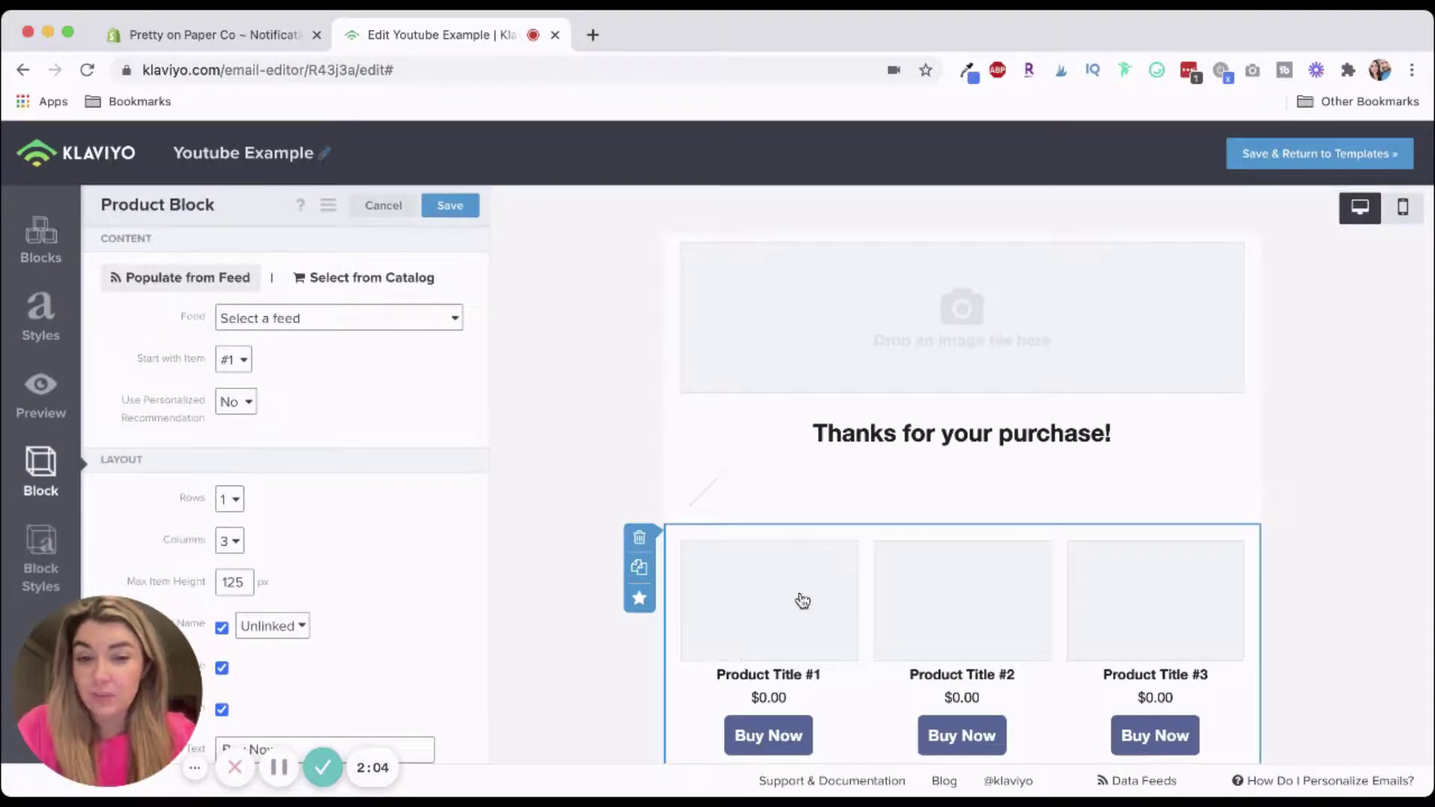
left_click(385, 209)
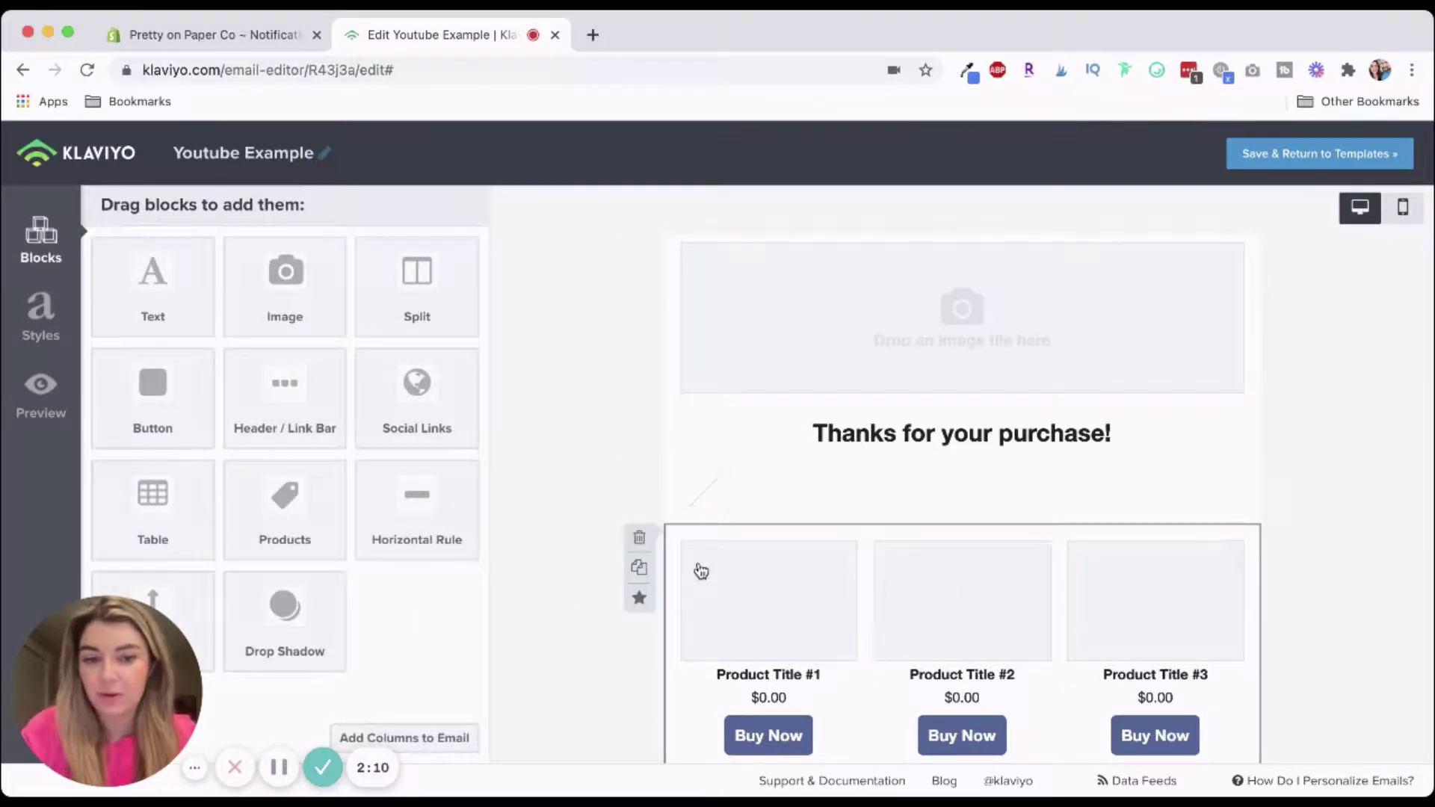
left_click(639, 538)
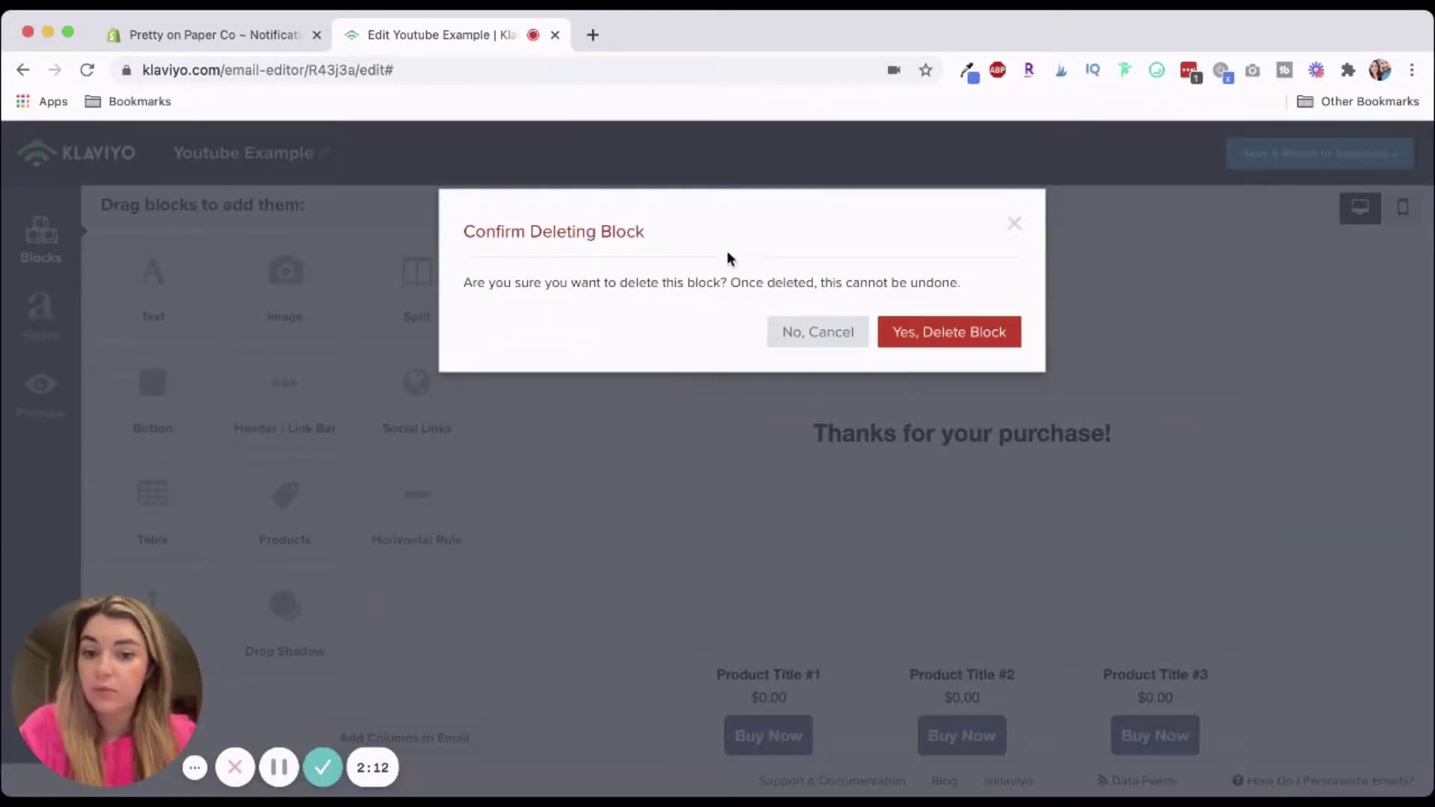
left_click(945, 339)
left_click(637, 531)
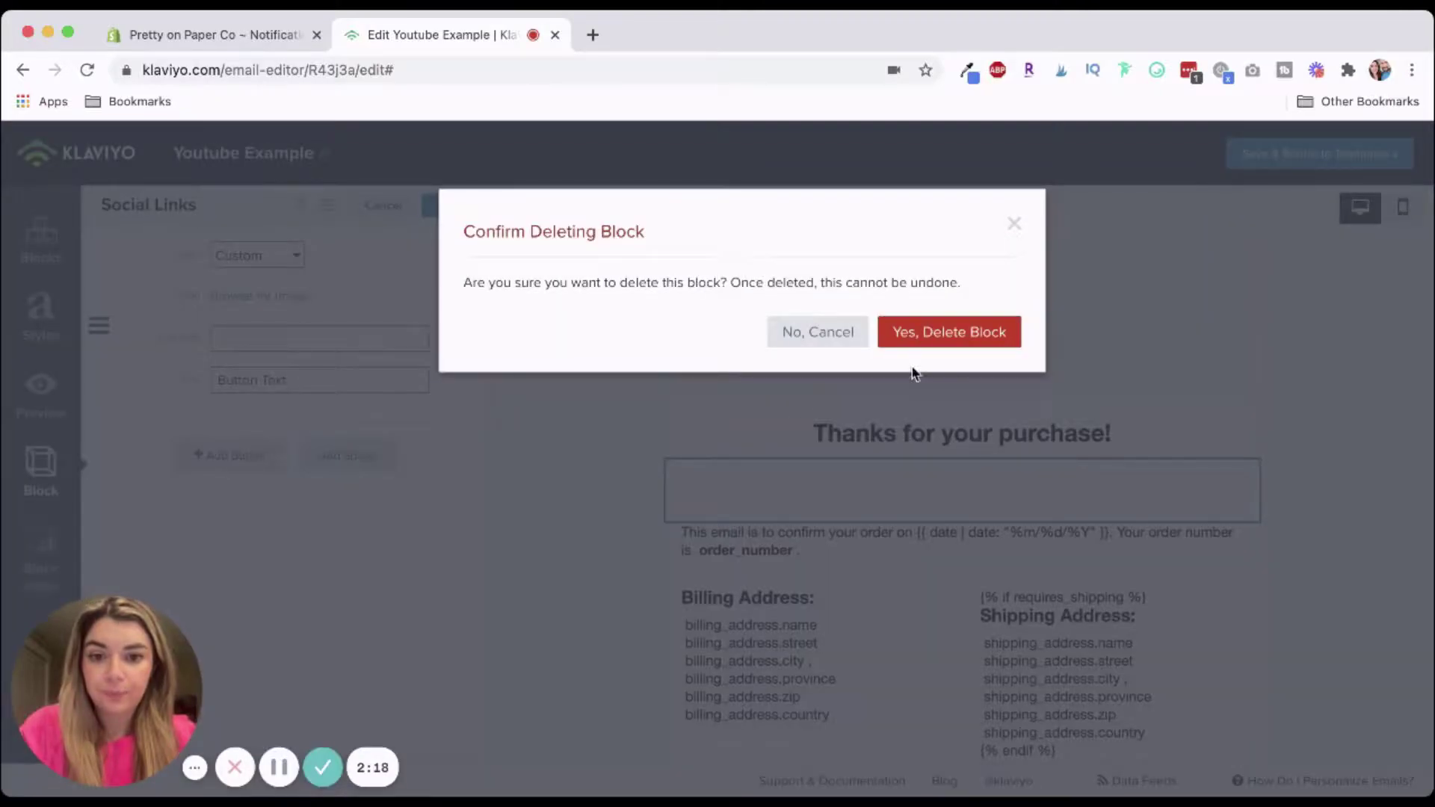
left_click(914, 337)
Browse images for the header placeholder, then close it without choosing one
left_click(1026, 336)
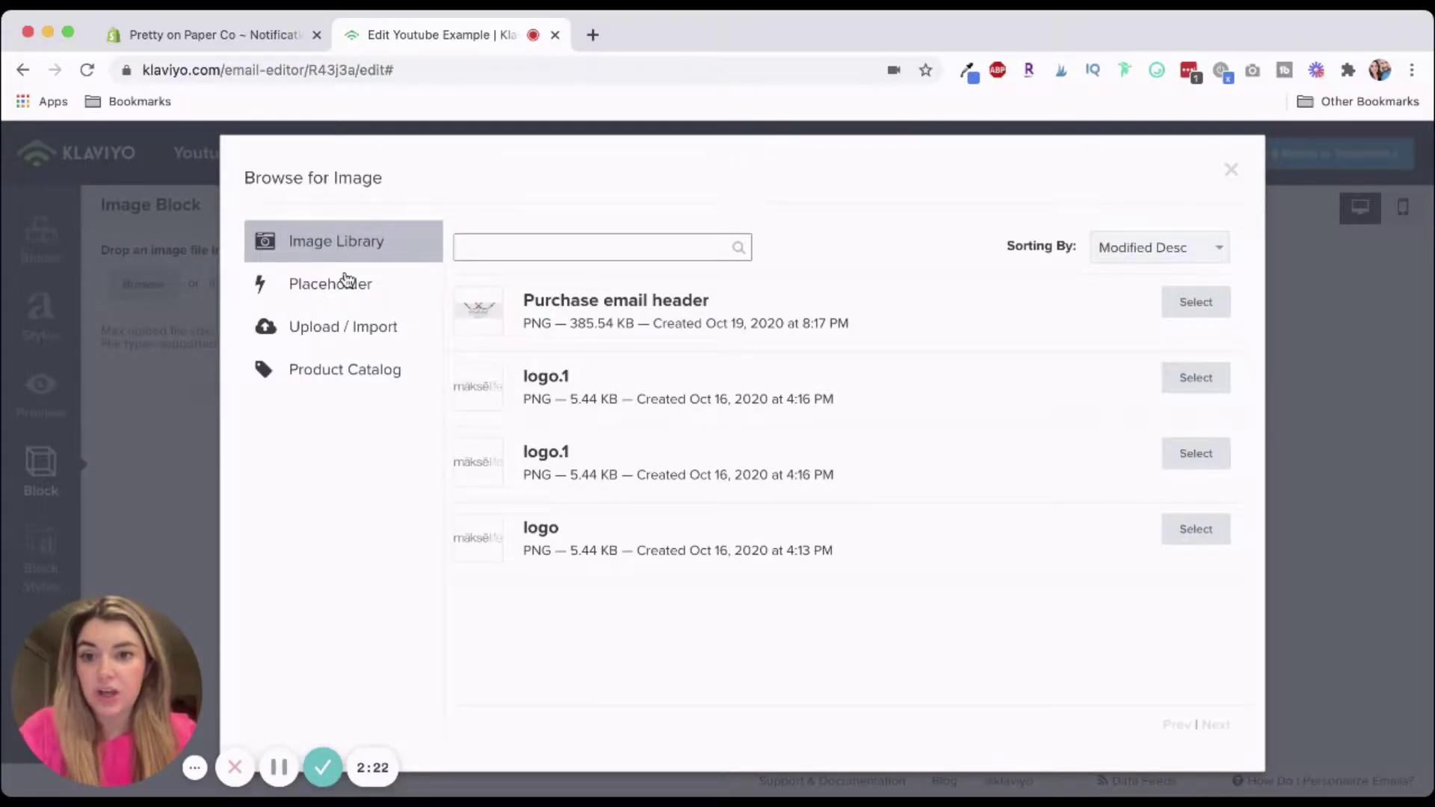
left_click(341, 275)
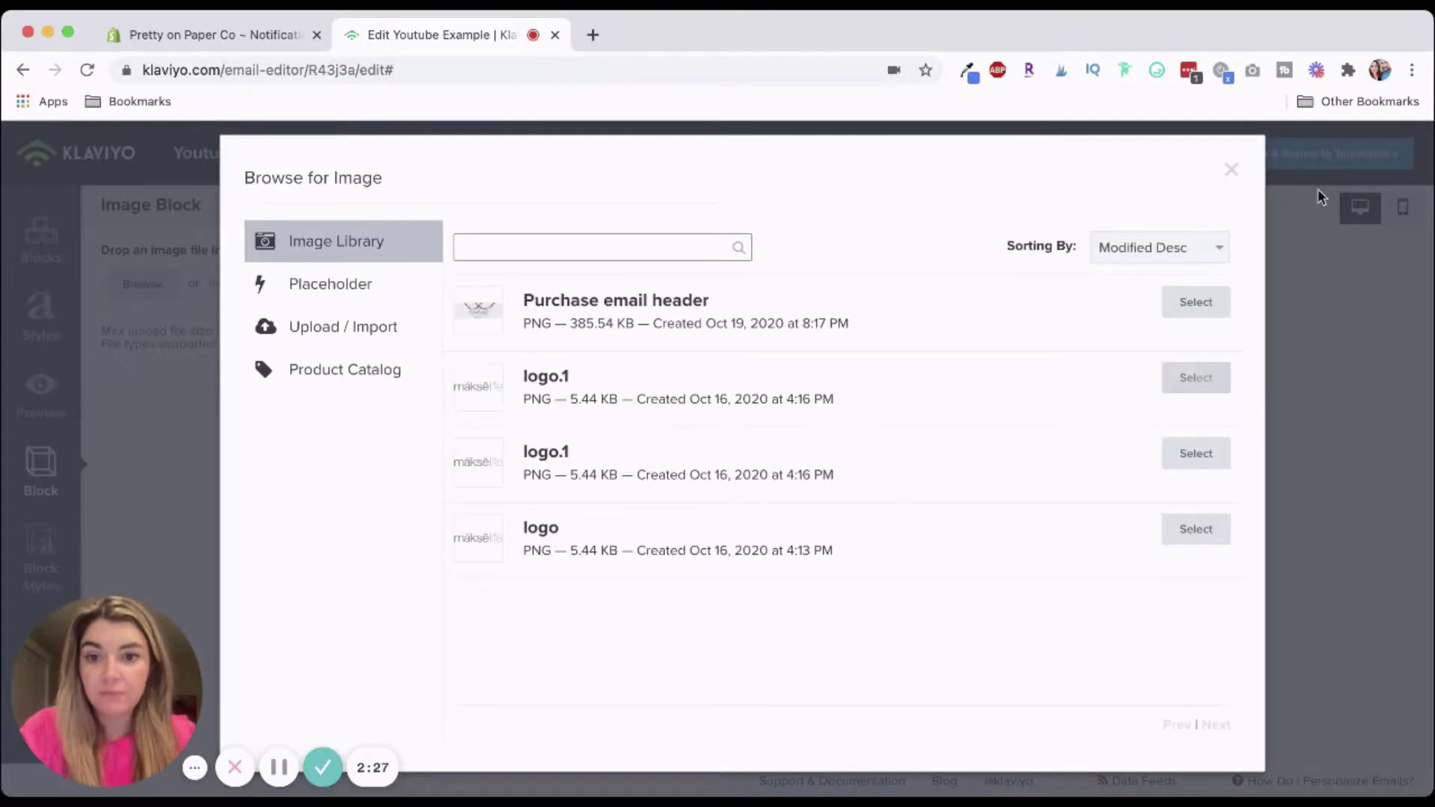
left_click(1232, 170)
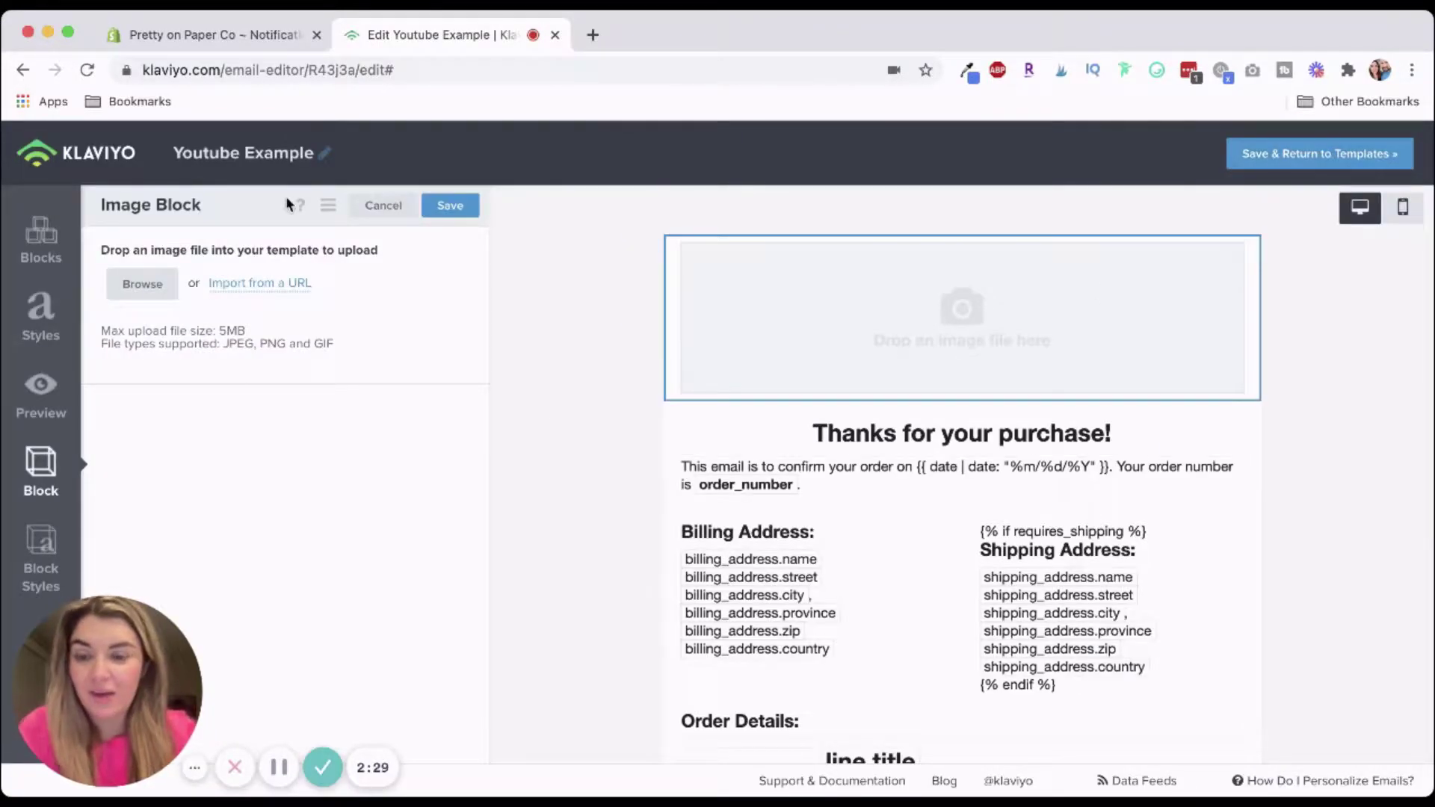
left_click(383, 205)
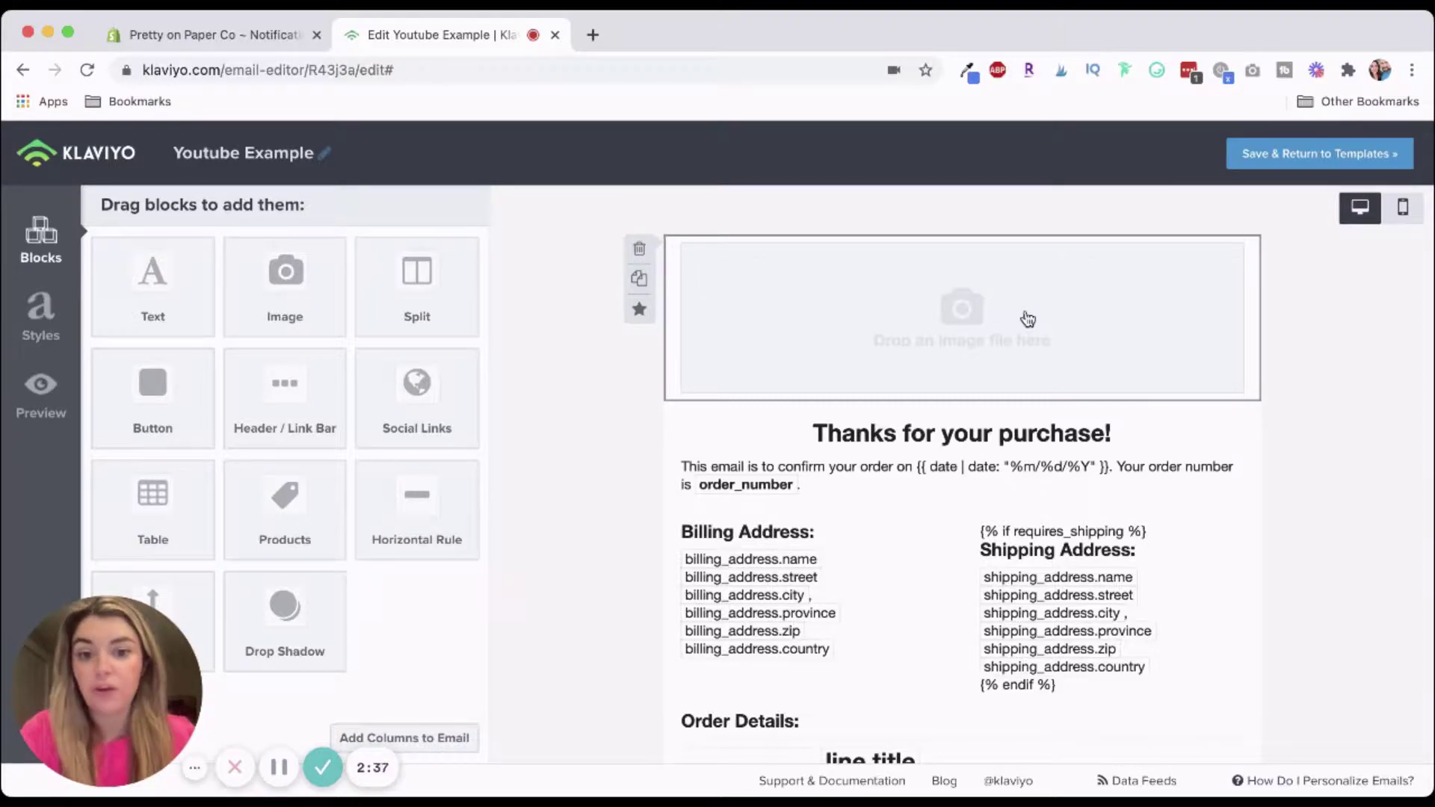
Scroll through the Youtube Example email to review its layout
scroll(859, 472, "down", 2)
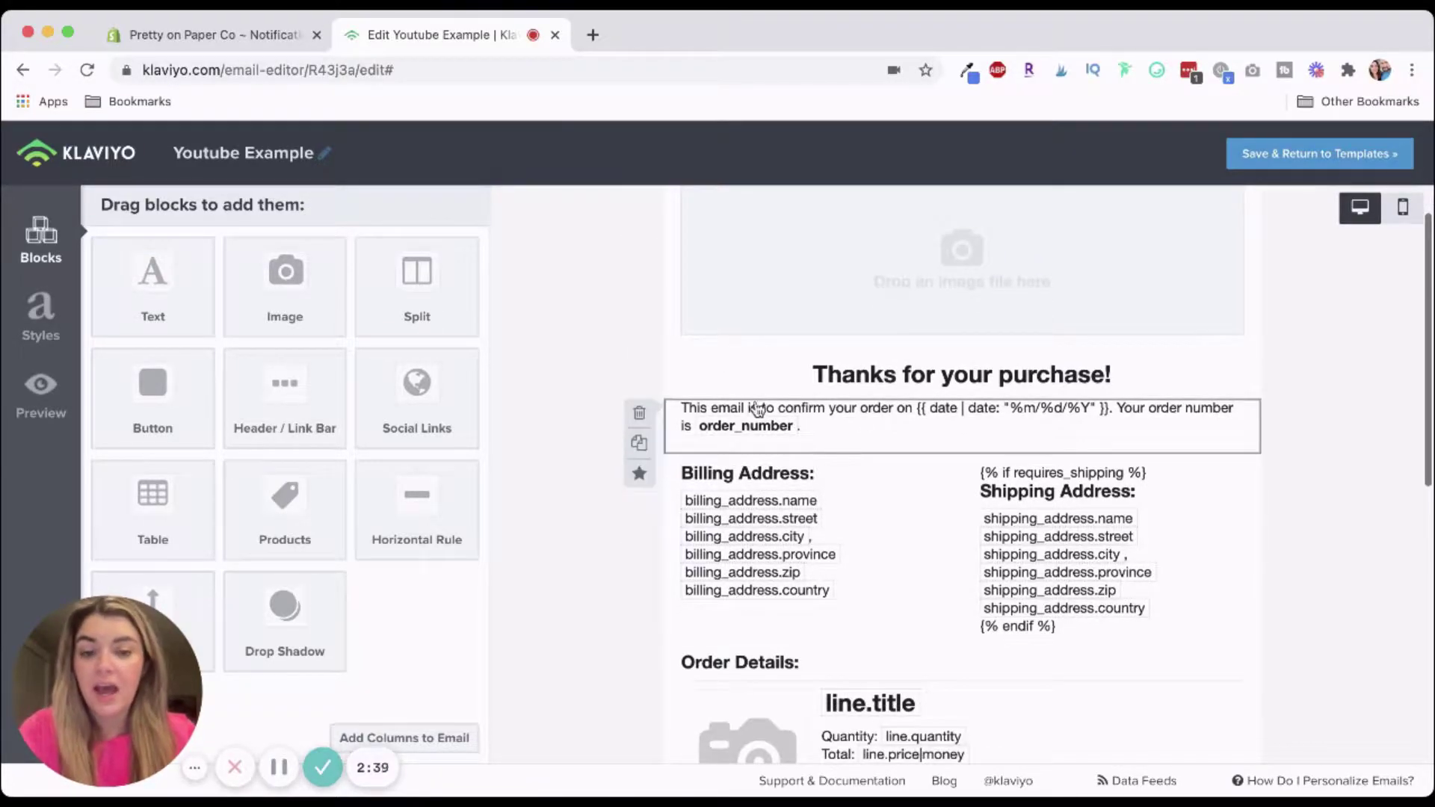
scroll(952, 411, "down", 2)
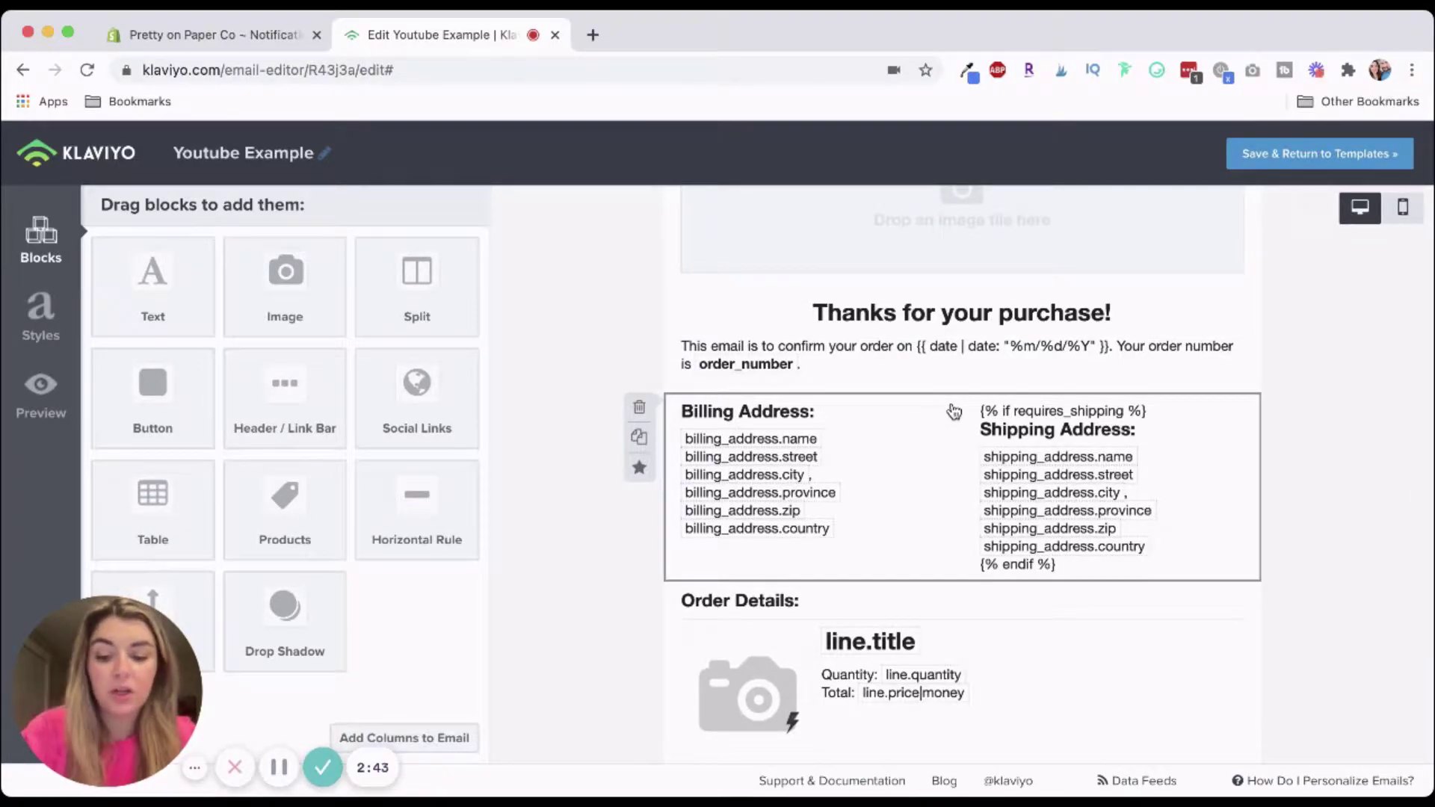
scroll(860, 591, "down", 14)
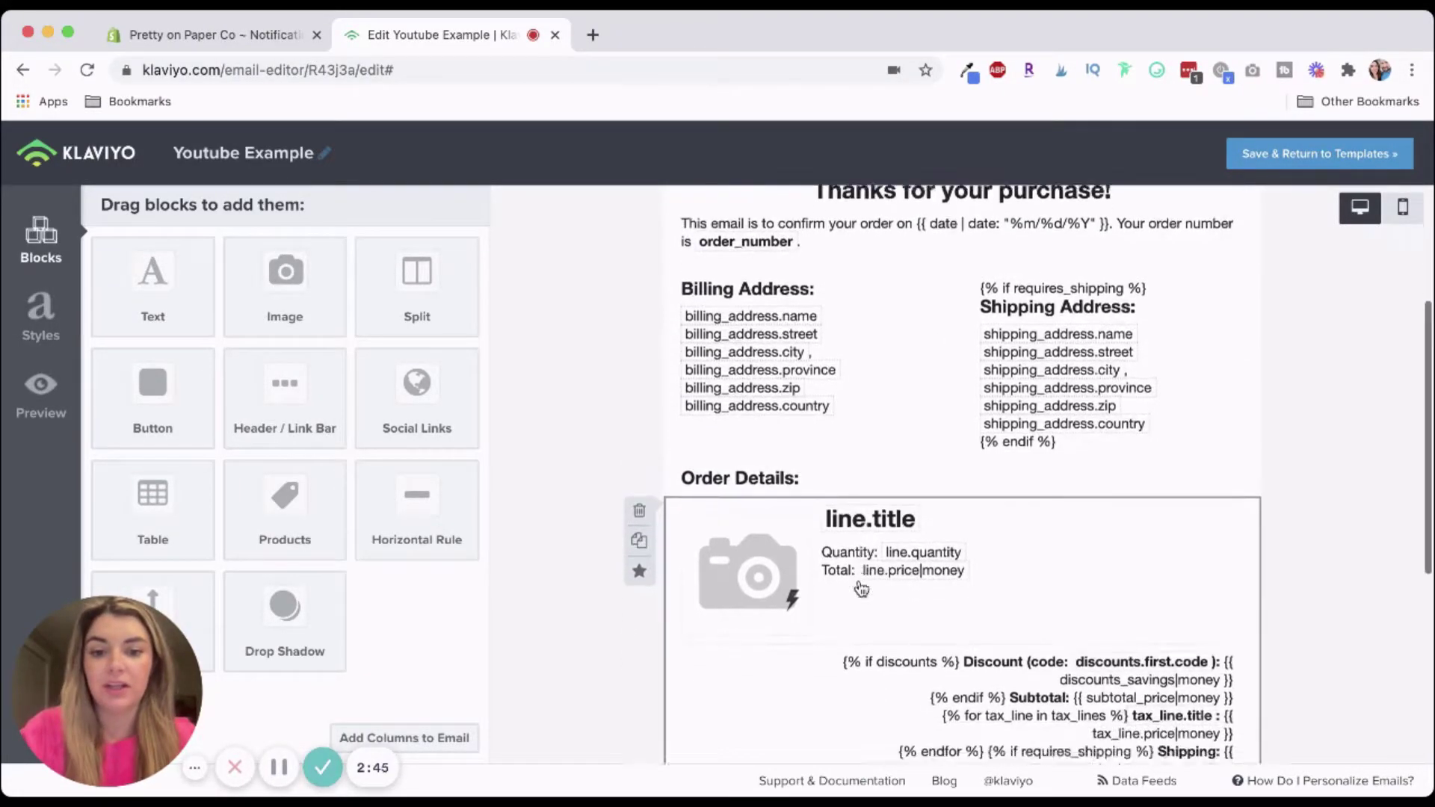
scroll(888, 419, "up", 10)
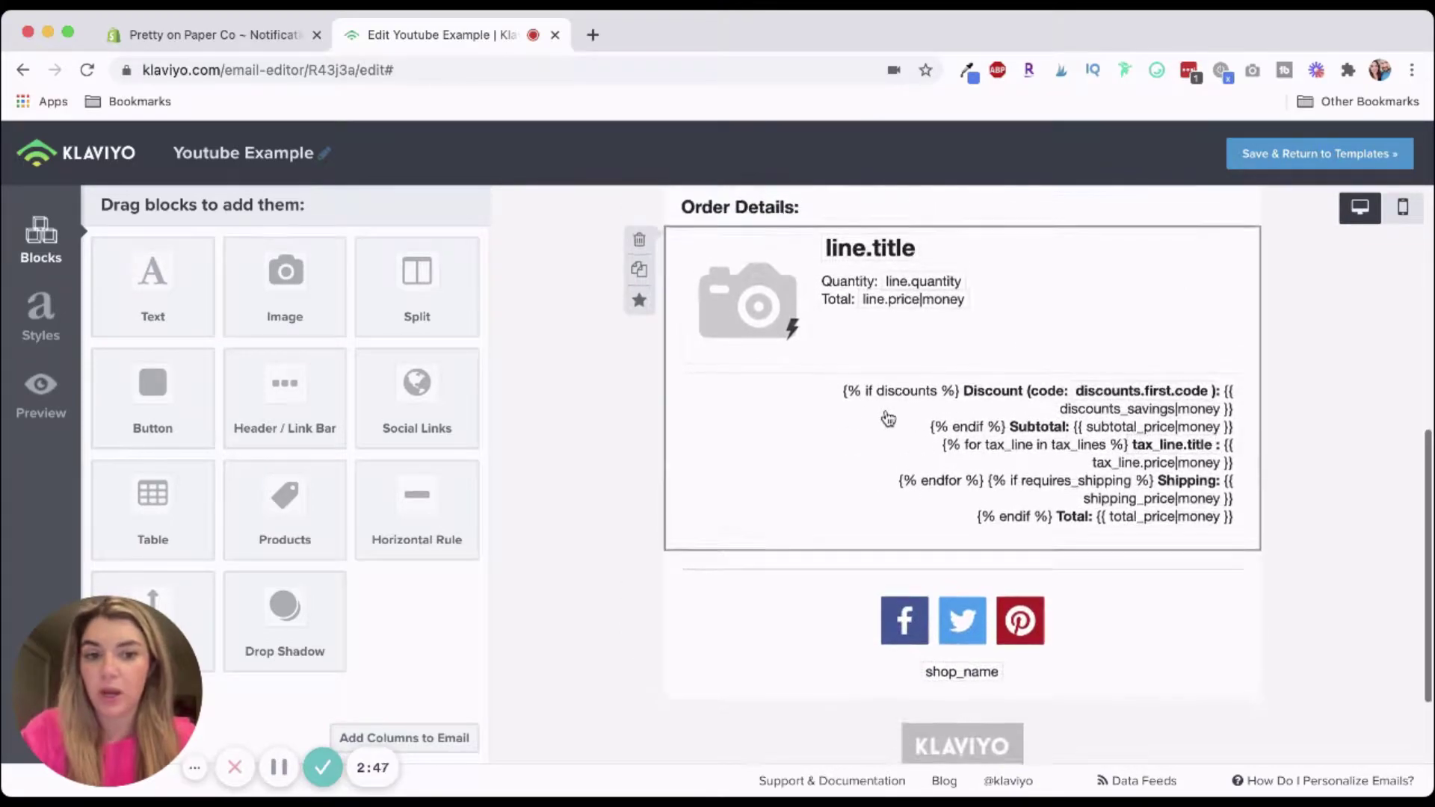
scroll(888, 418, "up", 3)
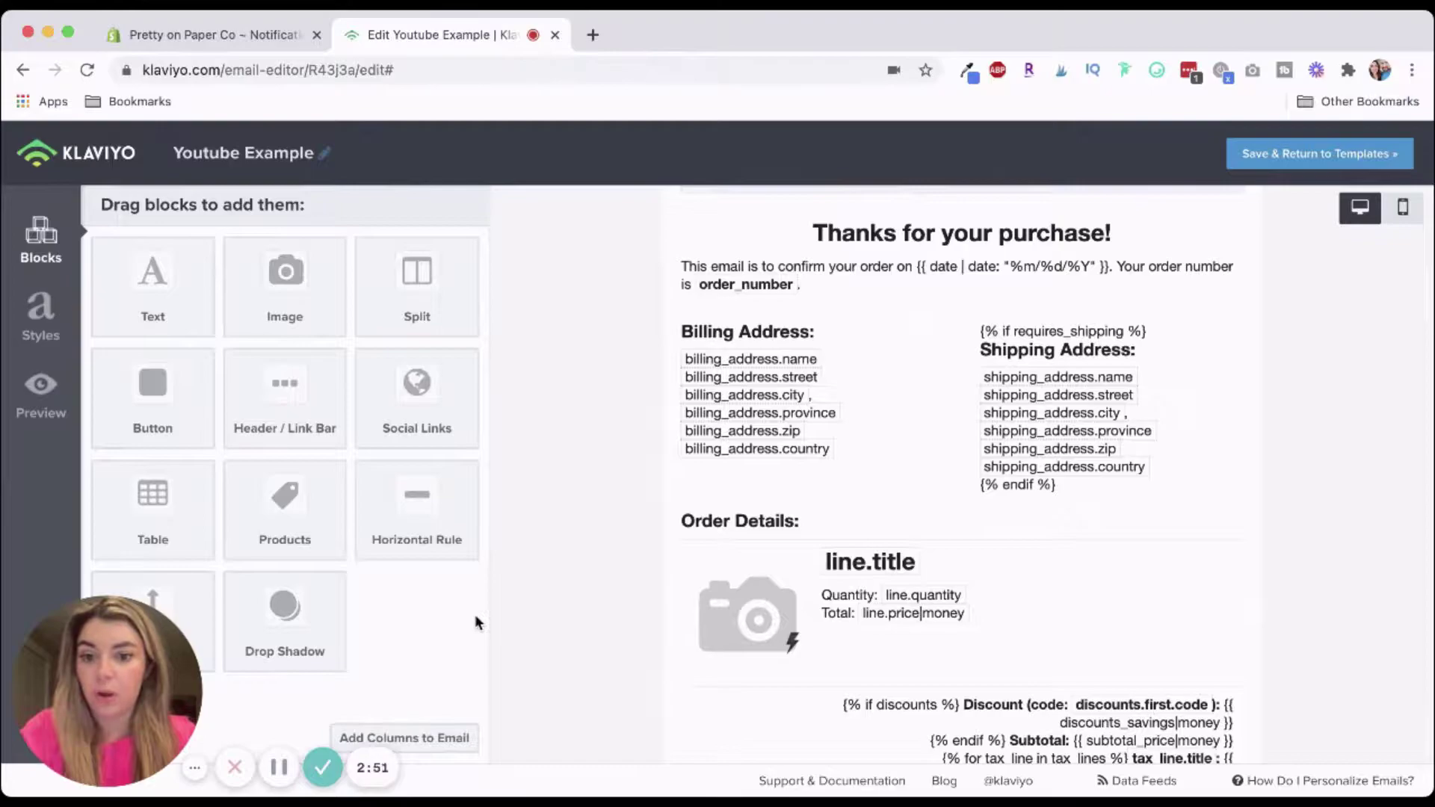
scroll(891, 503, "down", 3)
scroll(891, 503, "up", 10)
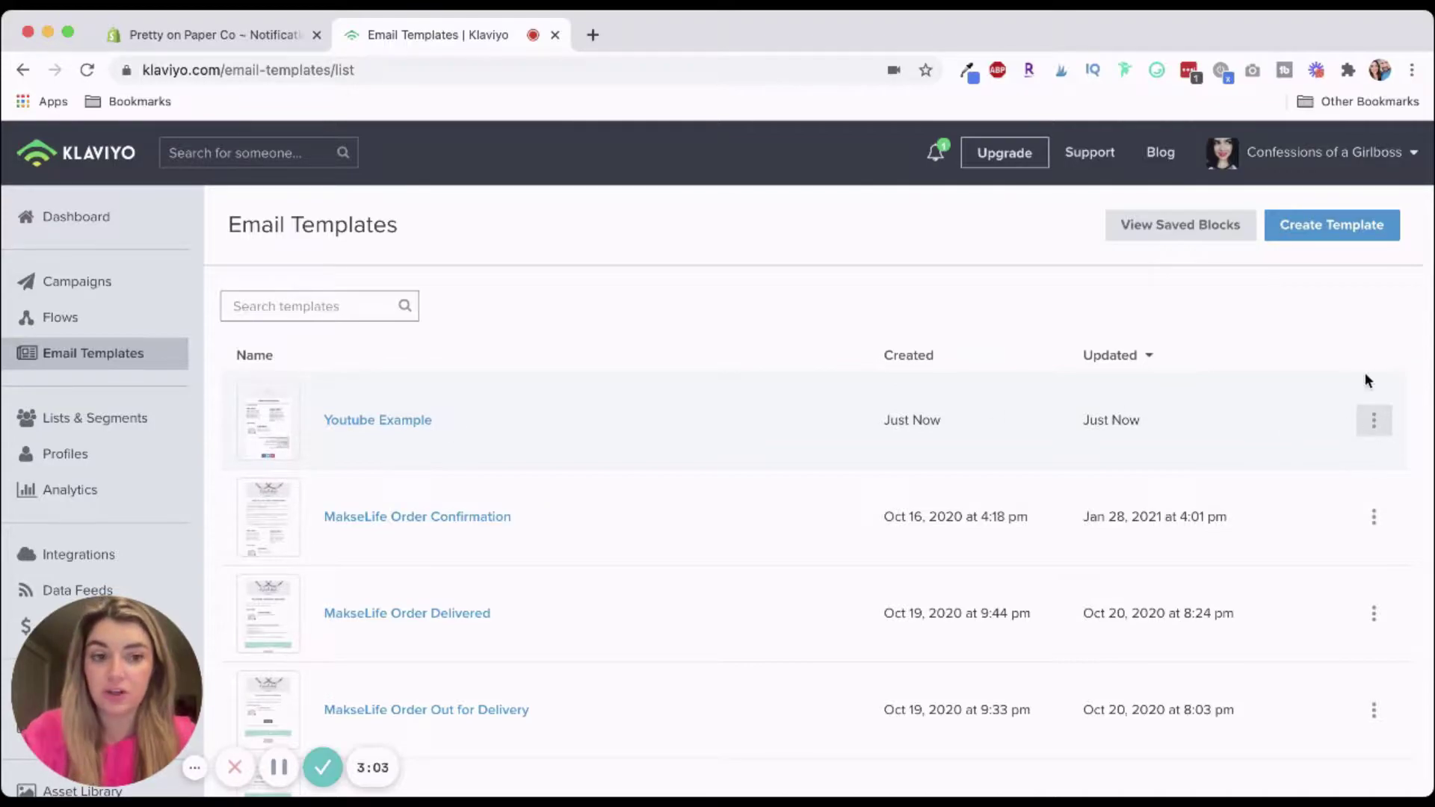
Export the Youtube Example template's HTML and switch to the Shopify order confirmation editor
left_click(1374, 431)
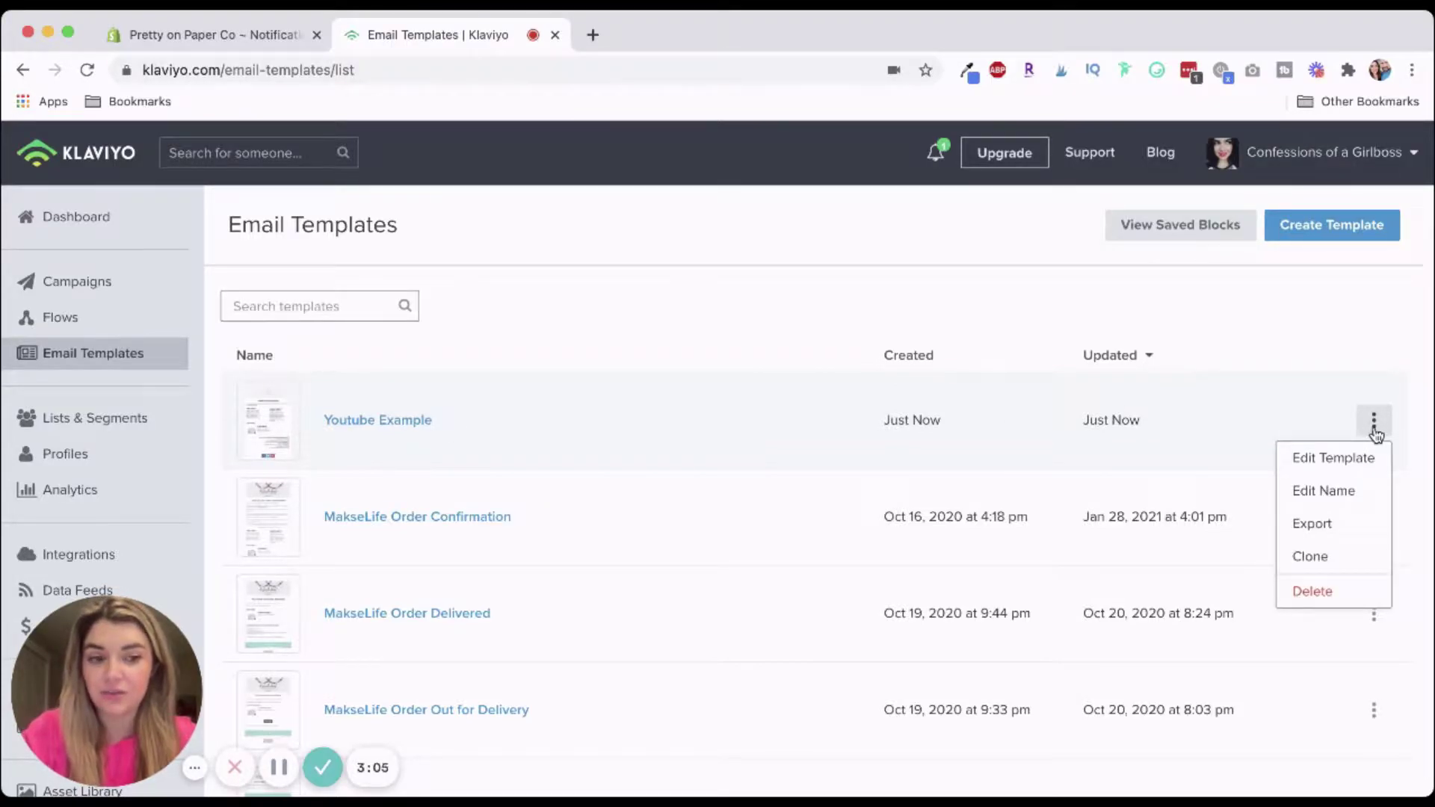
left_click(1336, 525)
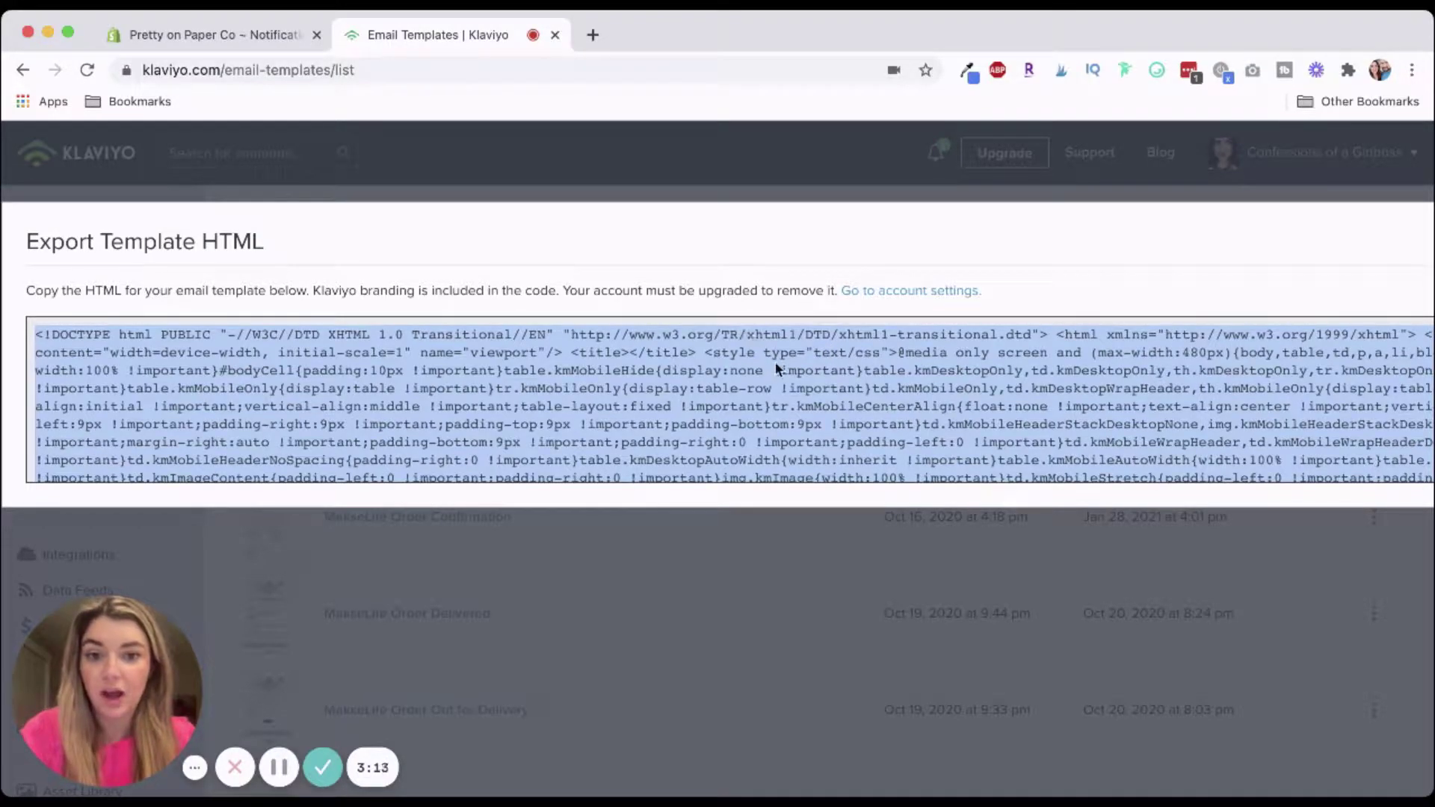
left_click(698, 263)
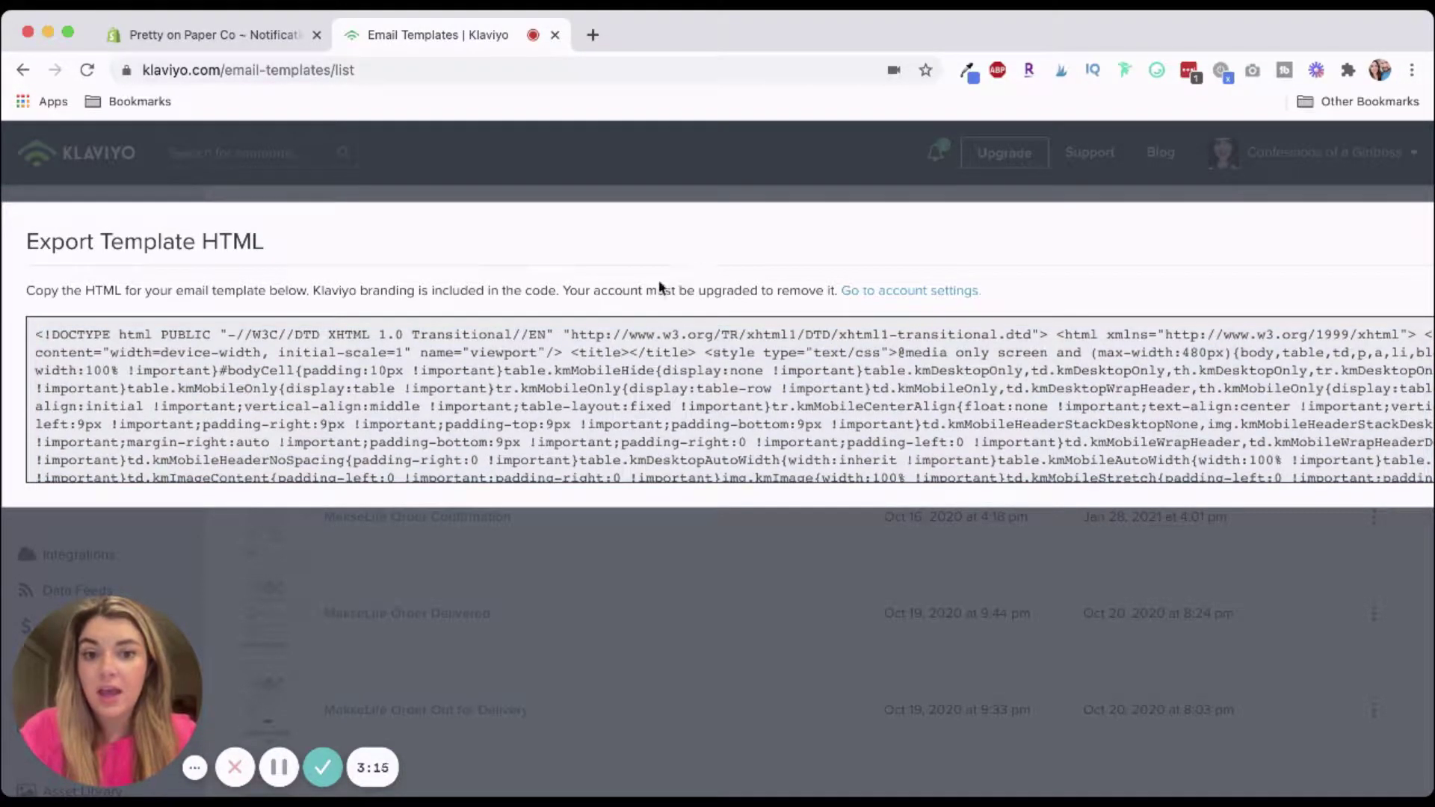
left_click(228, 37)
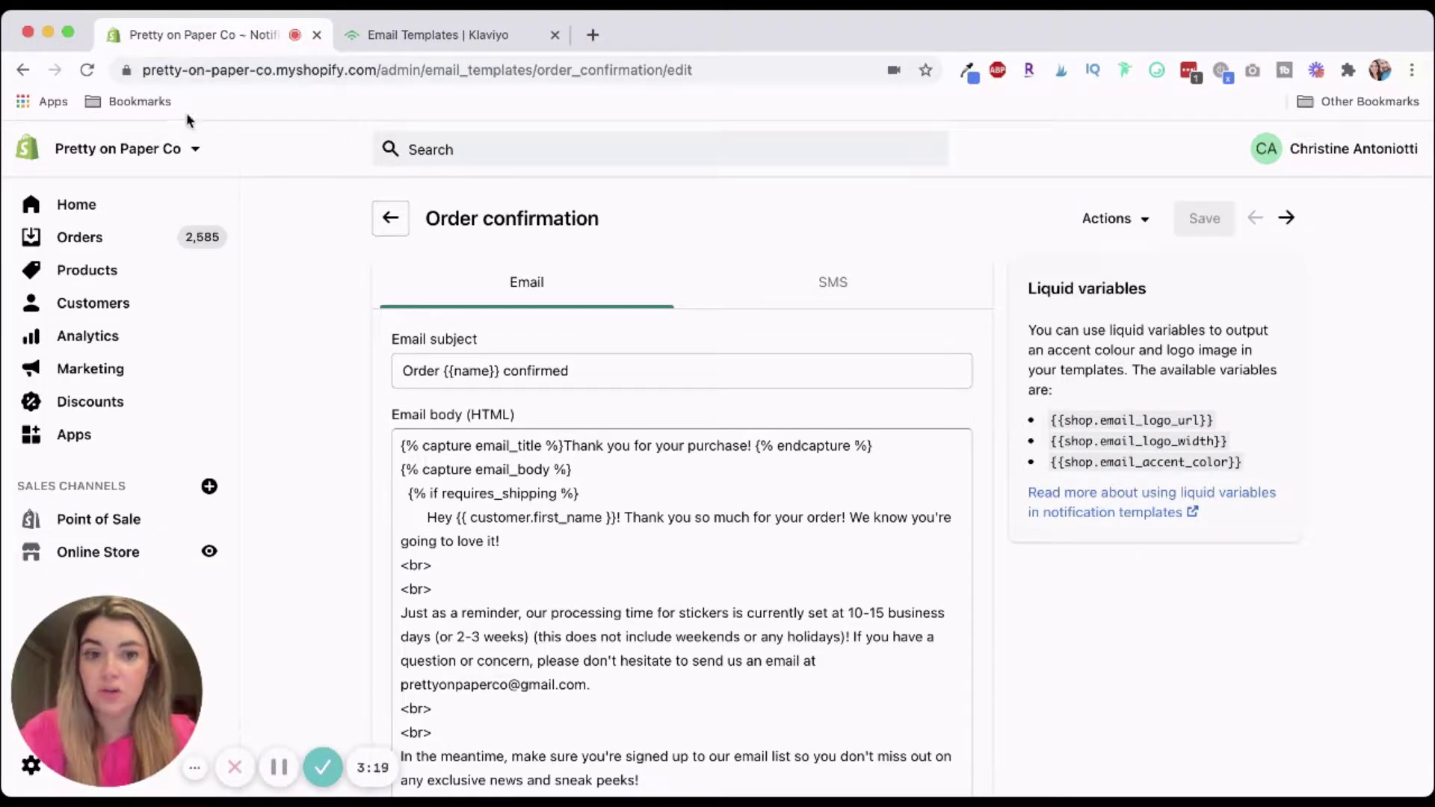
Clear the Email body (HTML) and paste in the Klaviyo Youtube Example HTML
left_click(541, 469)
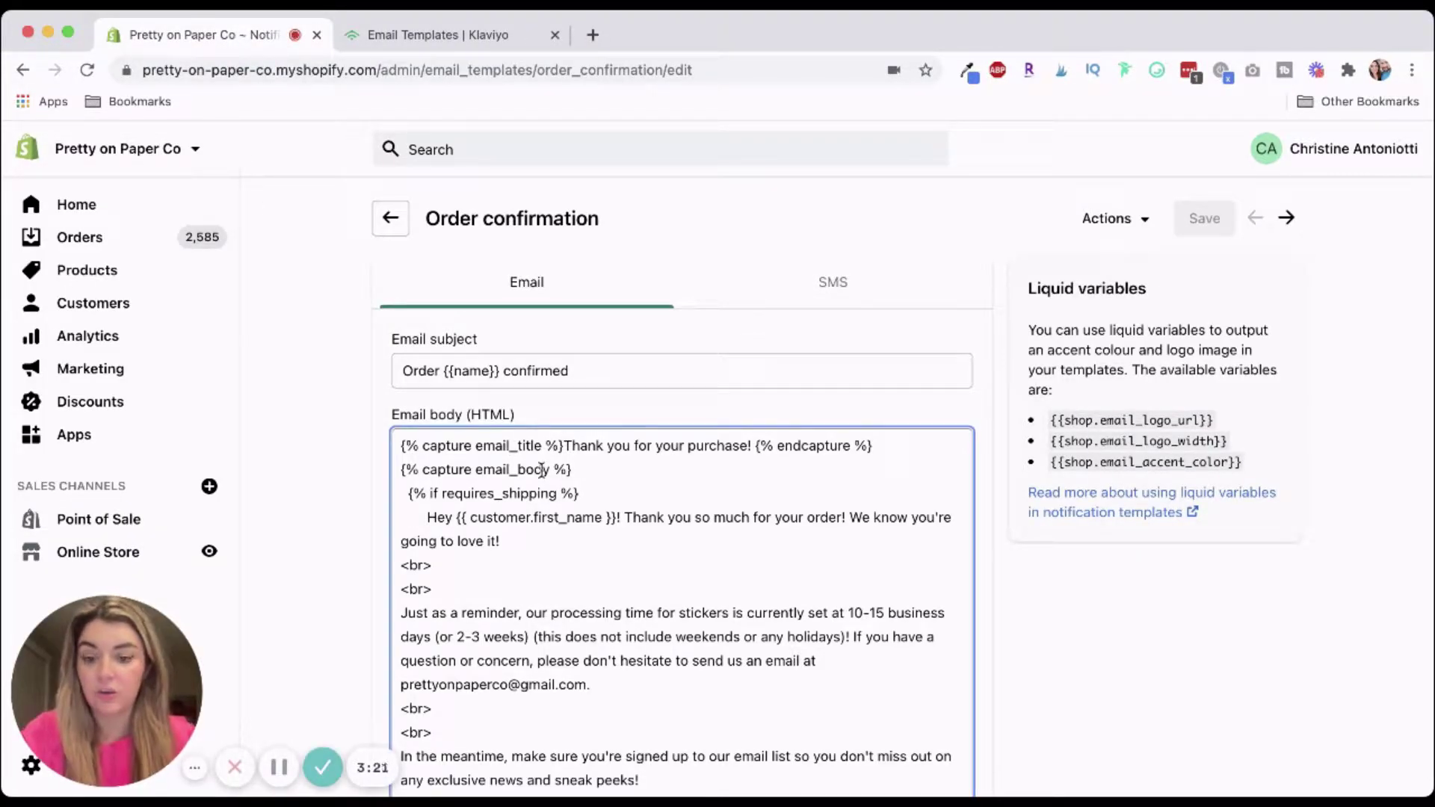
key("super+a")
key("BackSpace")
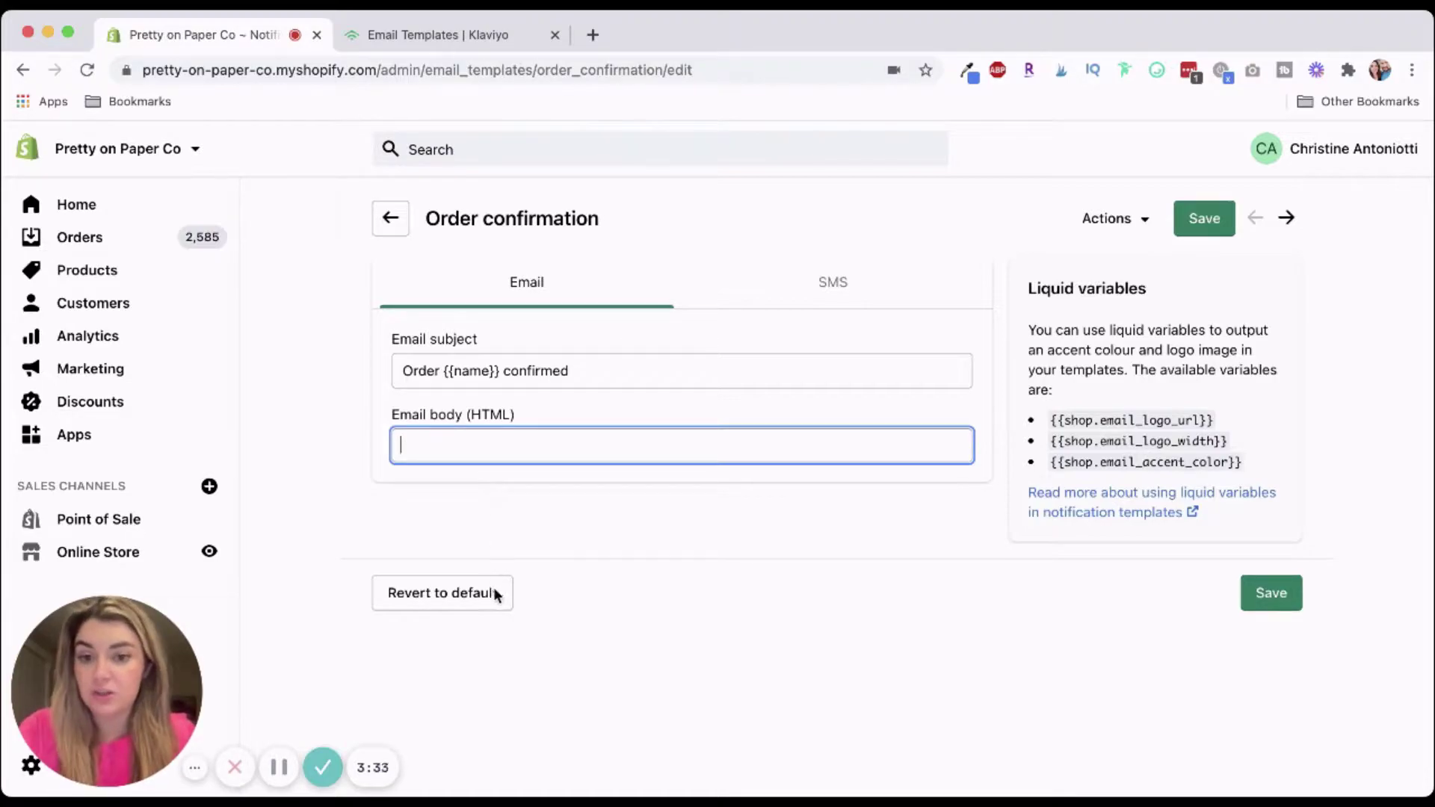
key("super+v")
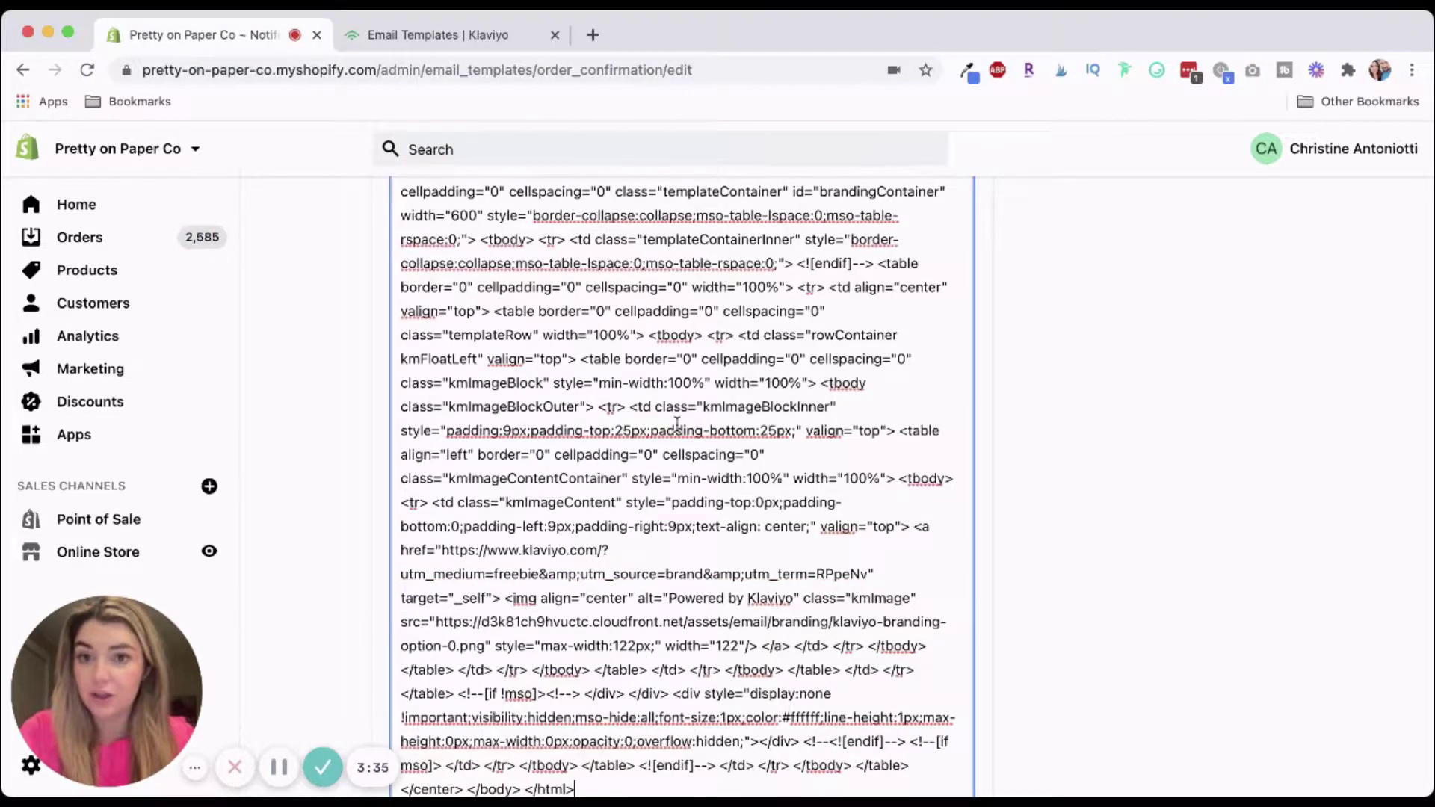
left_click(484, 33)
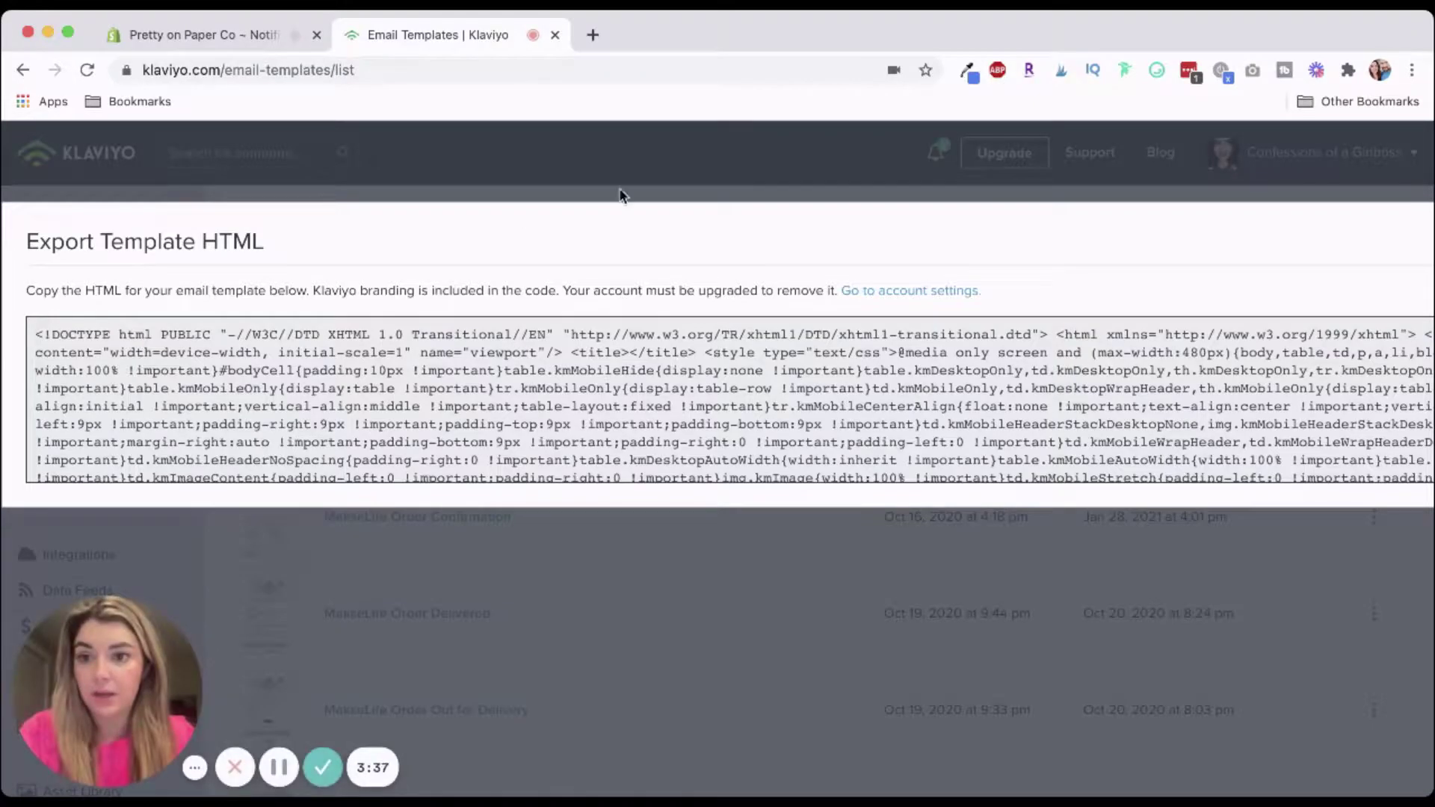
left_click(215, 35)
scroll(934, 419, "up", 15)
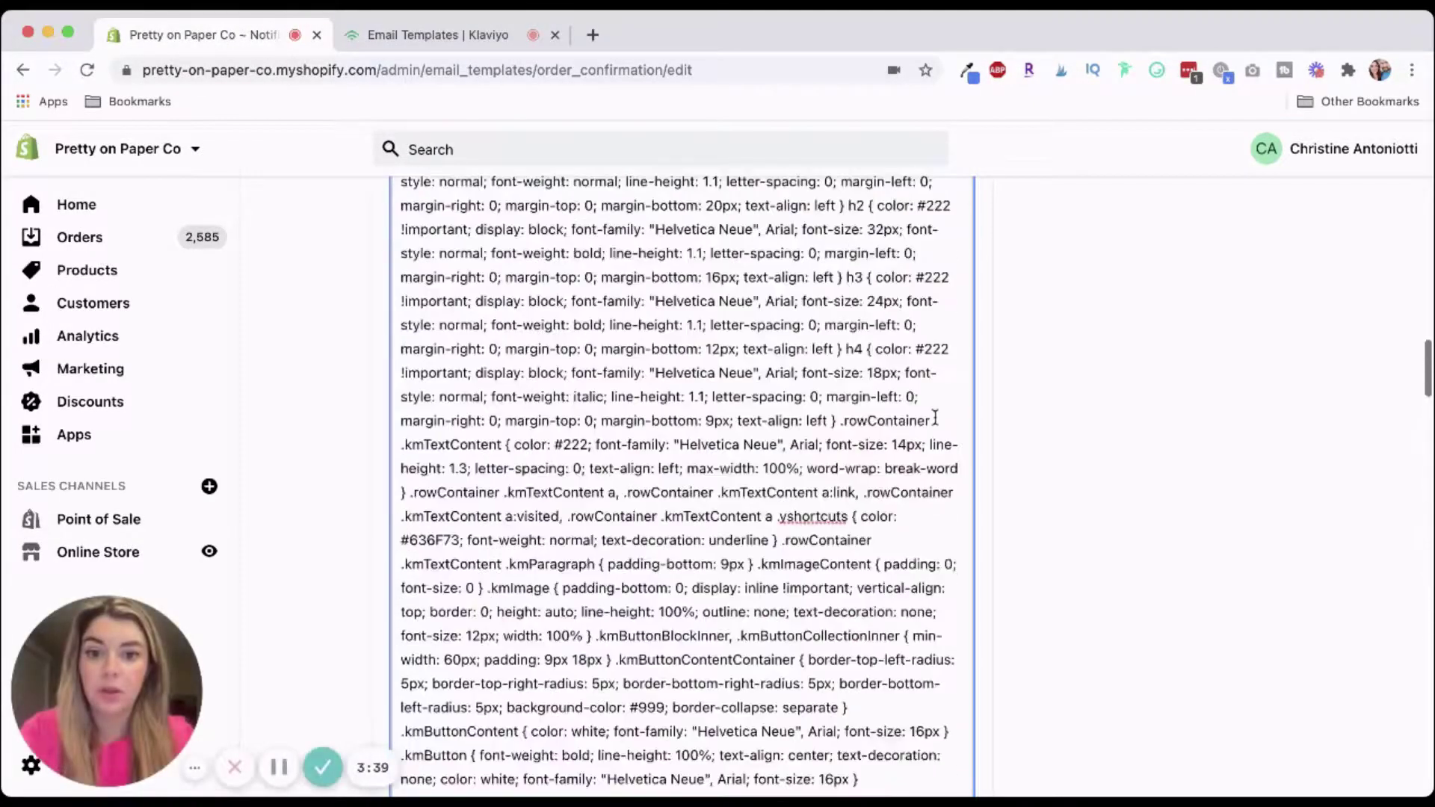
Preview the new order confirmation email, checking order details, totals, social icons and Klaviyo footer
scroll(934, 418, "down", 2)
left_click(1113, 218)
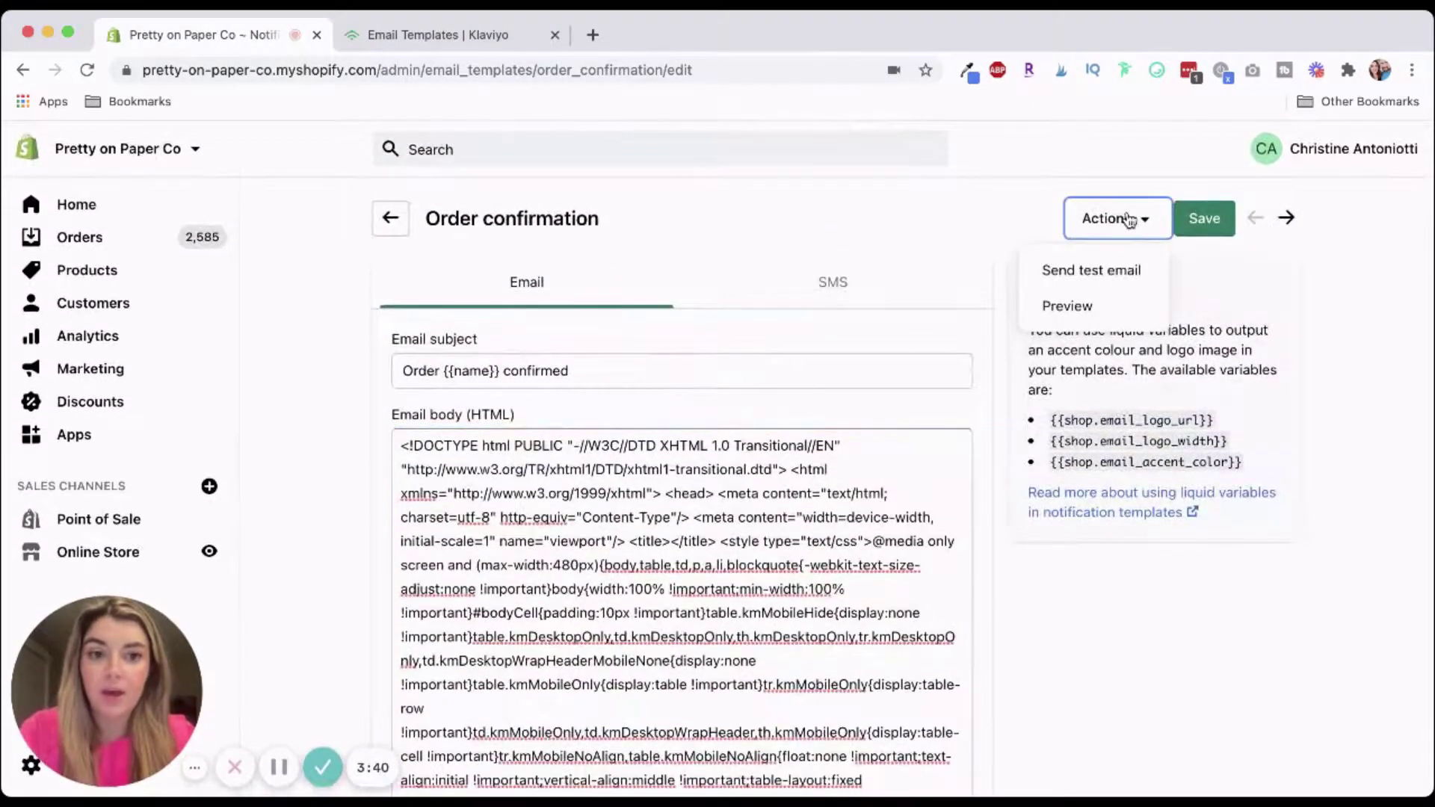
left_click(1090, 307)
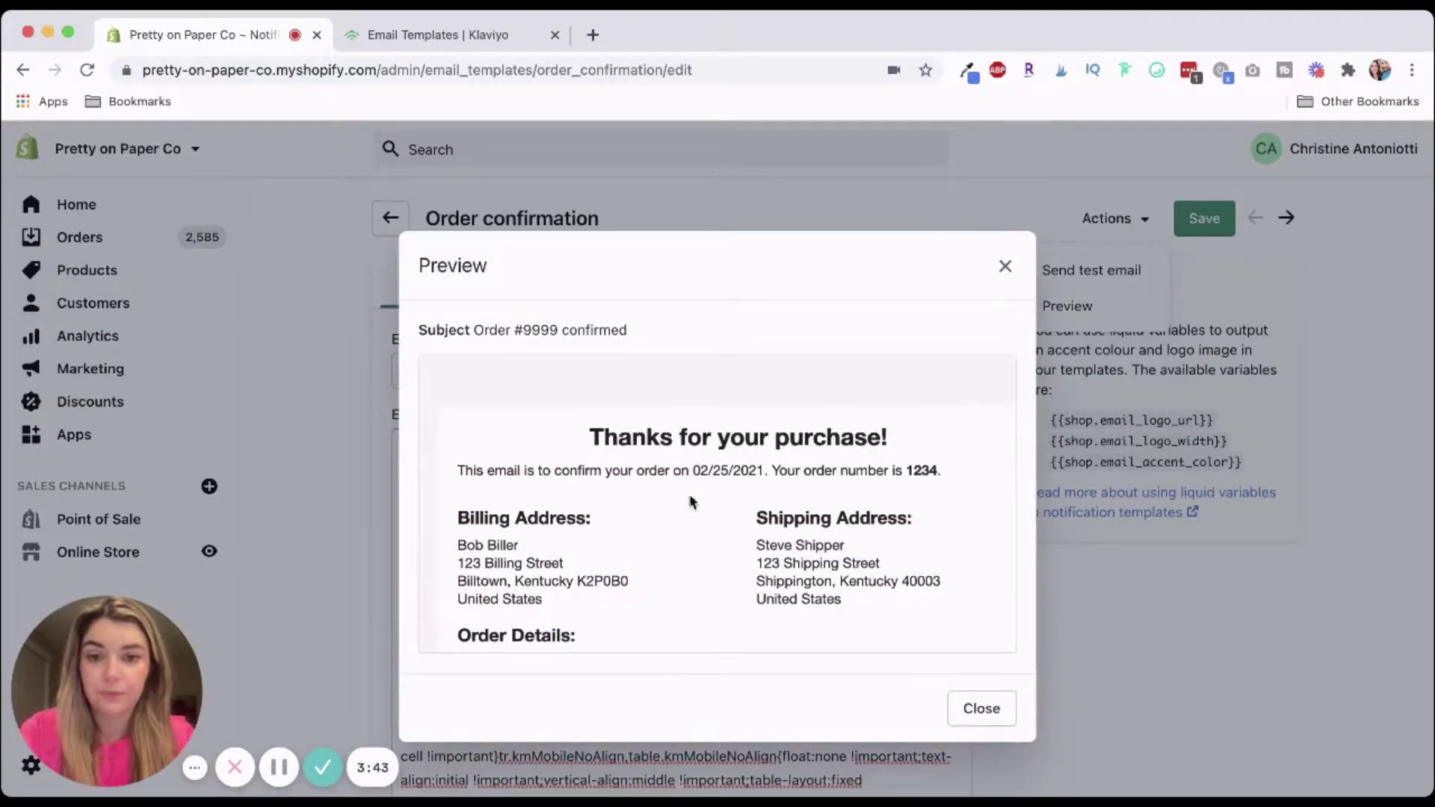
scroll(616, 526, "down", 10)
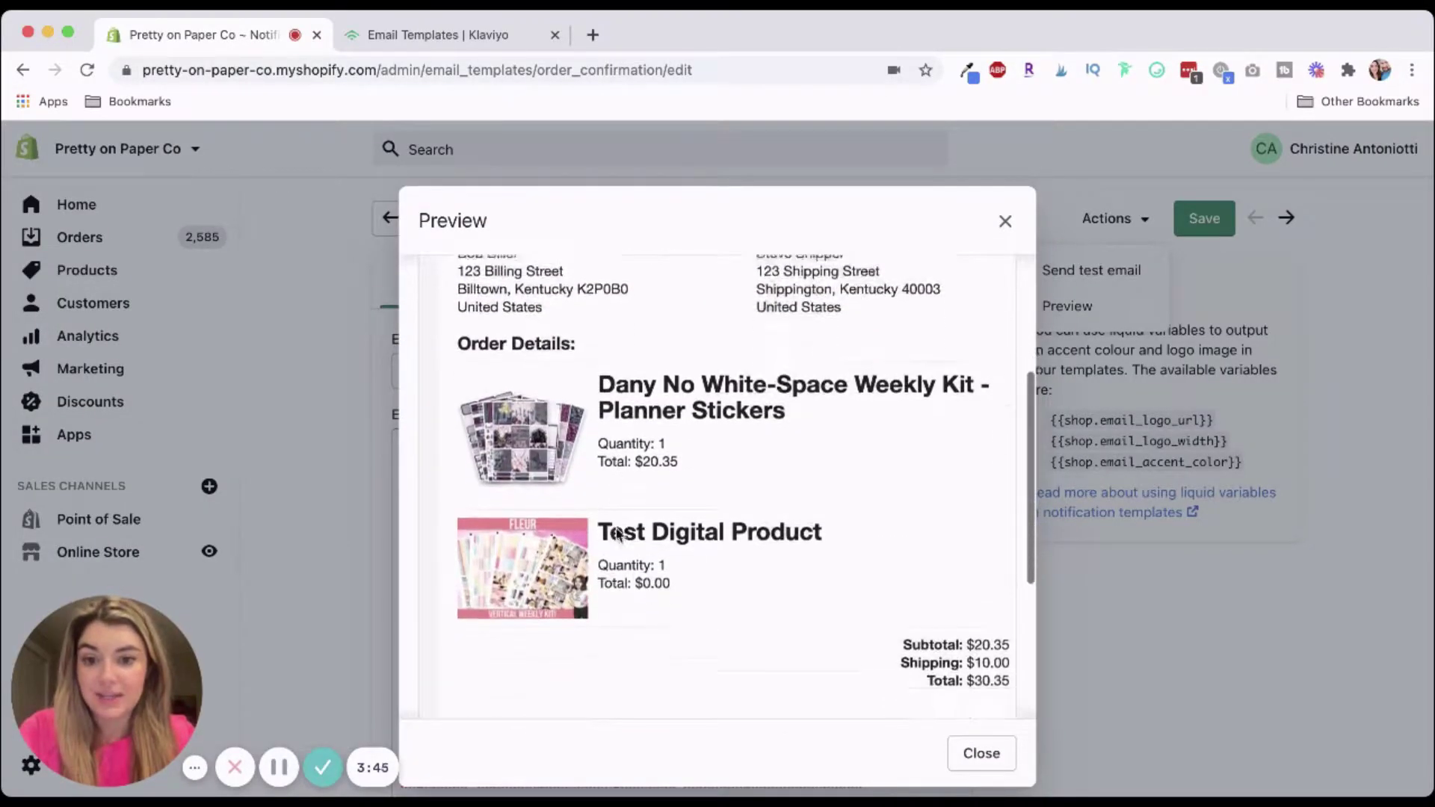
scroll(615, 527, "up", 10)
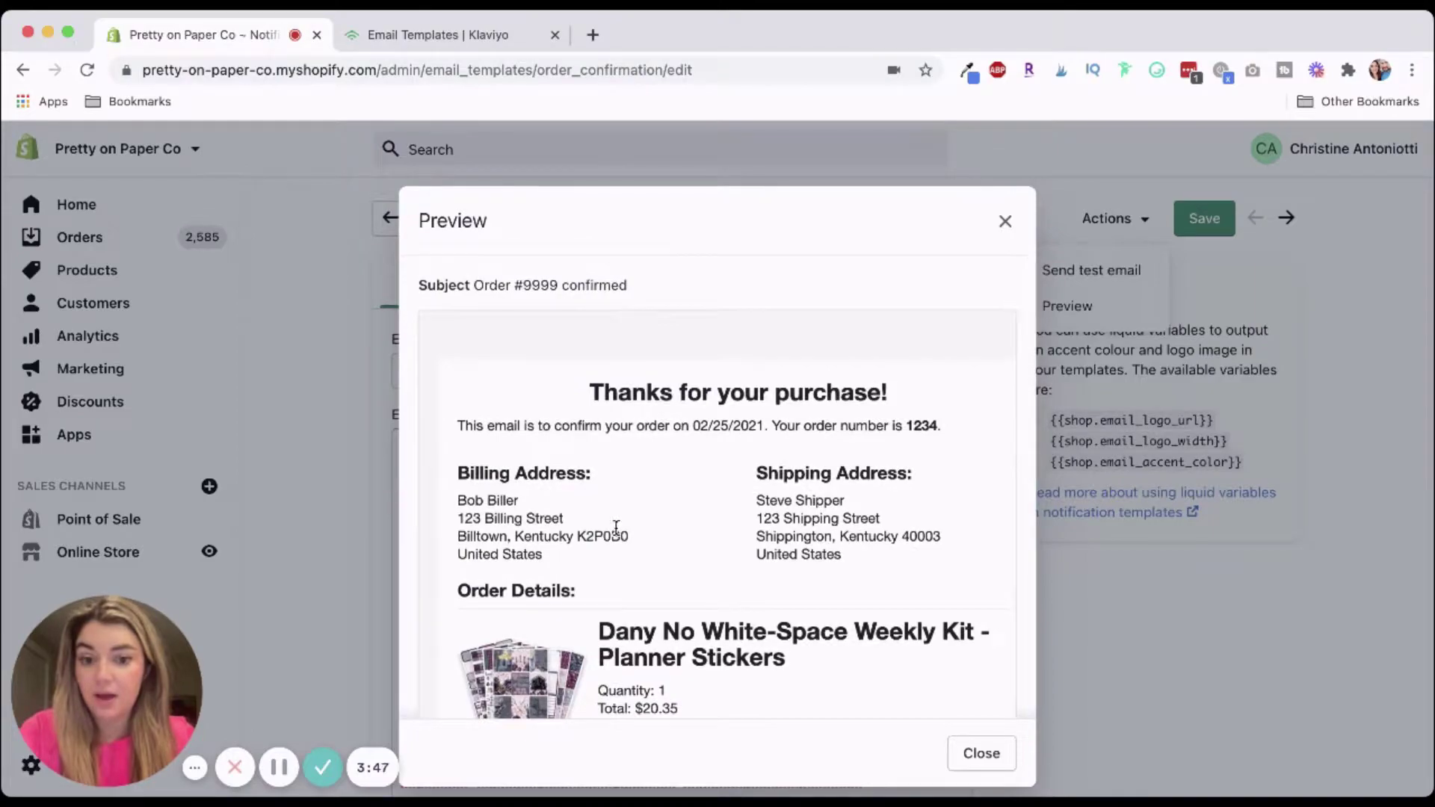
scroll(616, 527, "down", 3)
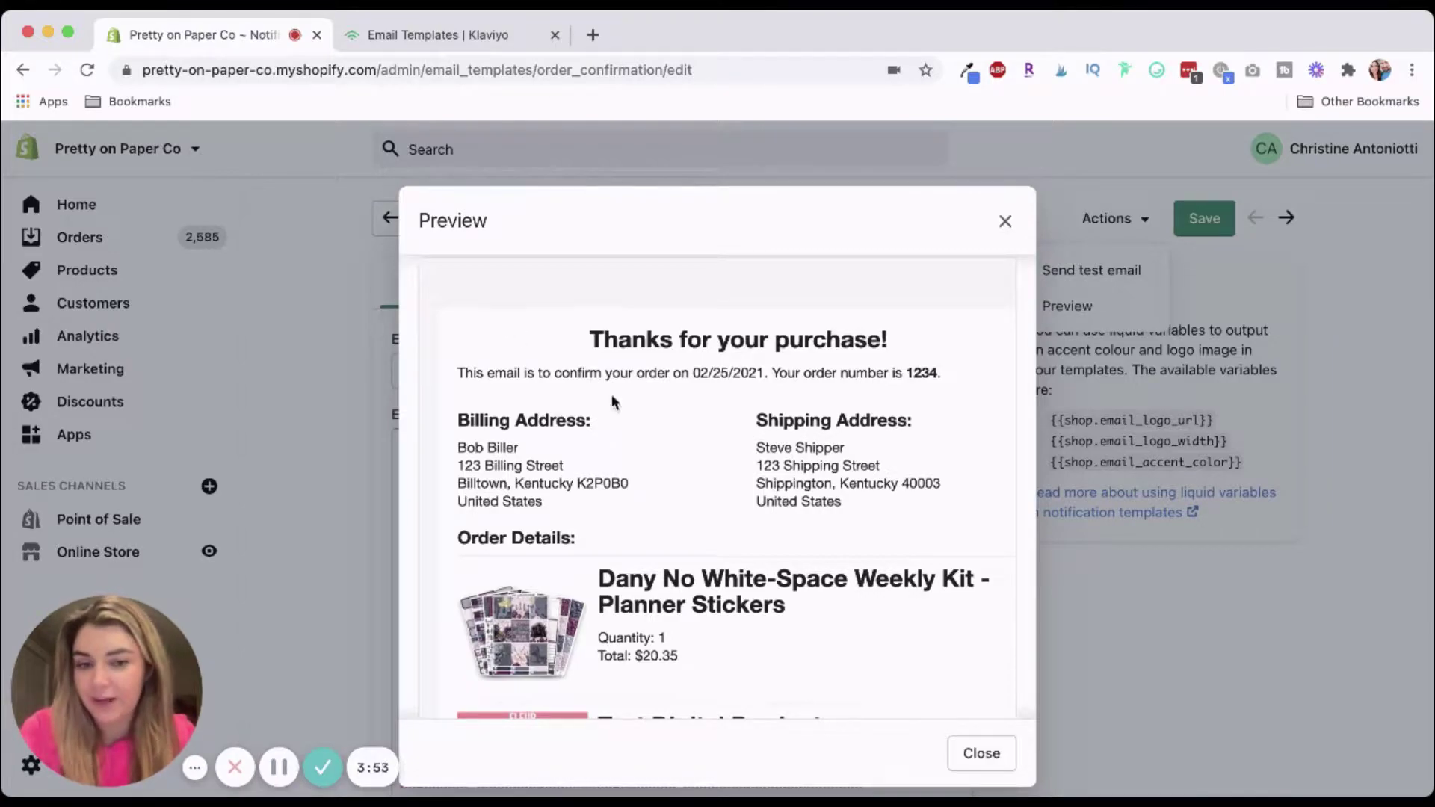
scroll(601, 426, "down", 3)
scroll(601, 426, "up", 5)
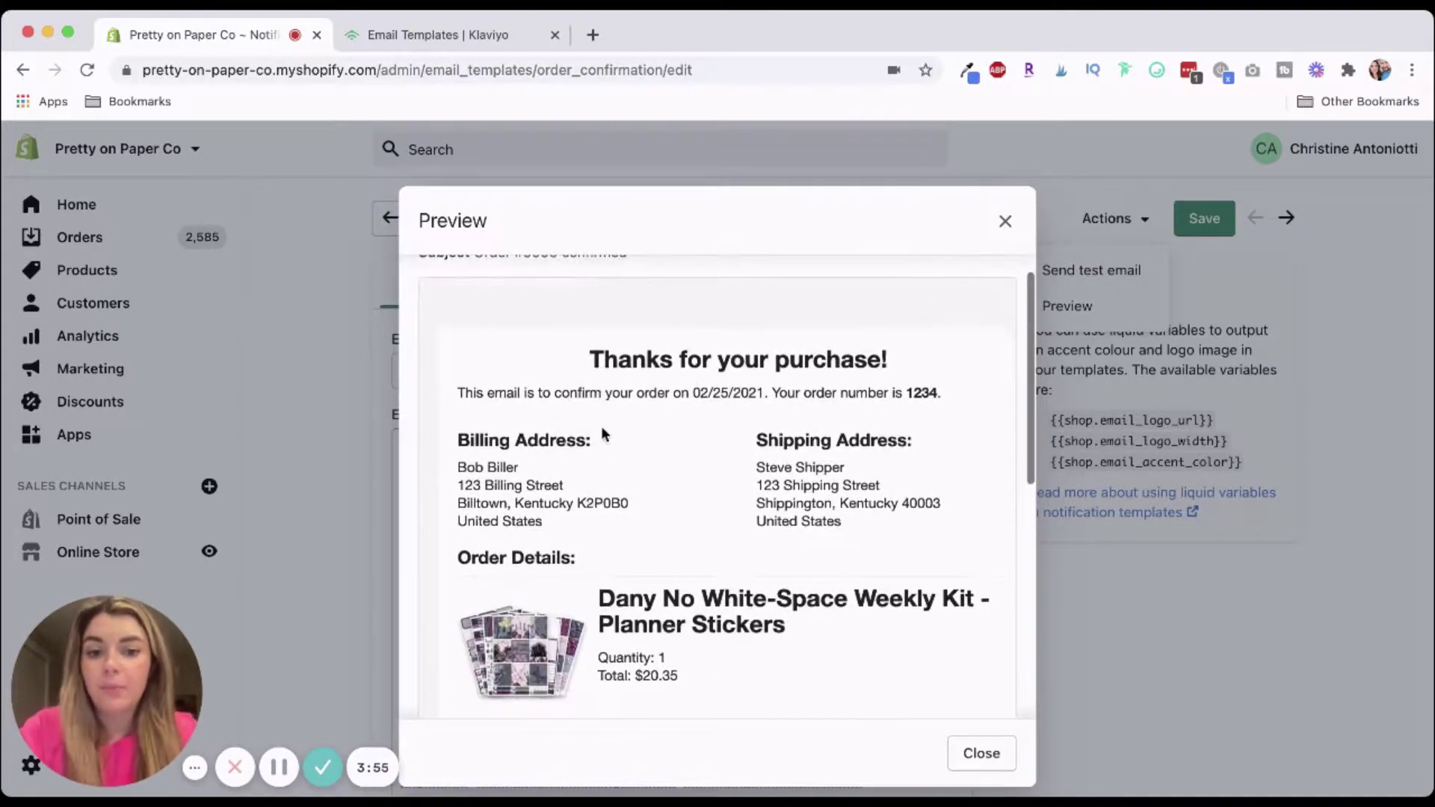
scroll(601, 426, "down", 10)
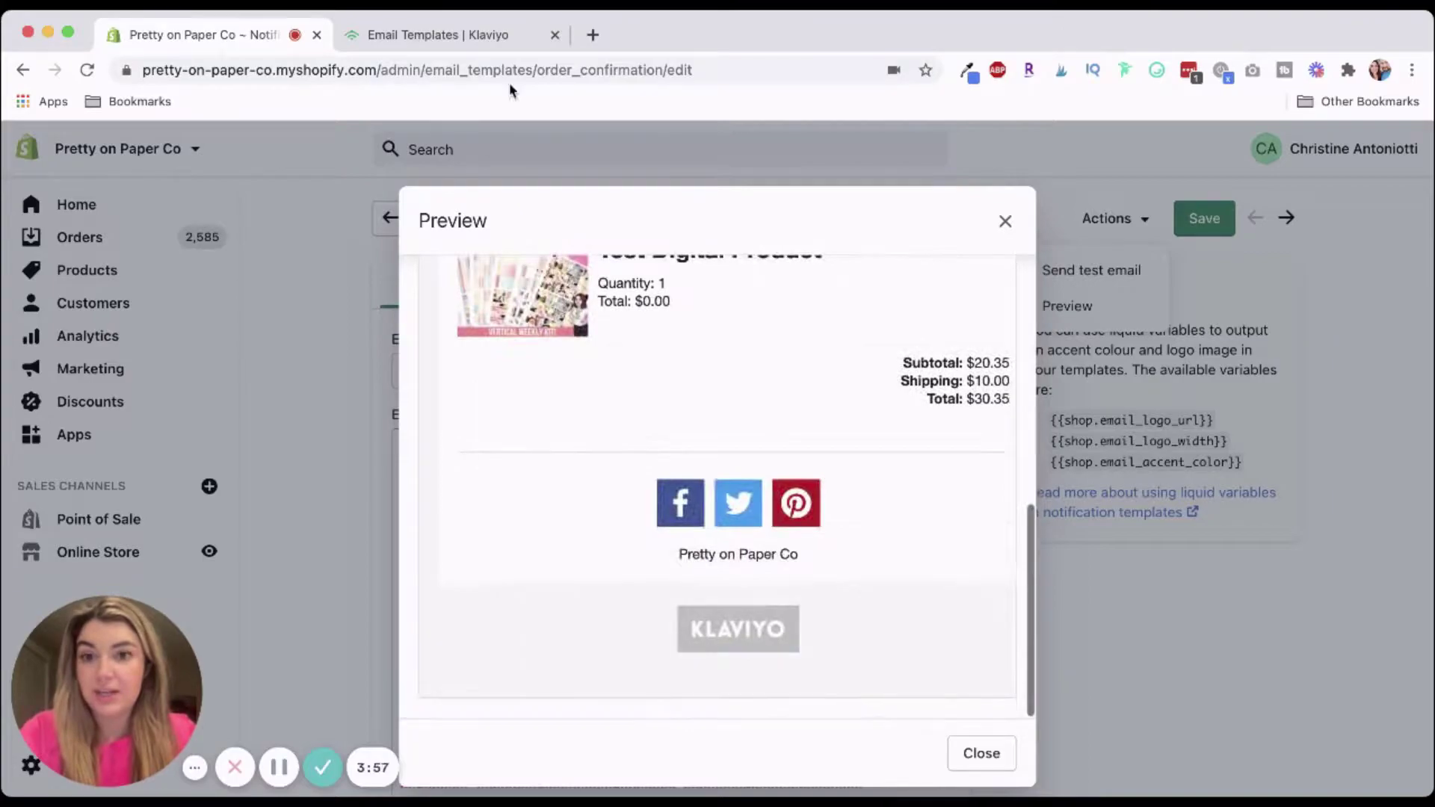
scroll(897, 557, "up", 10)
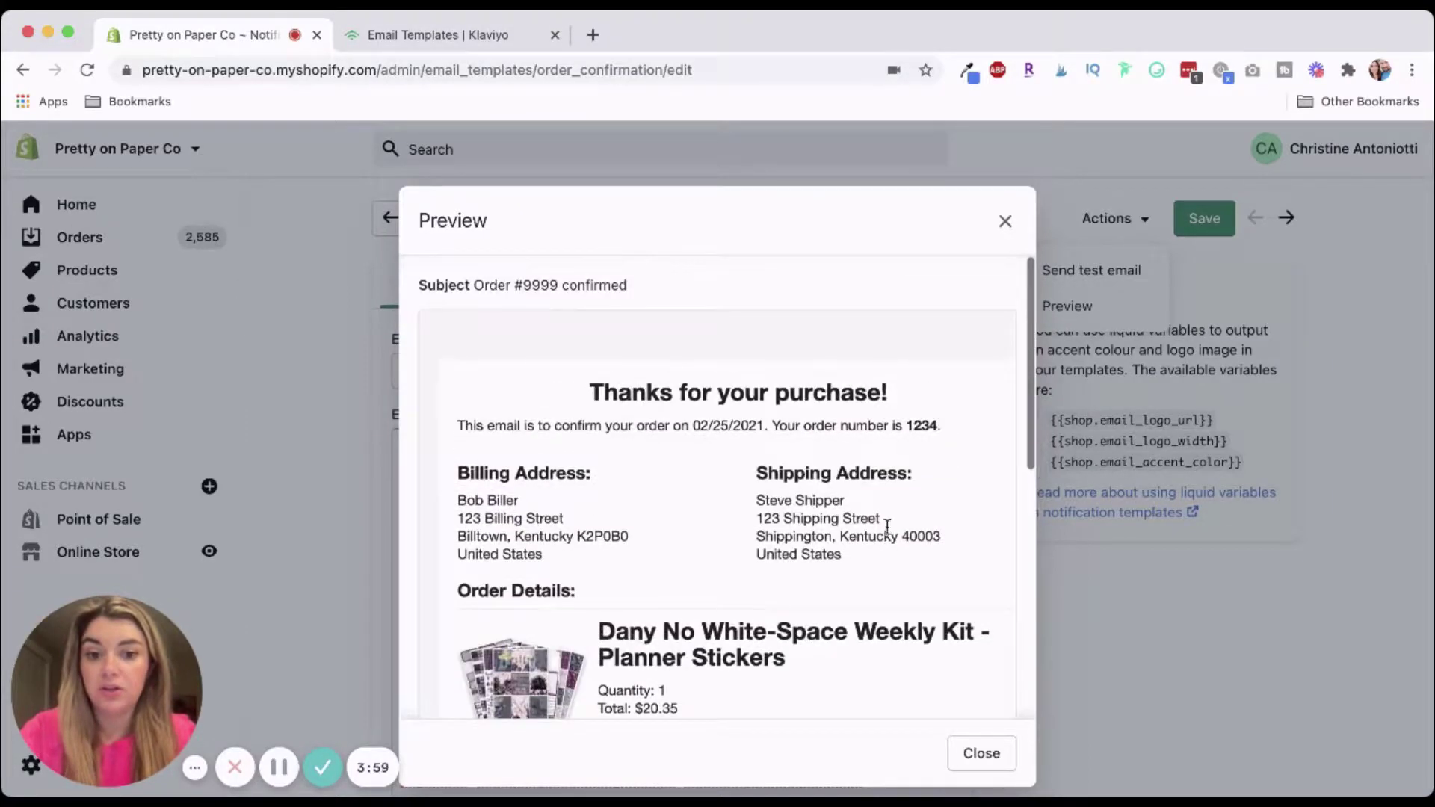
scroll(907, 507, "down", 10)
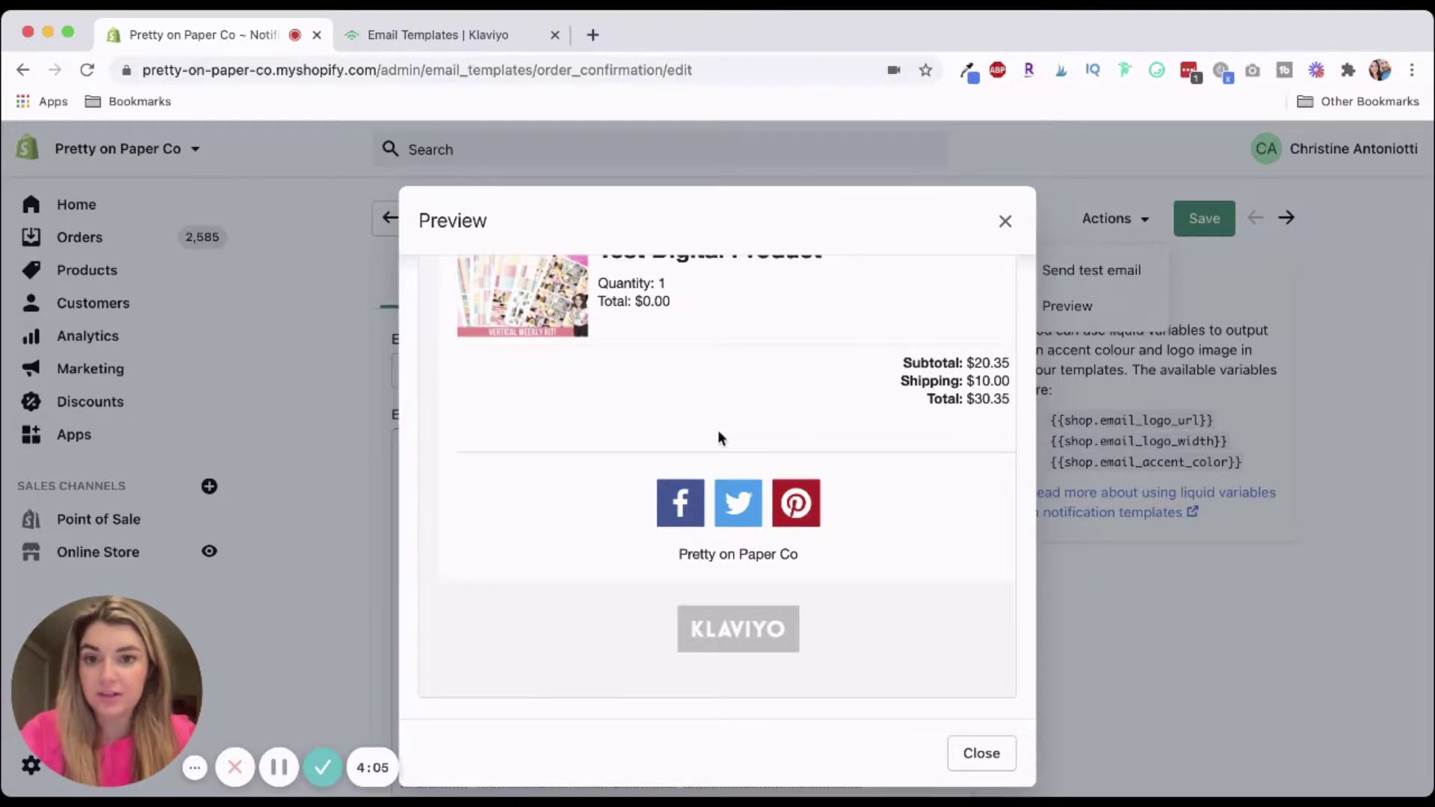
scroll(718, 437, "up", 10)
Delete the Powered by Klaviyo link and logo code near the end of the email HTML
left_click(1004, 221)
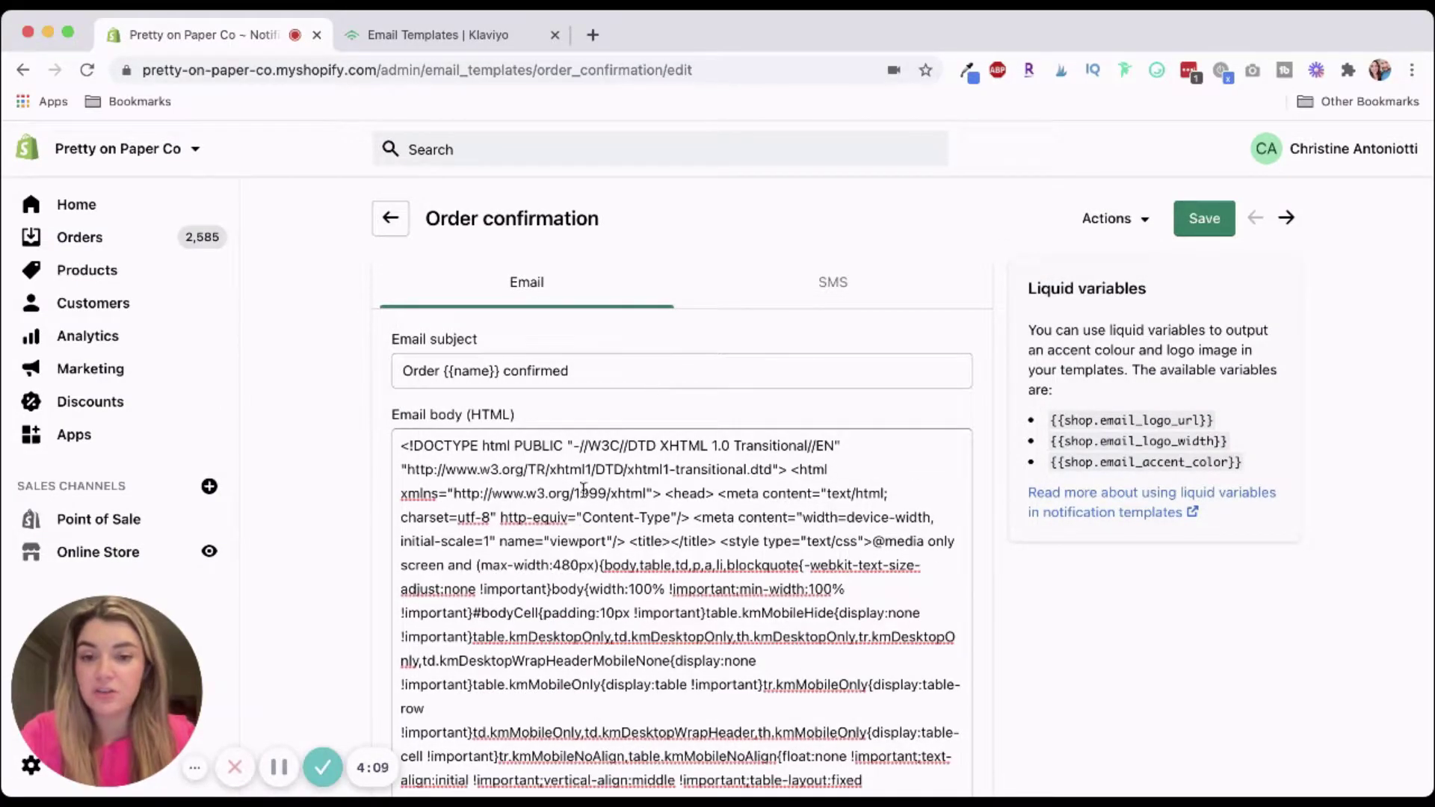
scroll(583, 489, "down", 15)
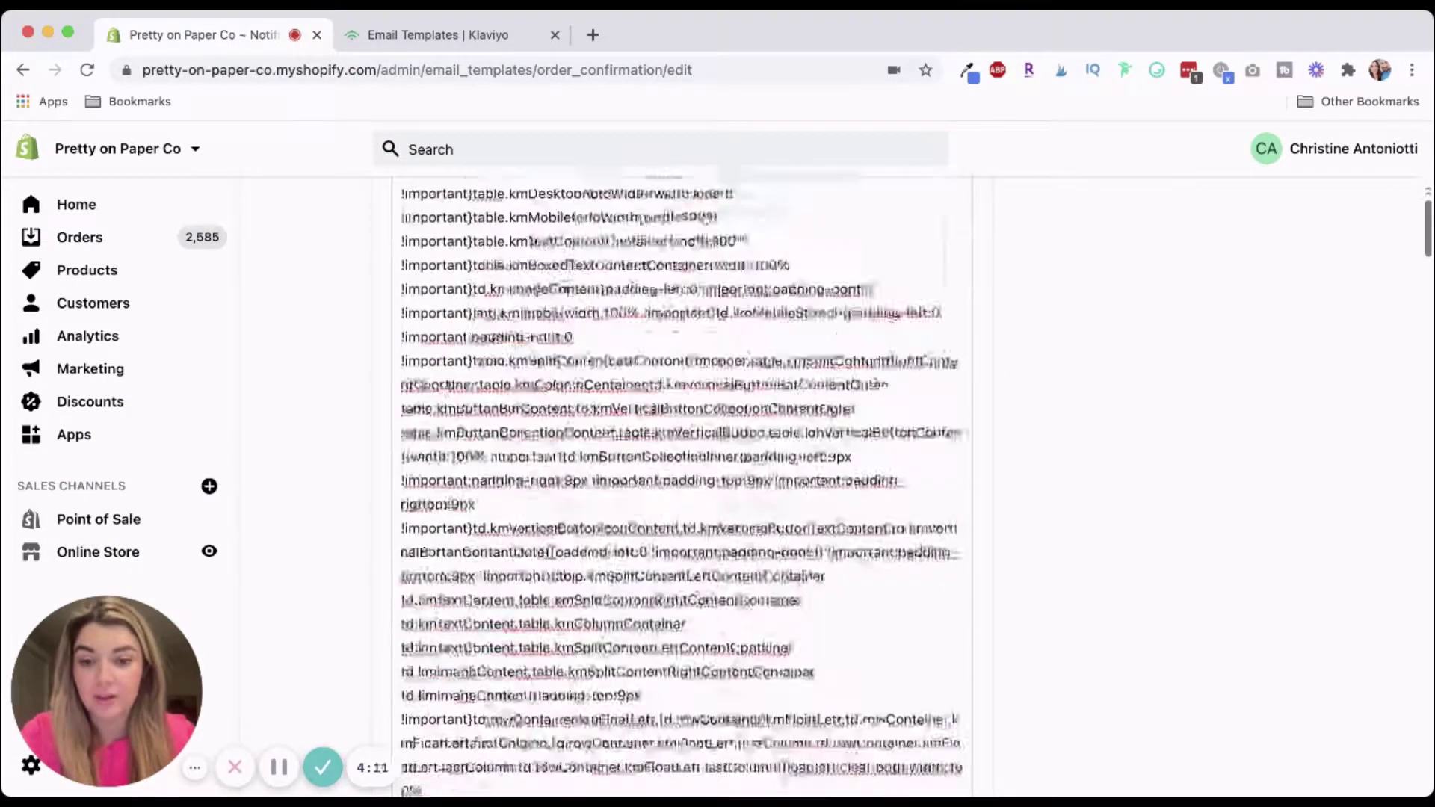
scroll(549, 551, "down", 10)
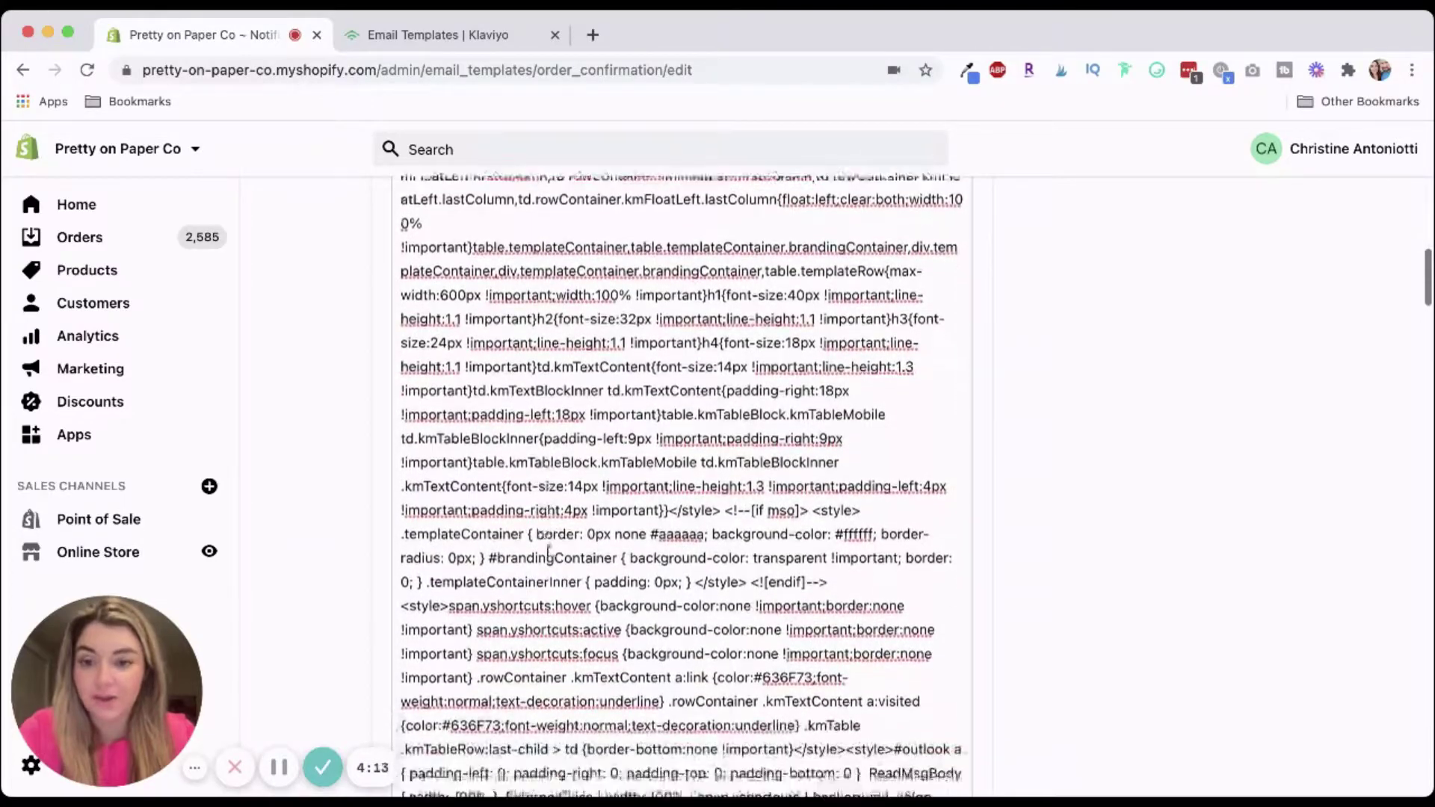
scroll(549, 552, "down", 10)
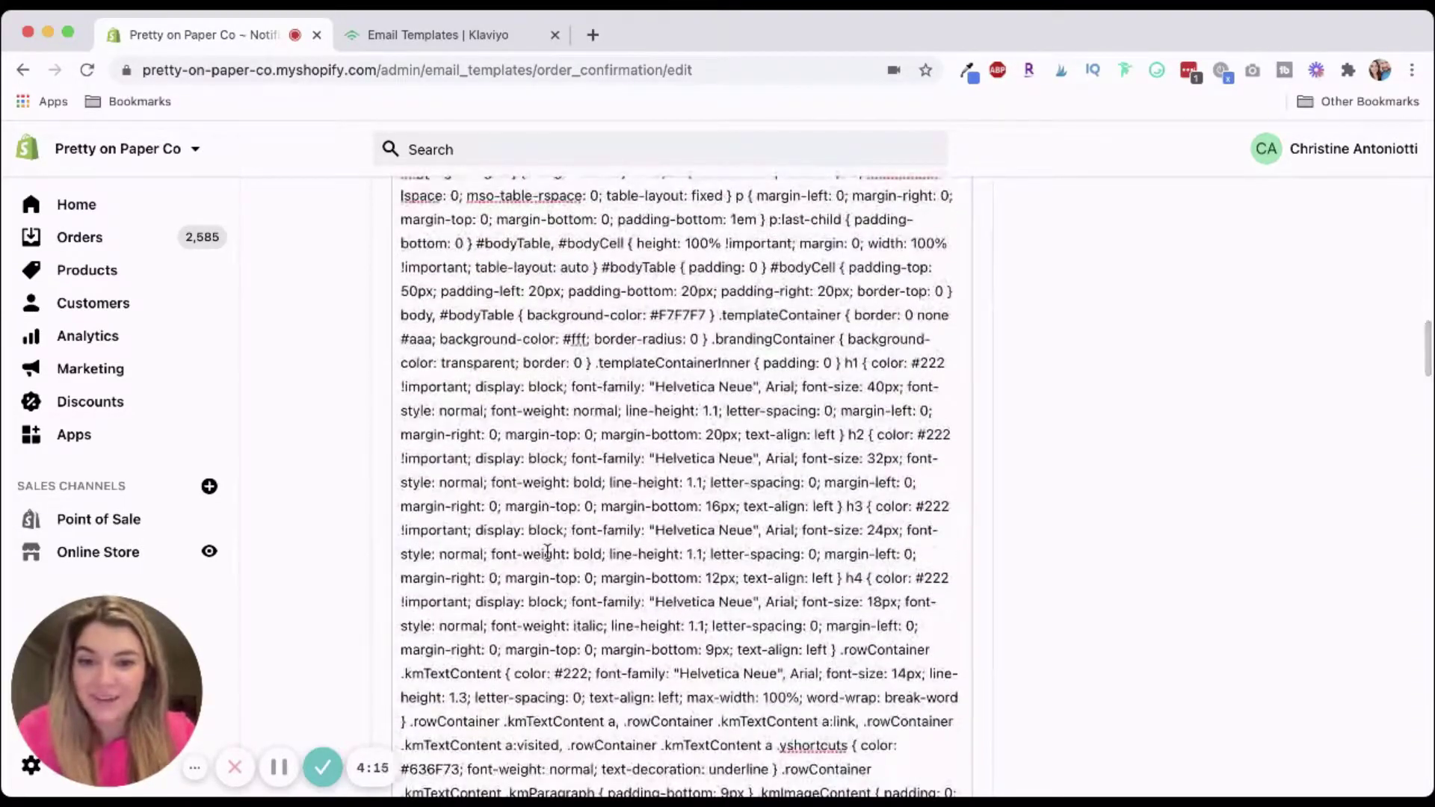
scroll(548, 551, "down", 20)
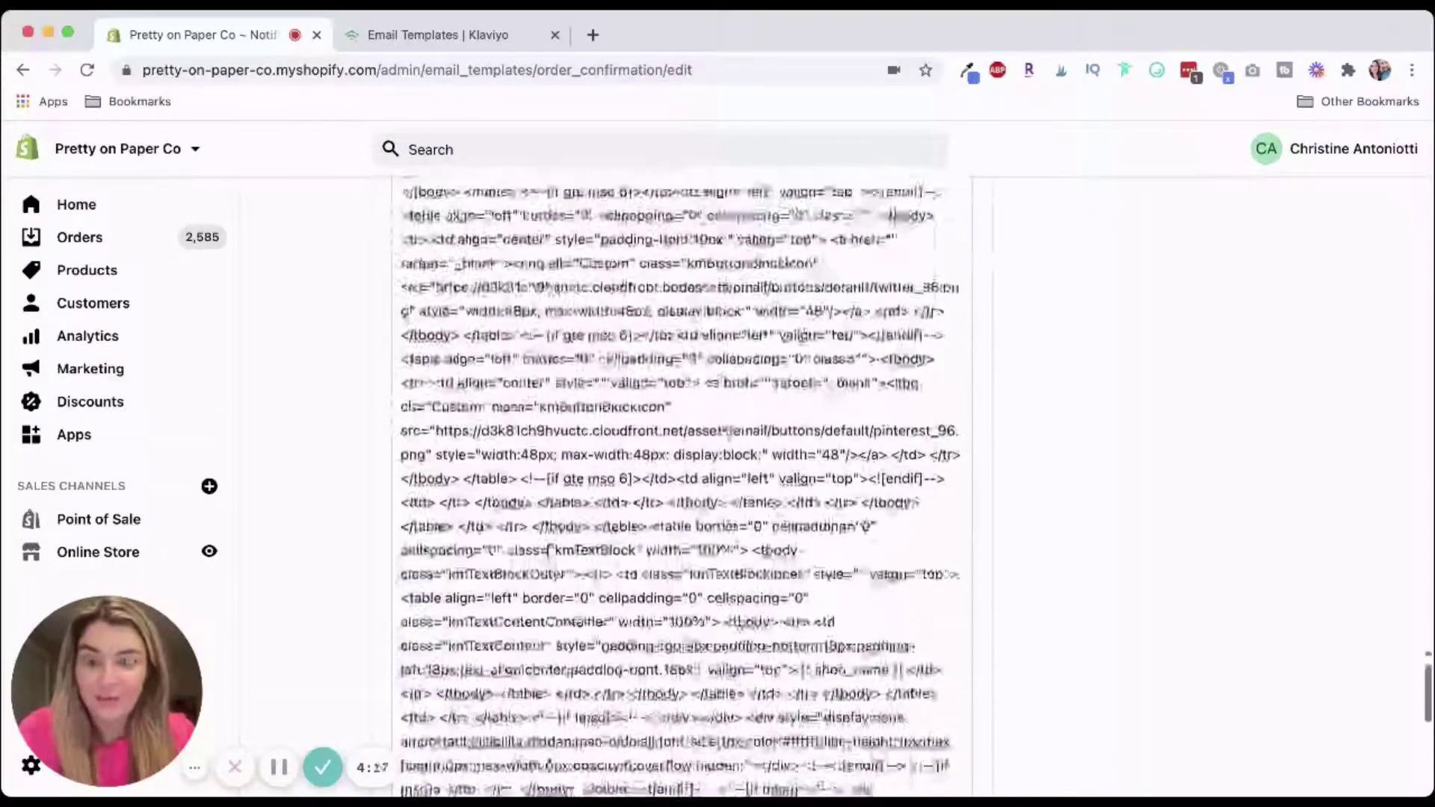
scroll(548, 552, "down", 15)
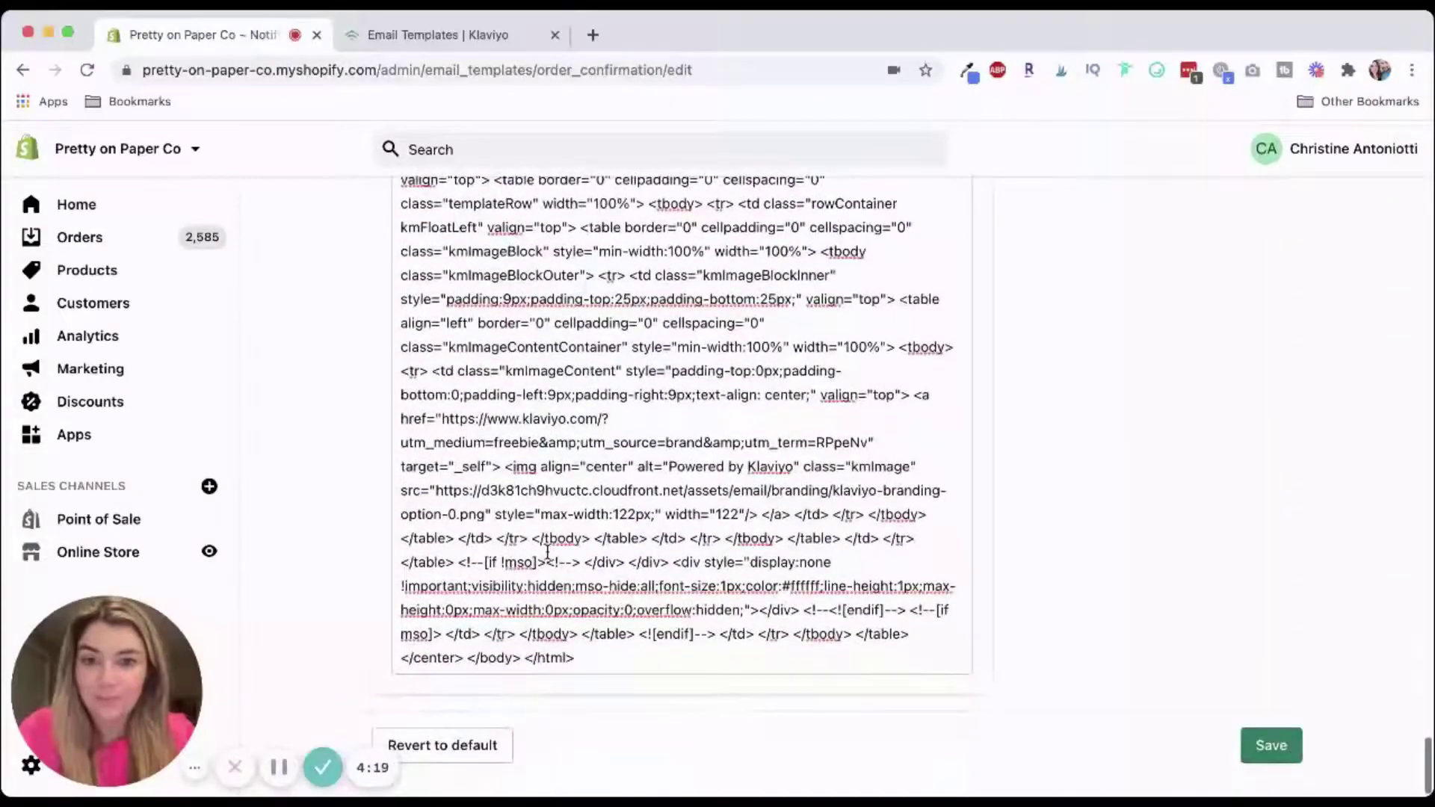
scroll(548, 551, "up", 3)
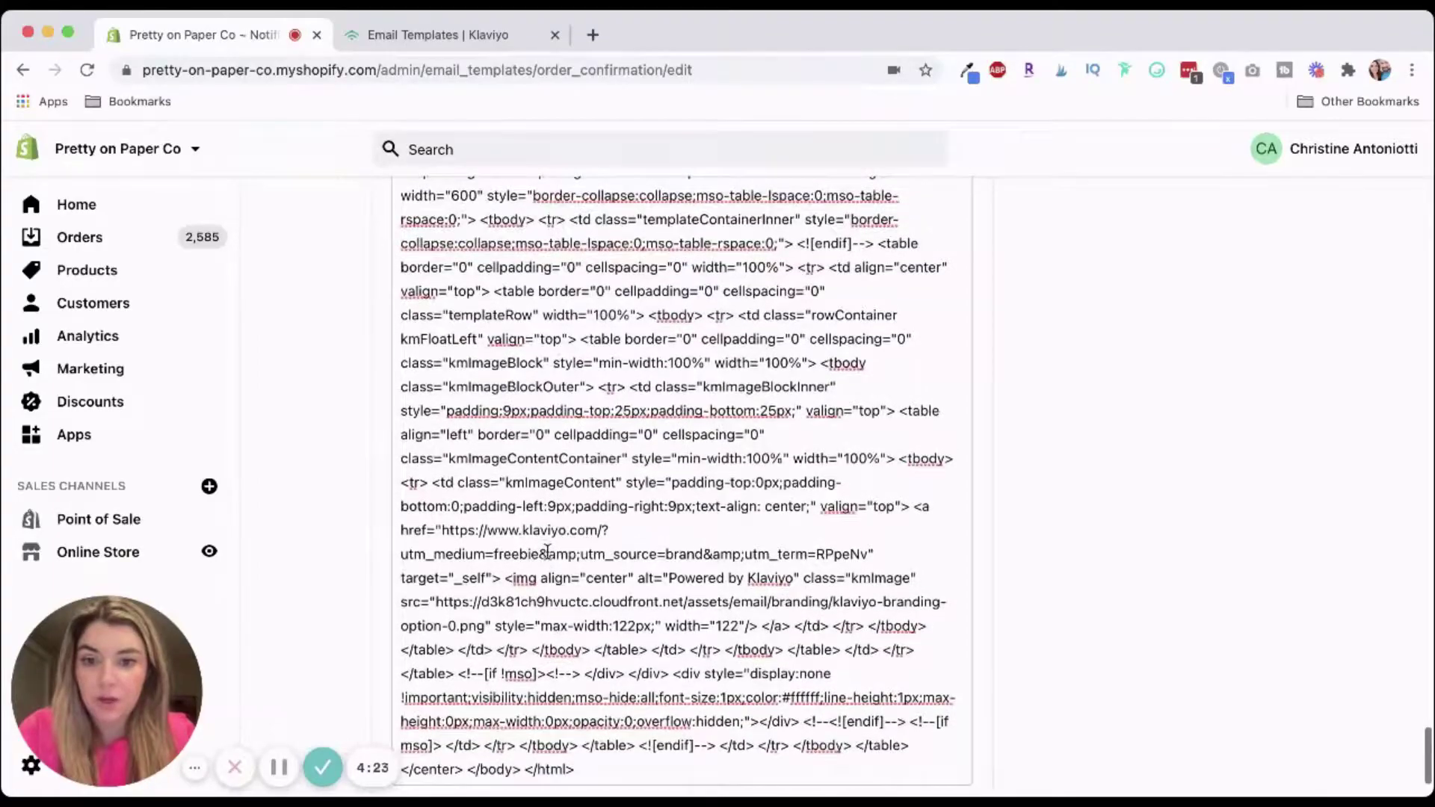
left_click(912, 508)
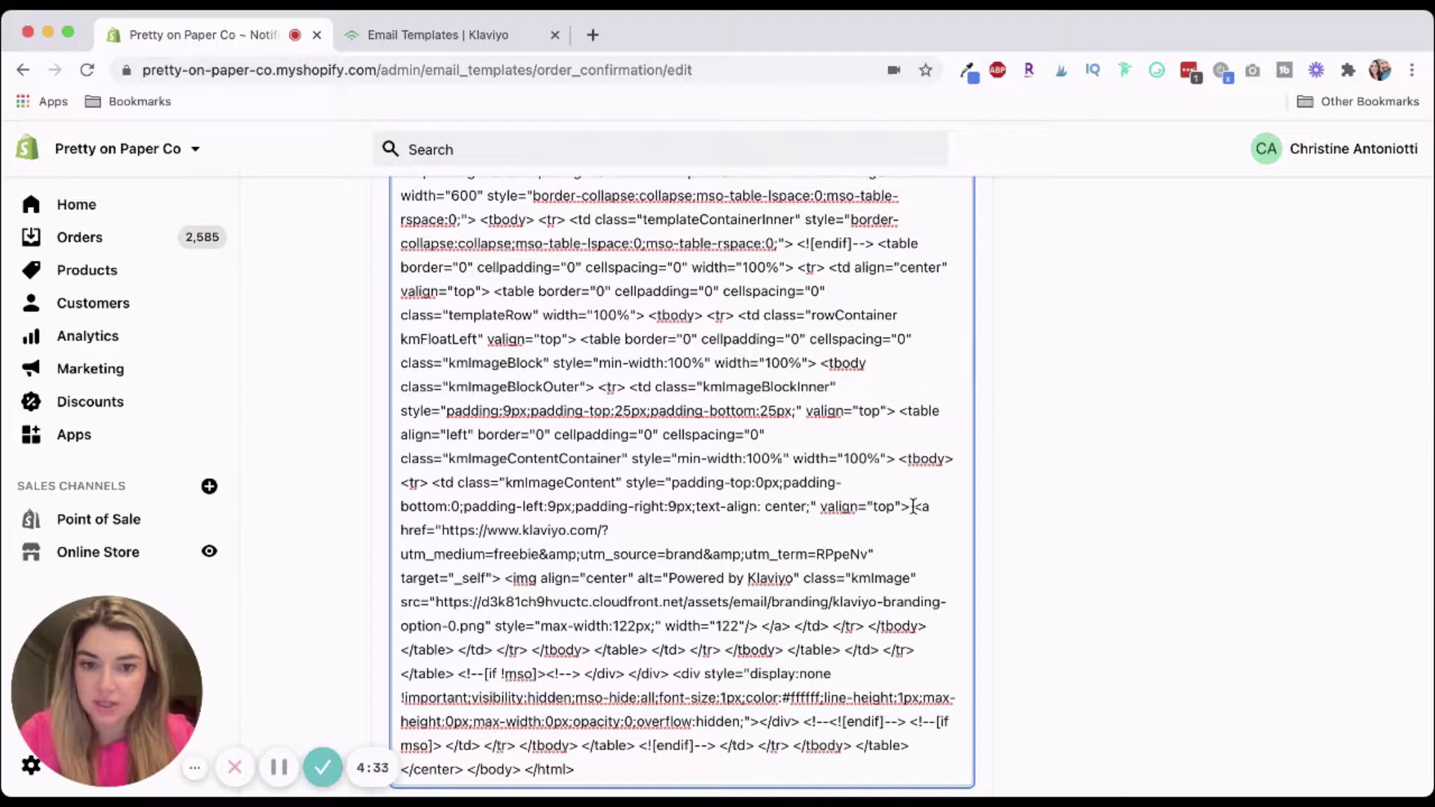
left_click_drag(914, 508, 794, 624)
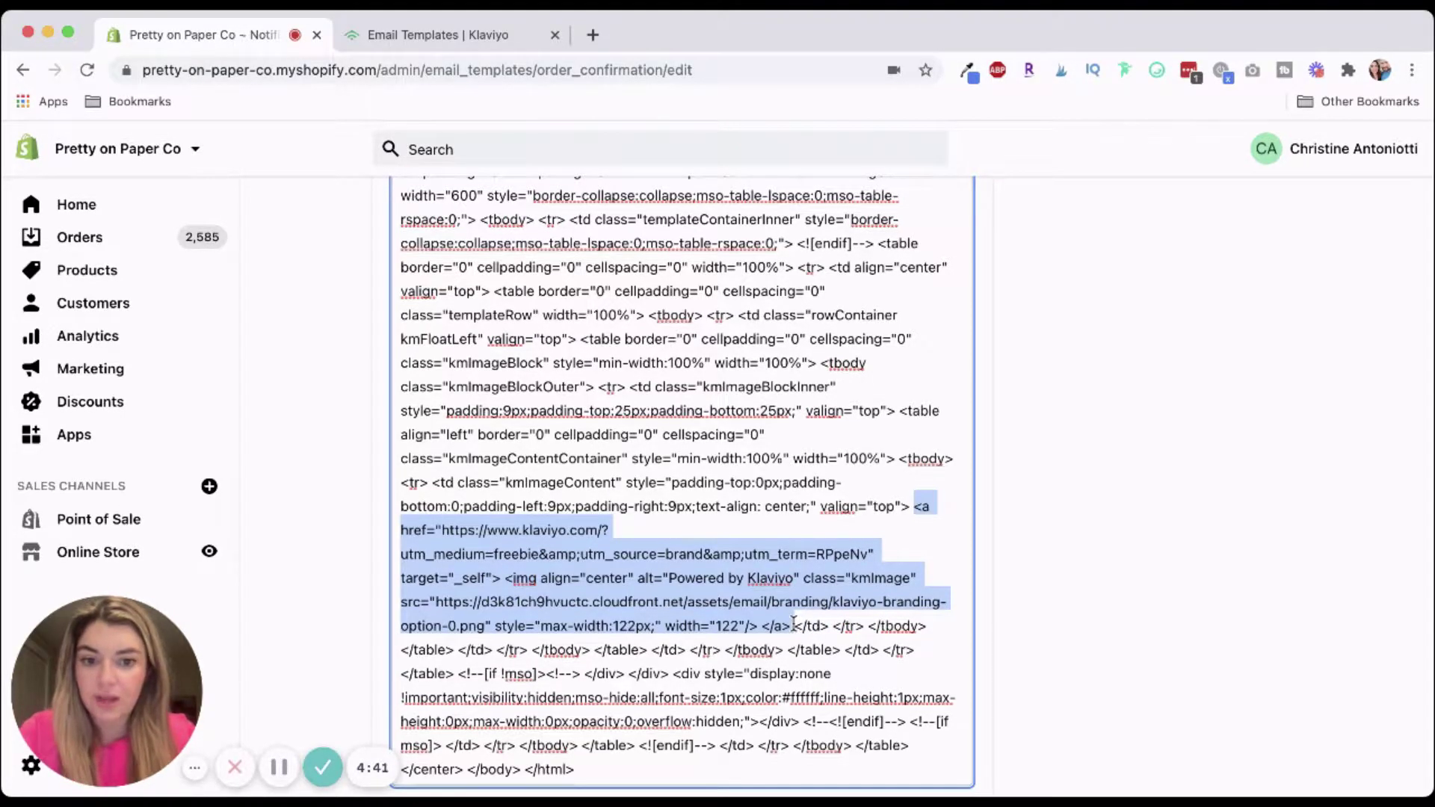
key("BackSpace")
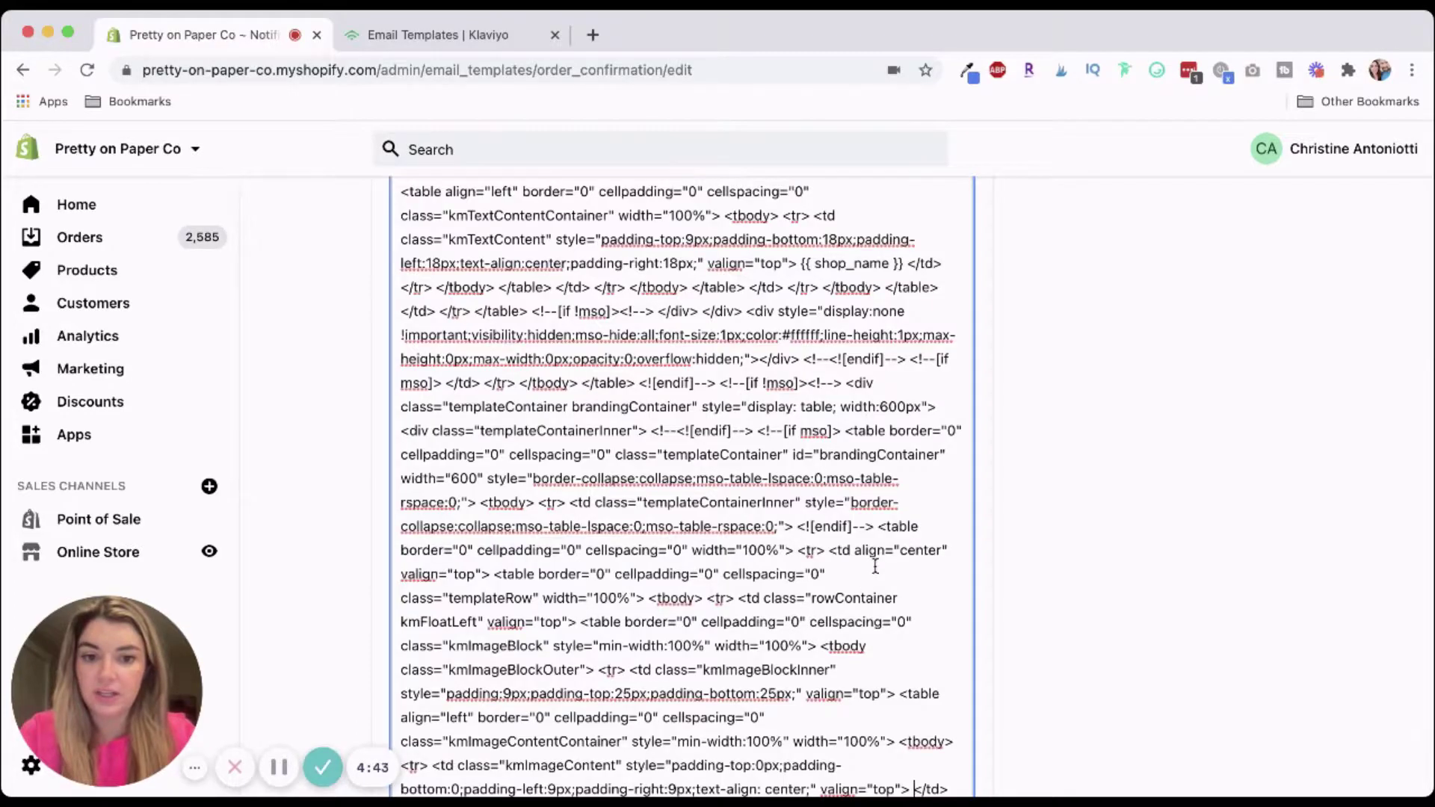
scroll(875, 566, "down", 3)
scroll(897, 448, "up", 20)
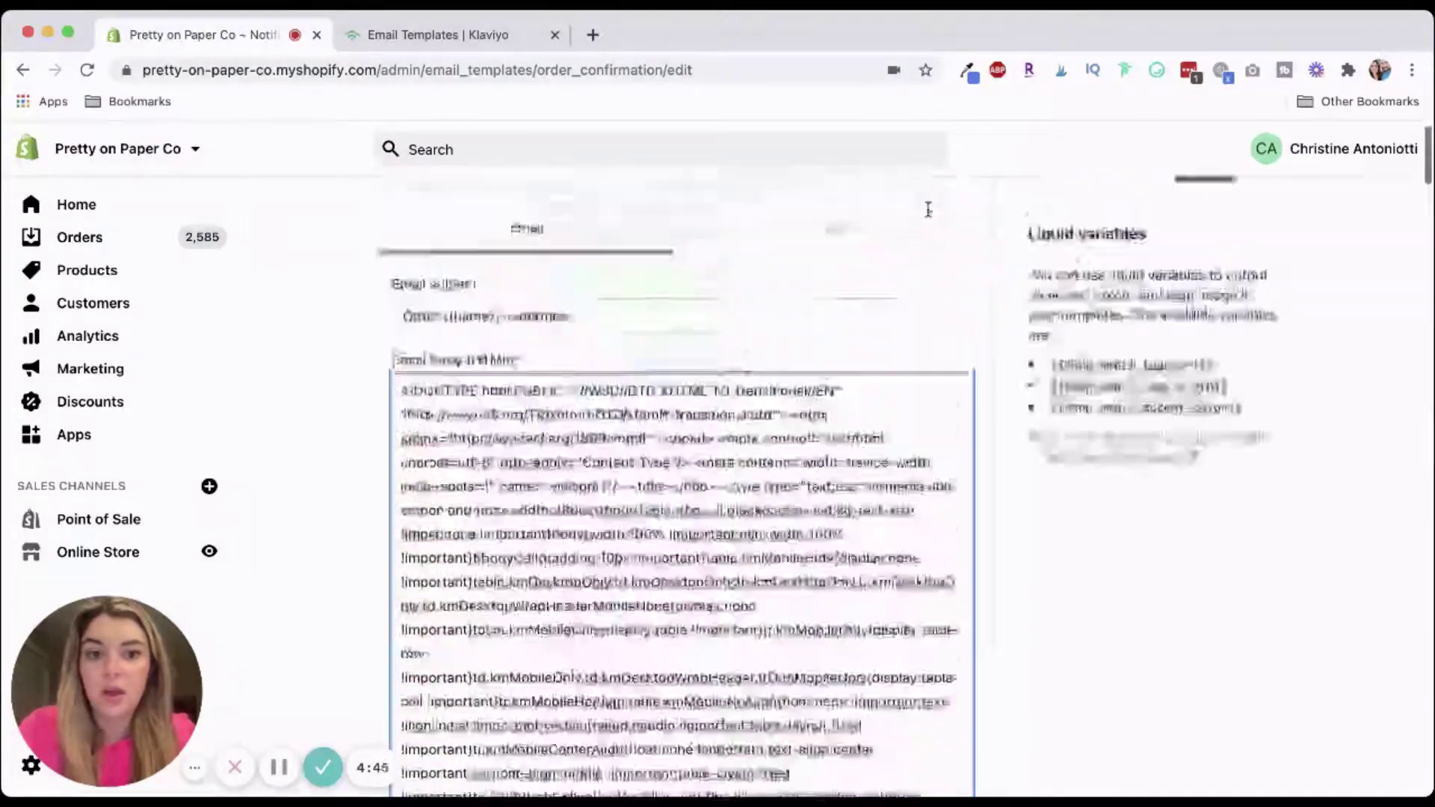
left_click(1101, 218)
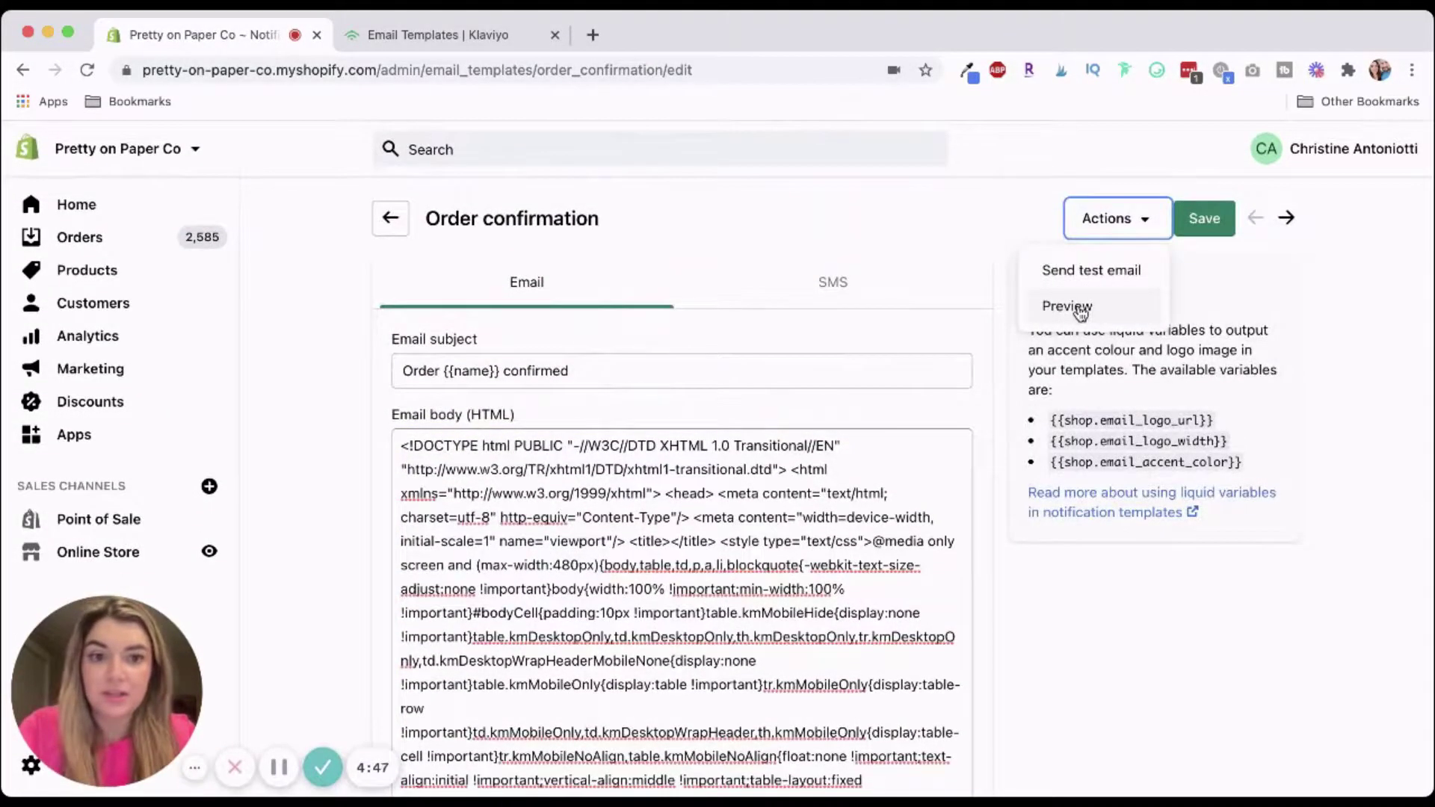
left_click(1076, 306)
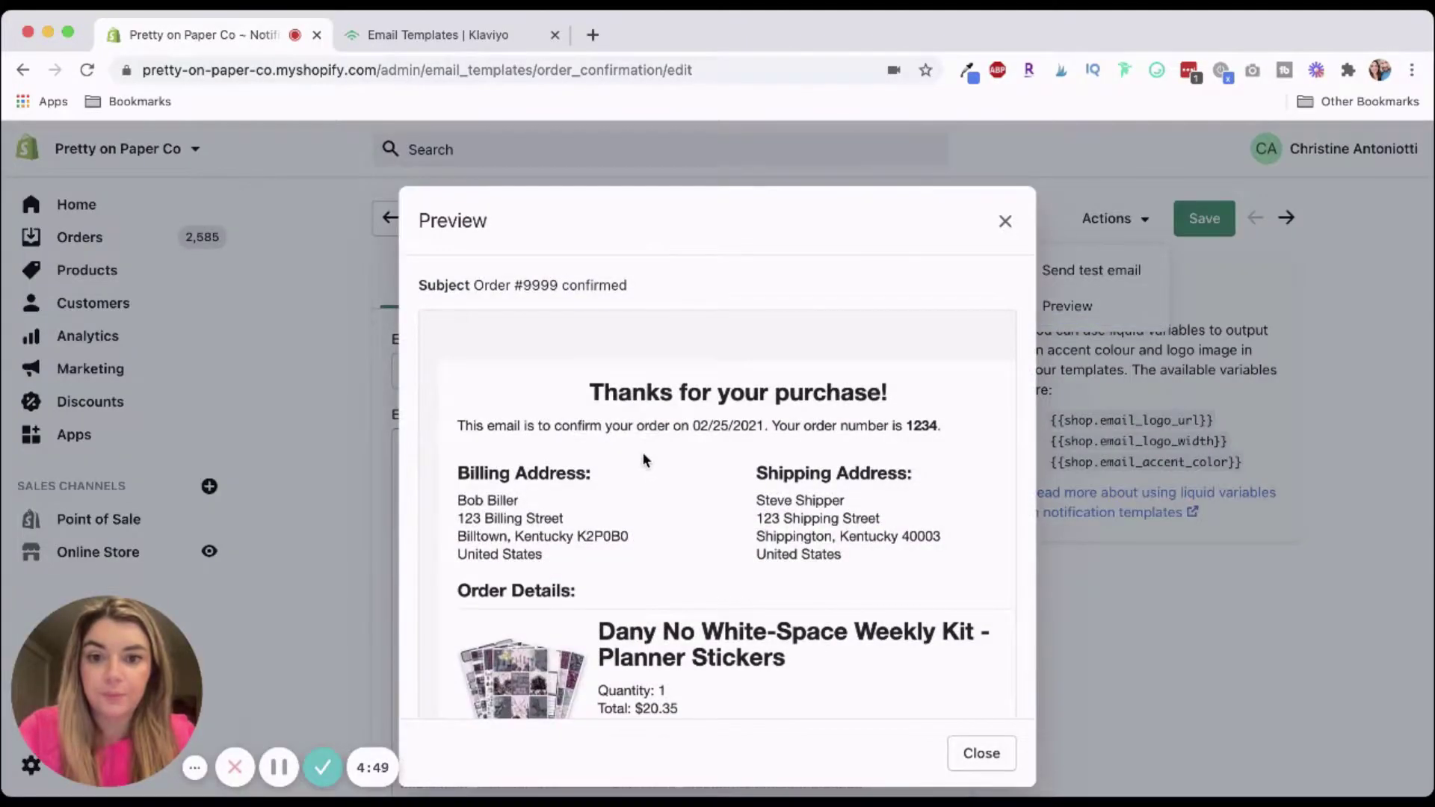
scroll(643, 454, "down", 10)
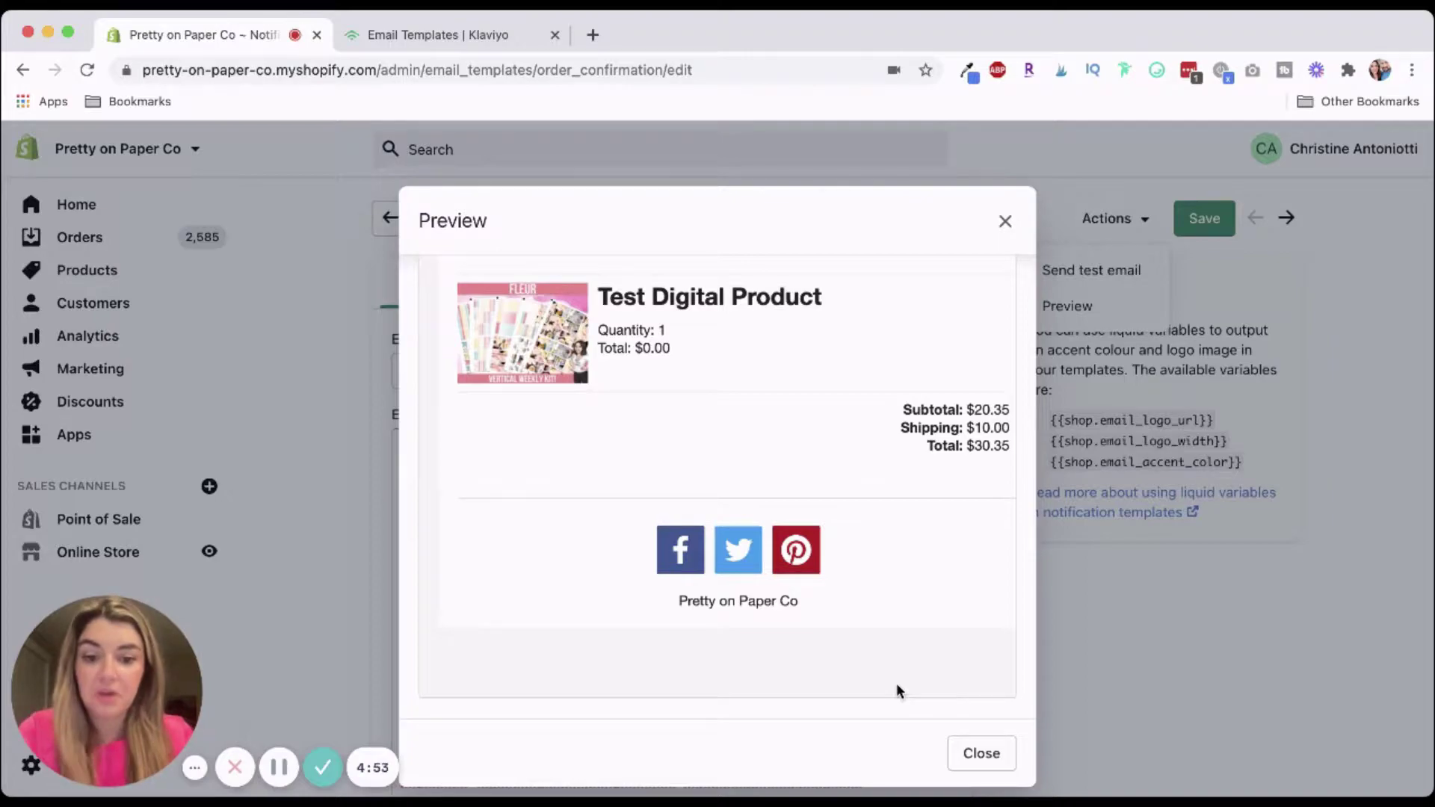
left_click(973, 747)
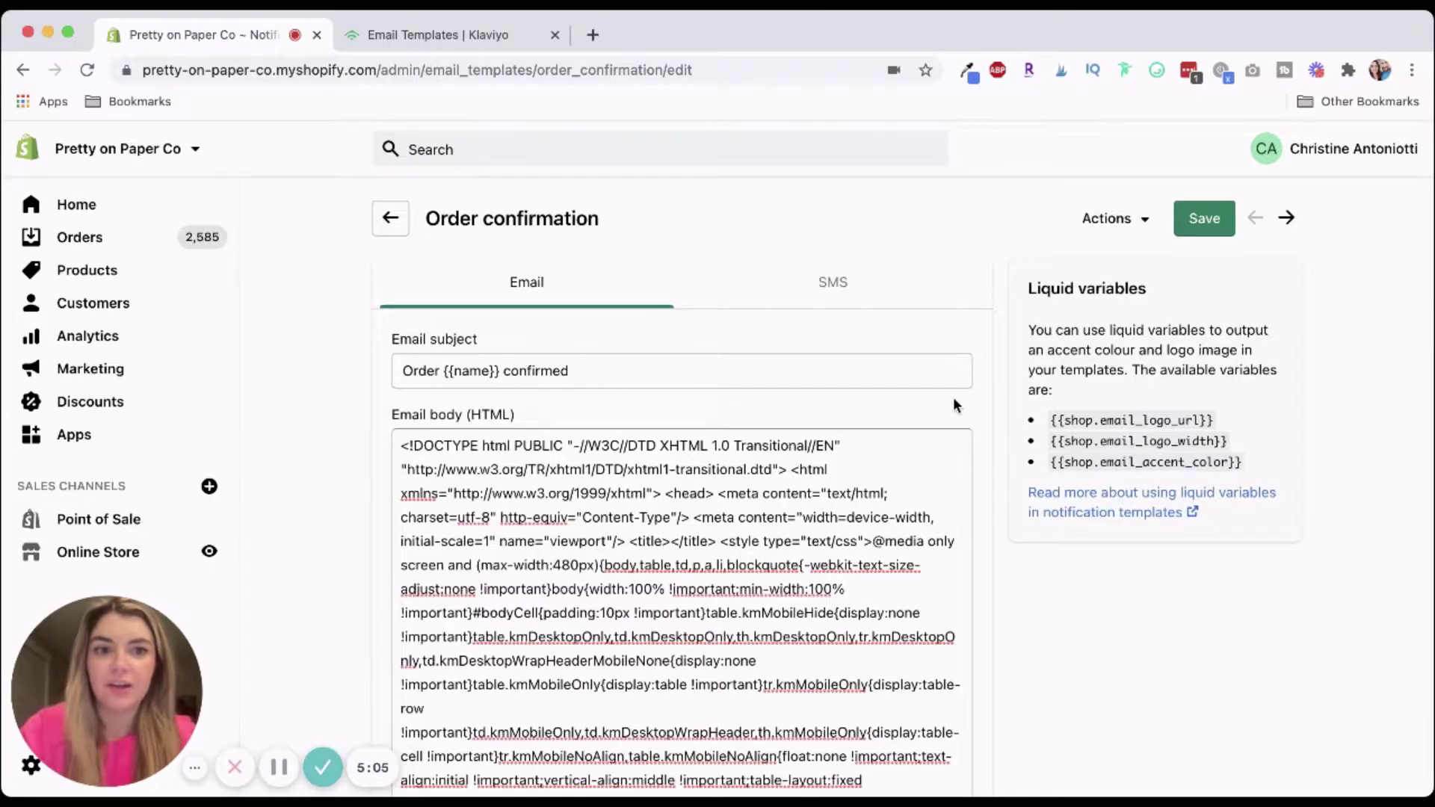
Show Klaviyo's Shopify Notification Templates gallery for a new email template
left_click(418, 35)
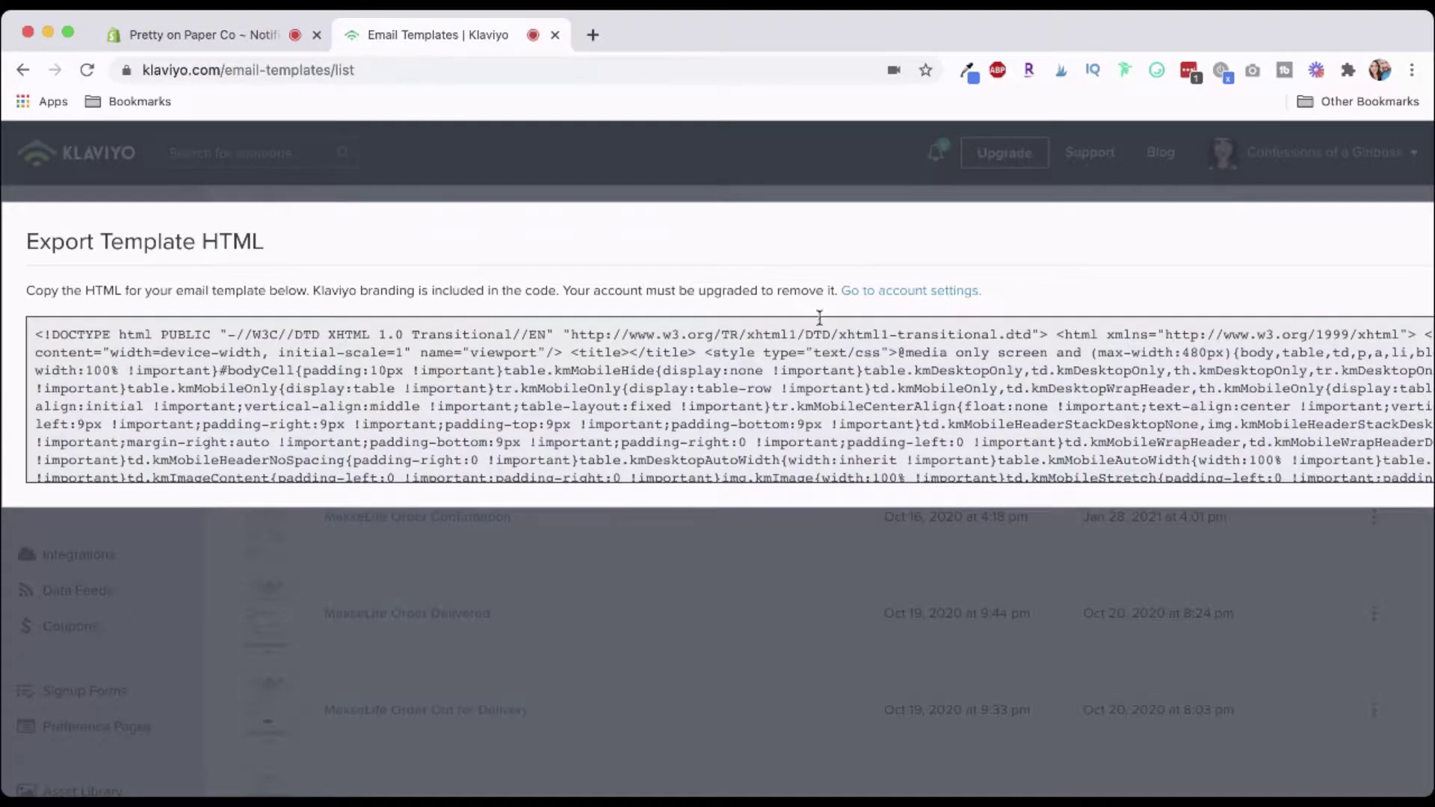
left_click(969, 133)
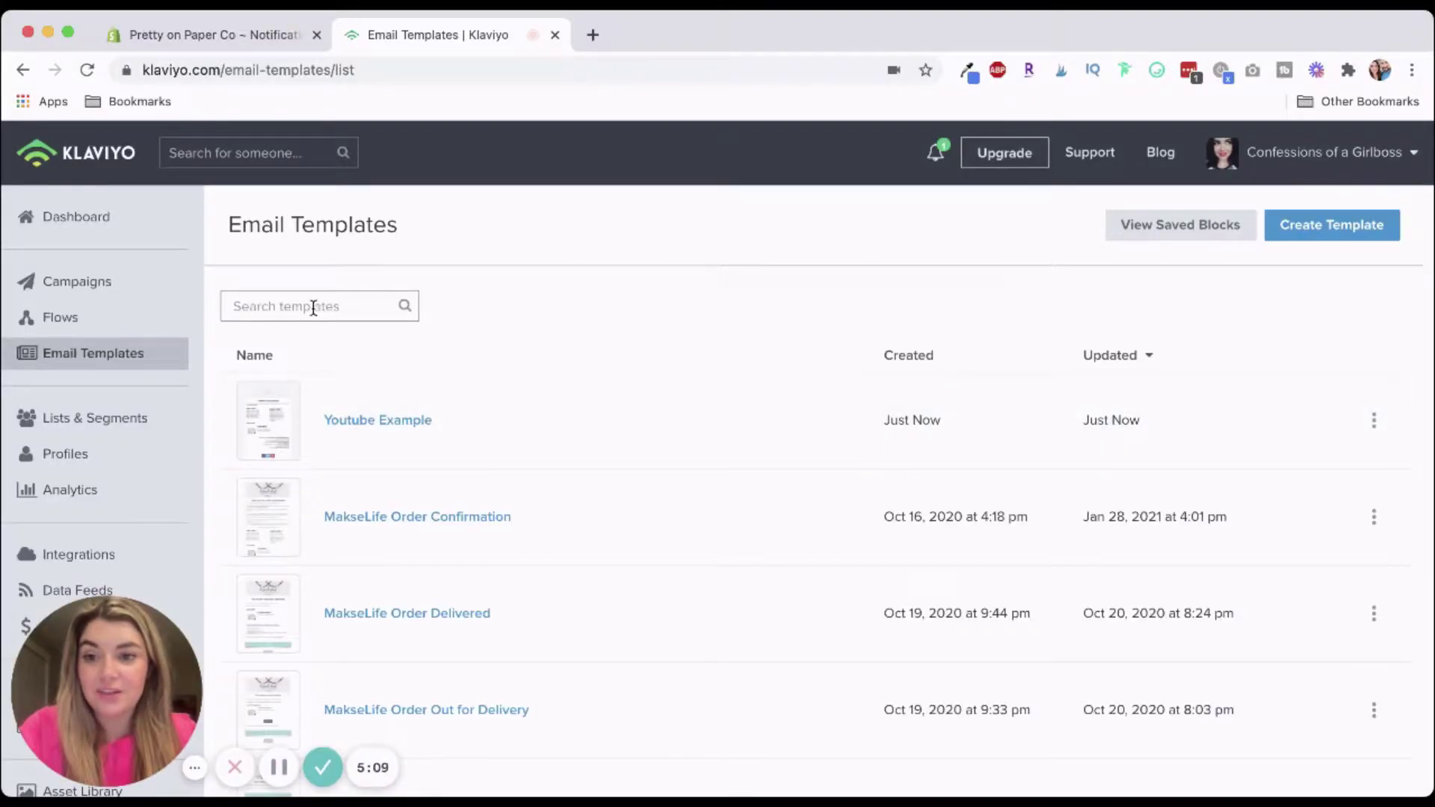
left_click(1304, 231)
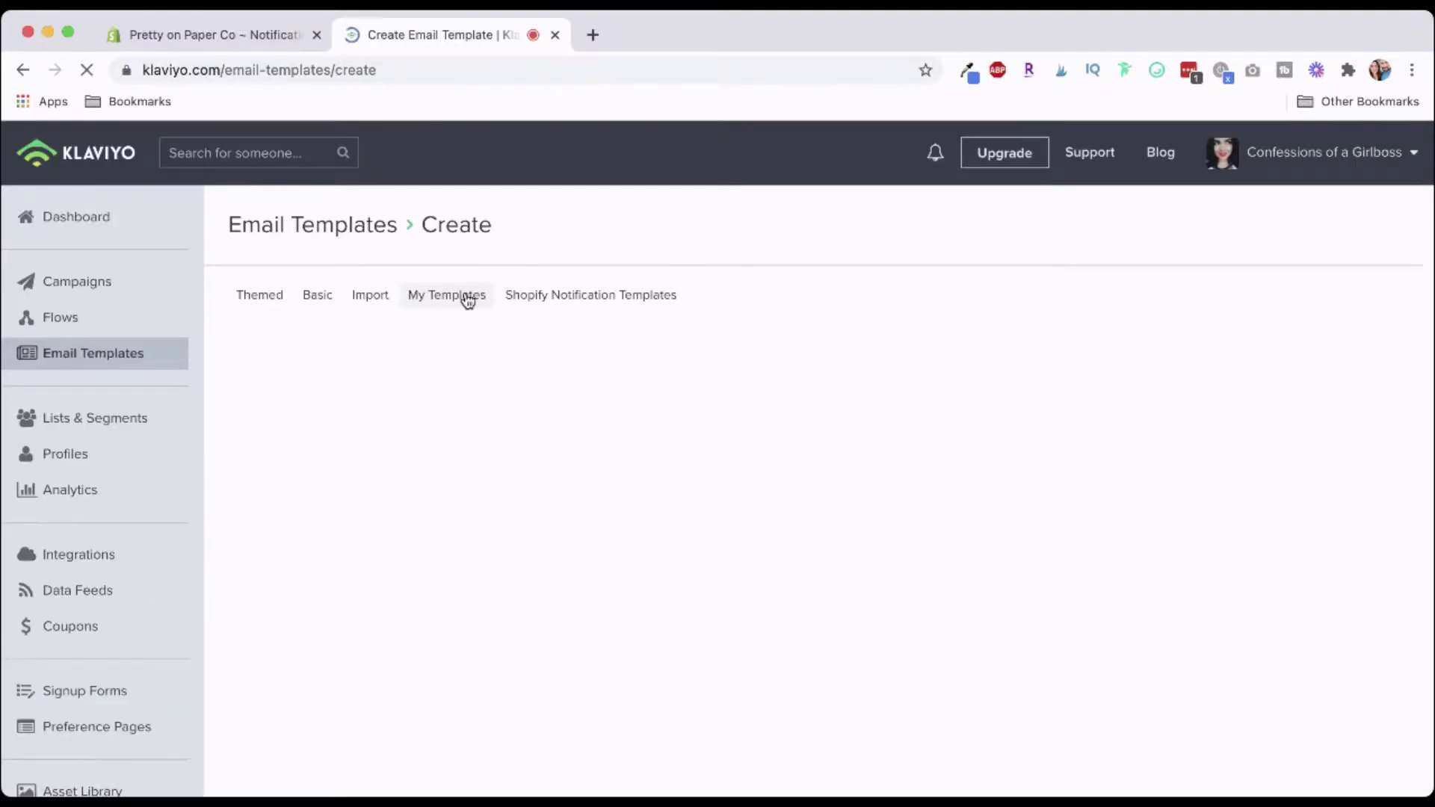
left_click(600, 296)
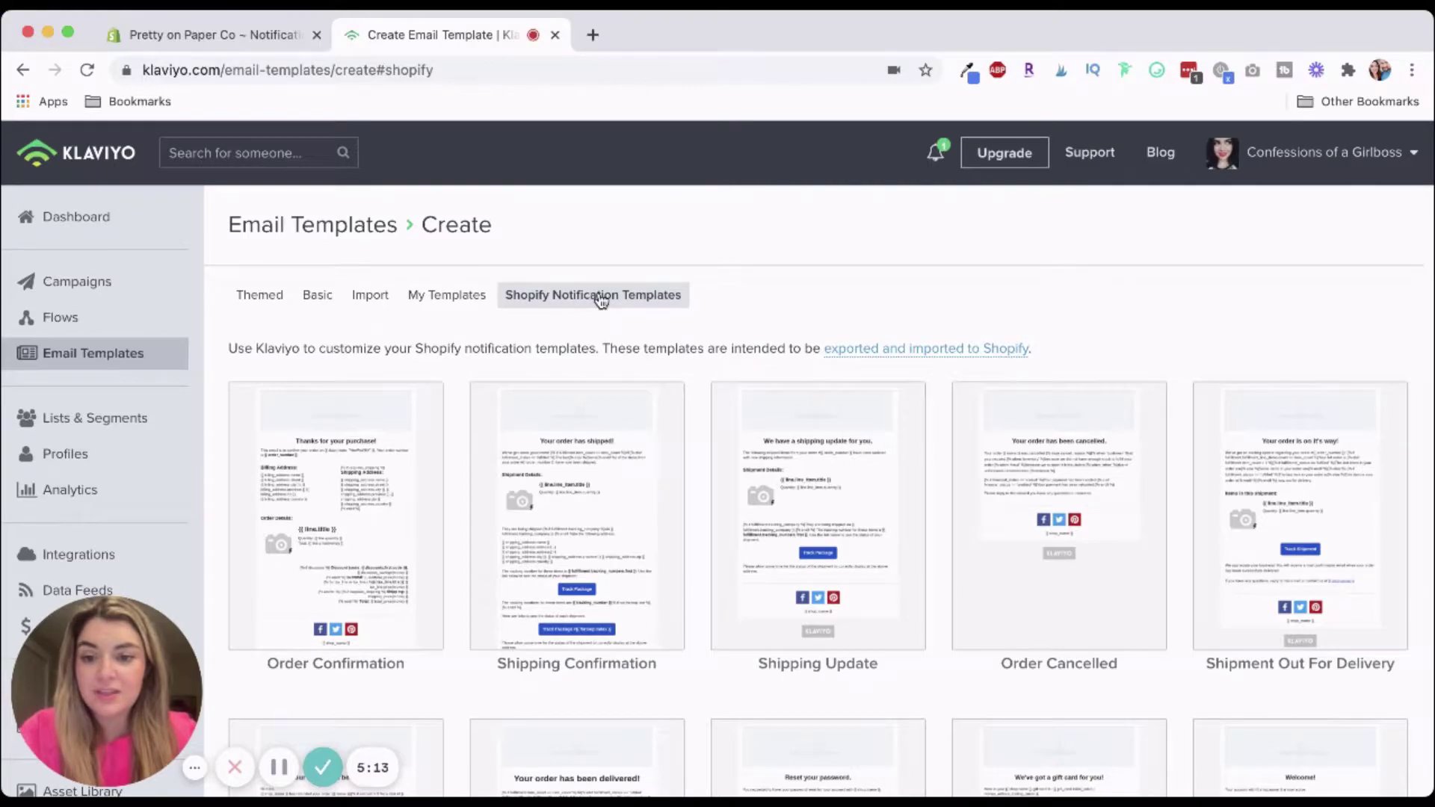
In Youtube Example, add a drop shadow under the header image and duplicate the address section
left_click(355, 463)
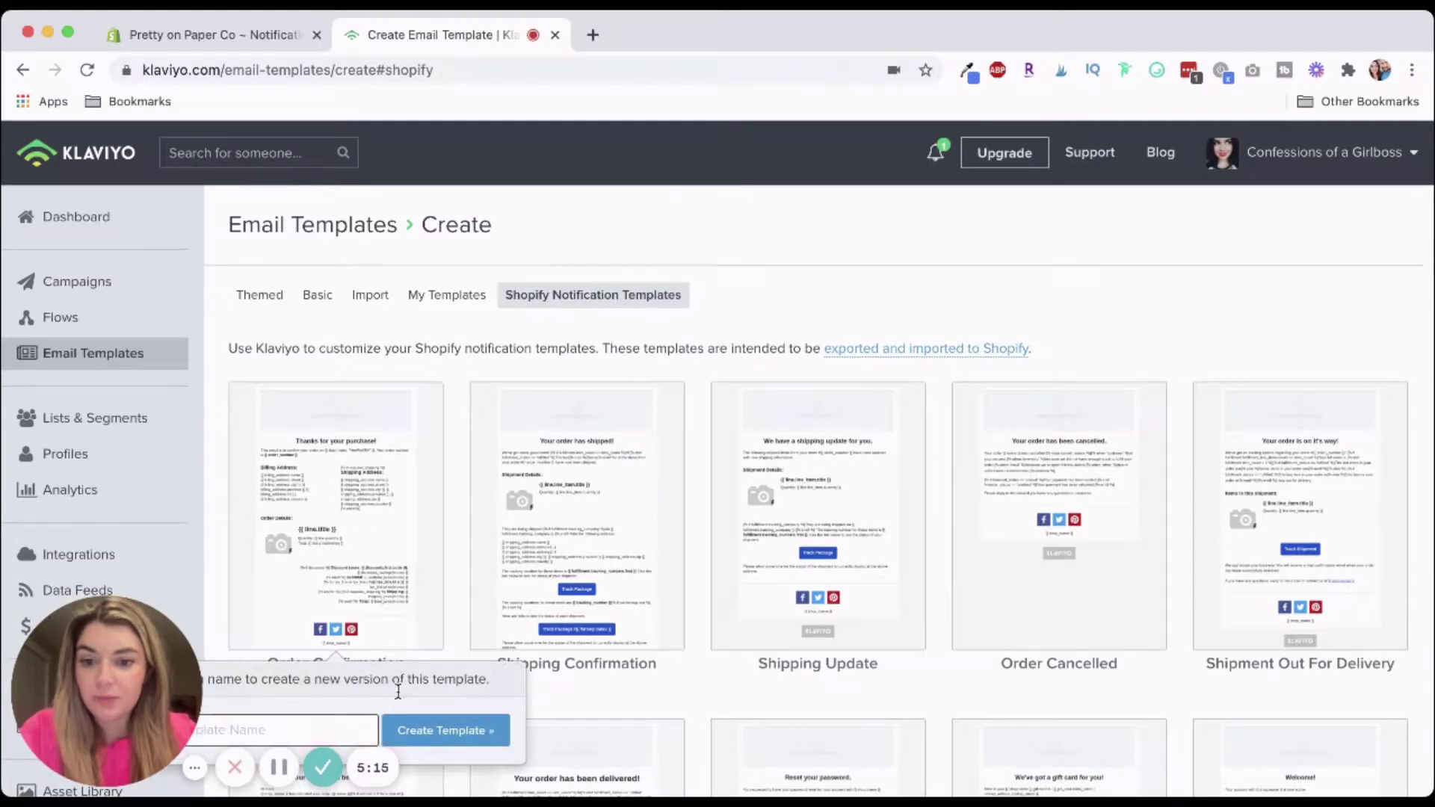
left_click(127, 357)
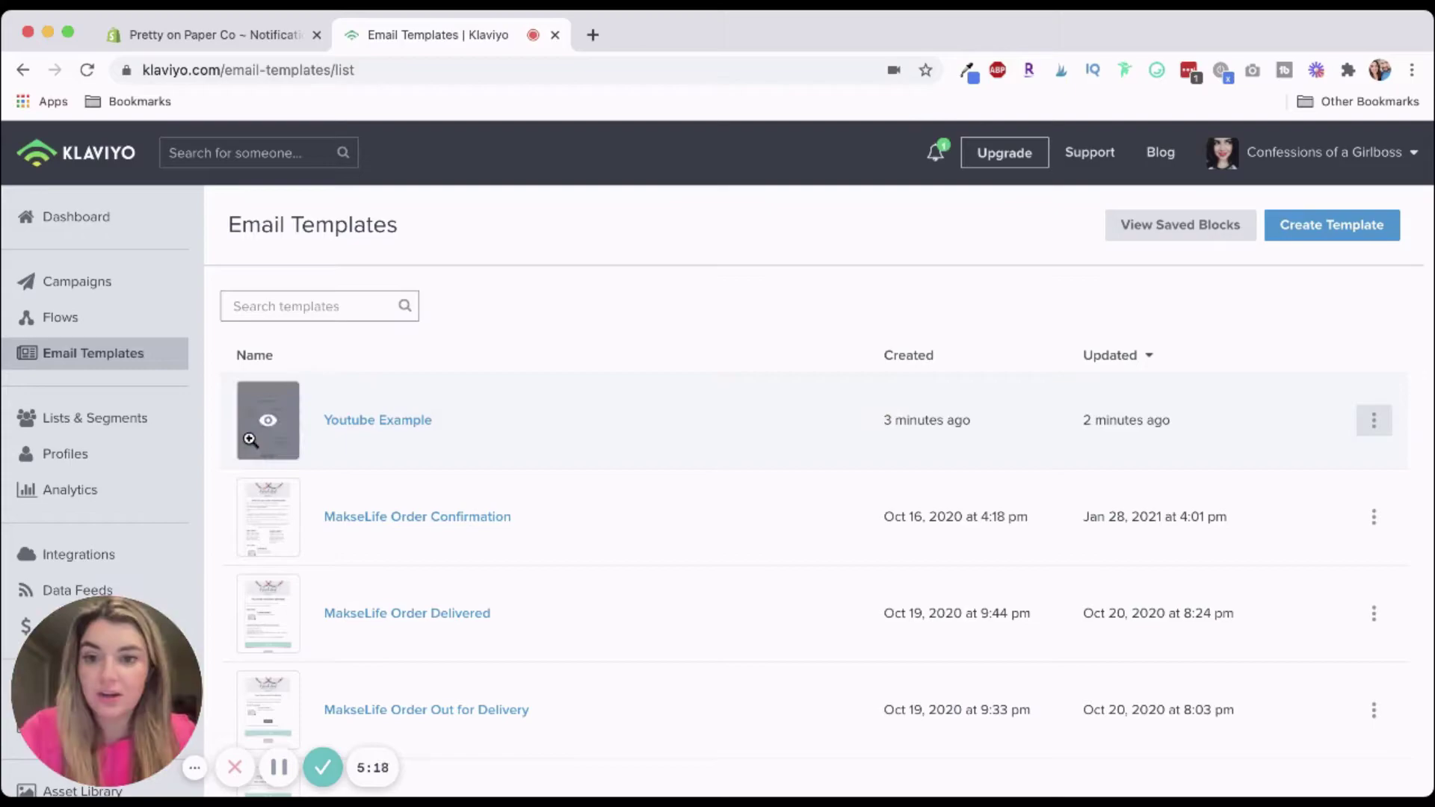
left_click(359, 423)
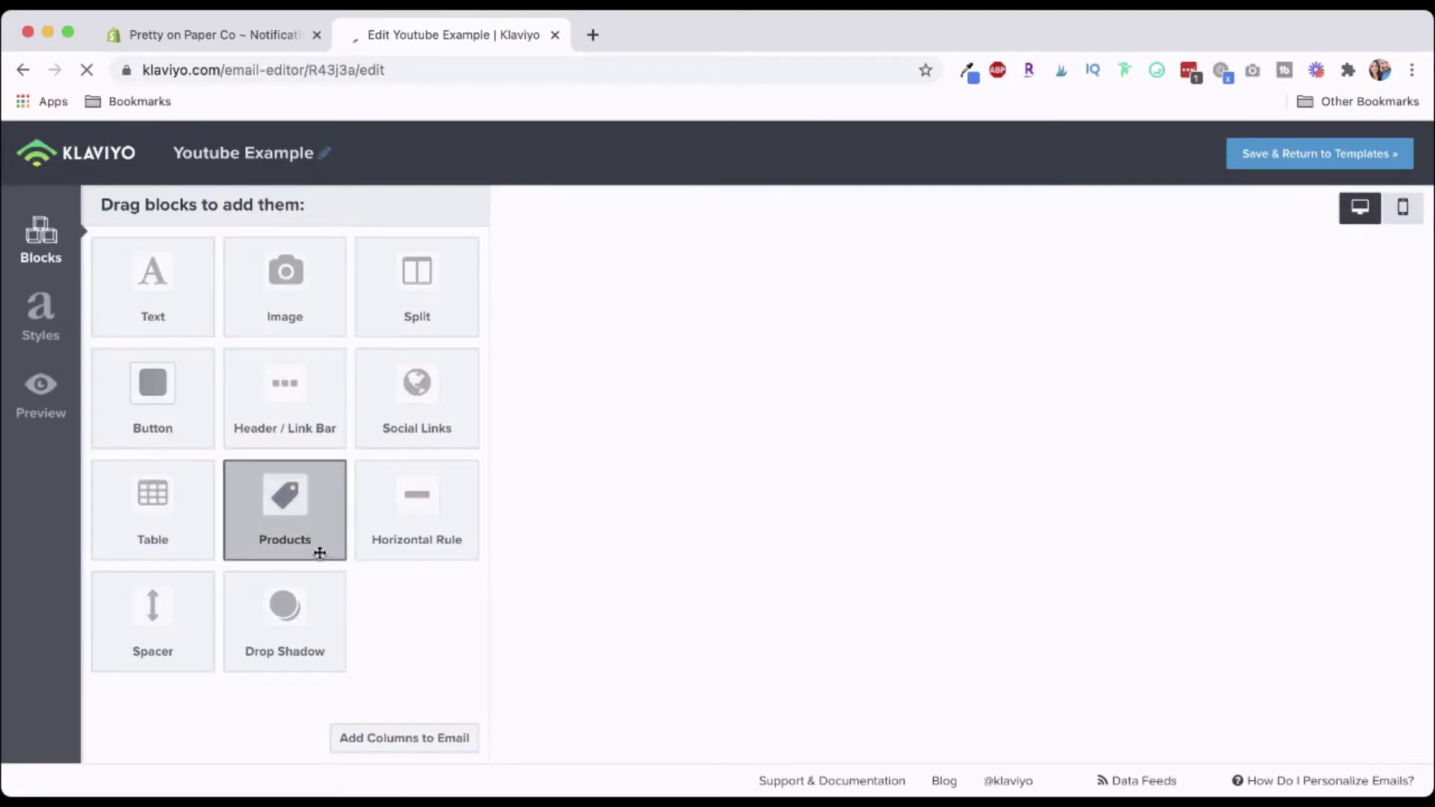
scroll(1034, 465, "down", 1)
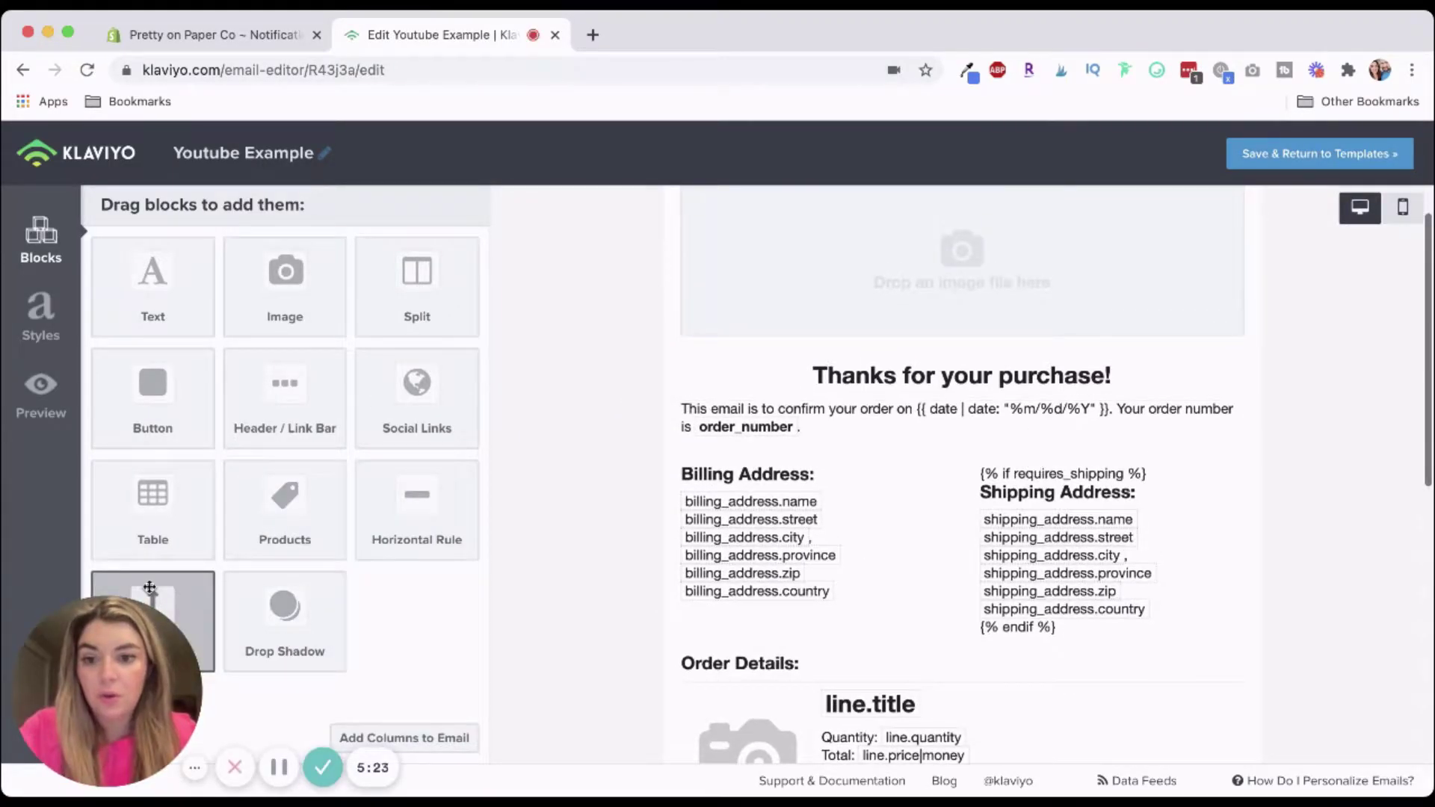
left_click_drag(286, 614, 850, 343)
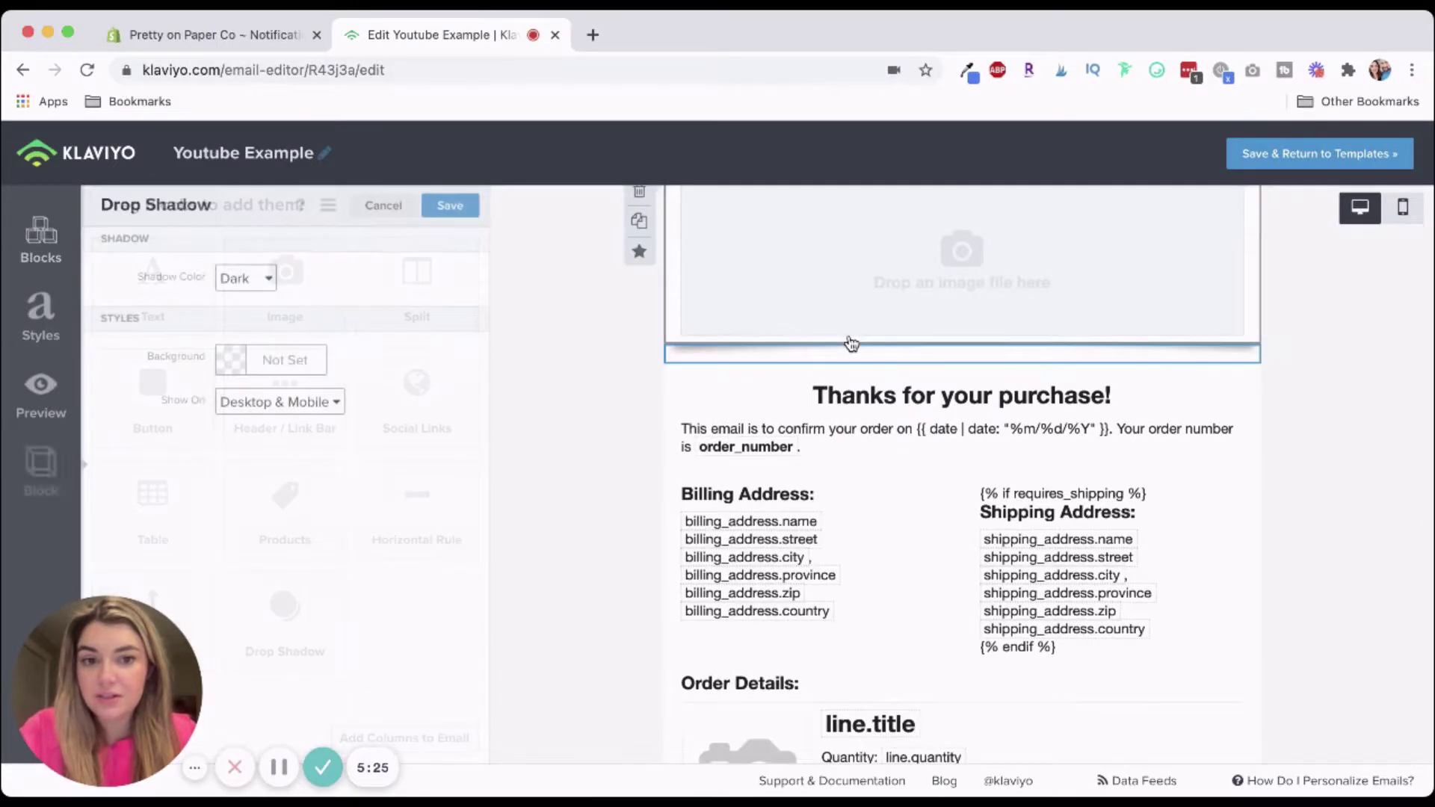
left_click(639, 520)
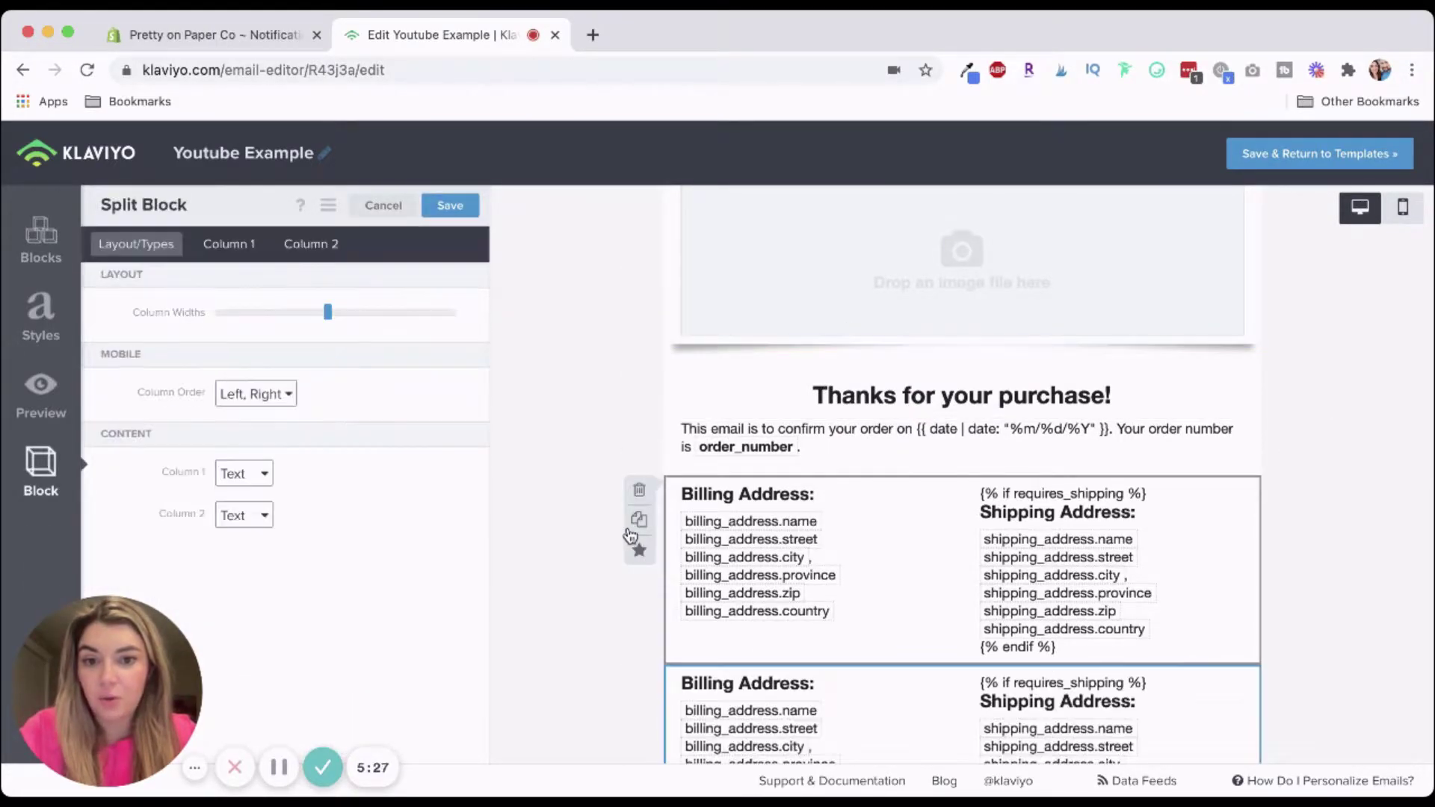
scroll(813, 343, "up", 1)
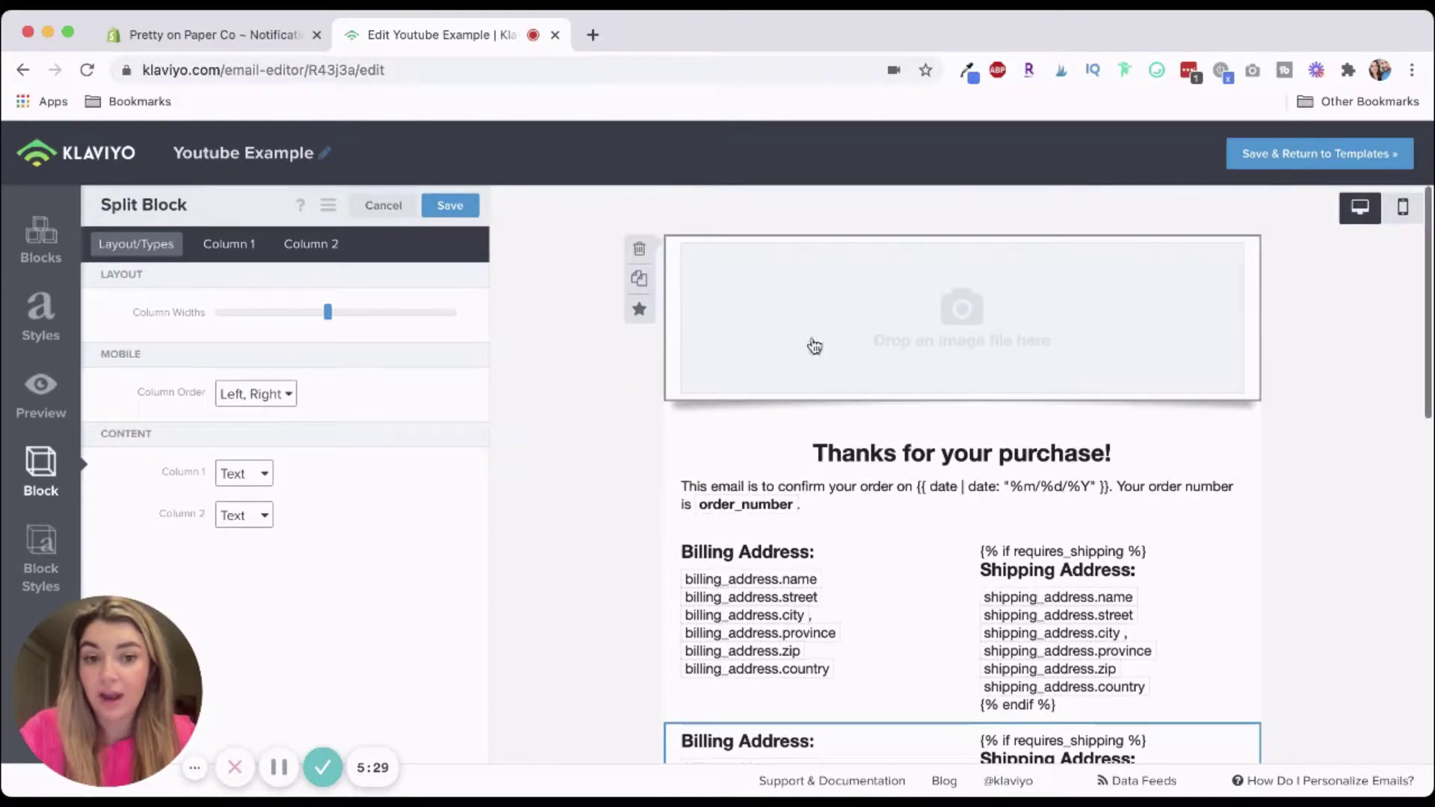
left_click(449, 207)
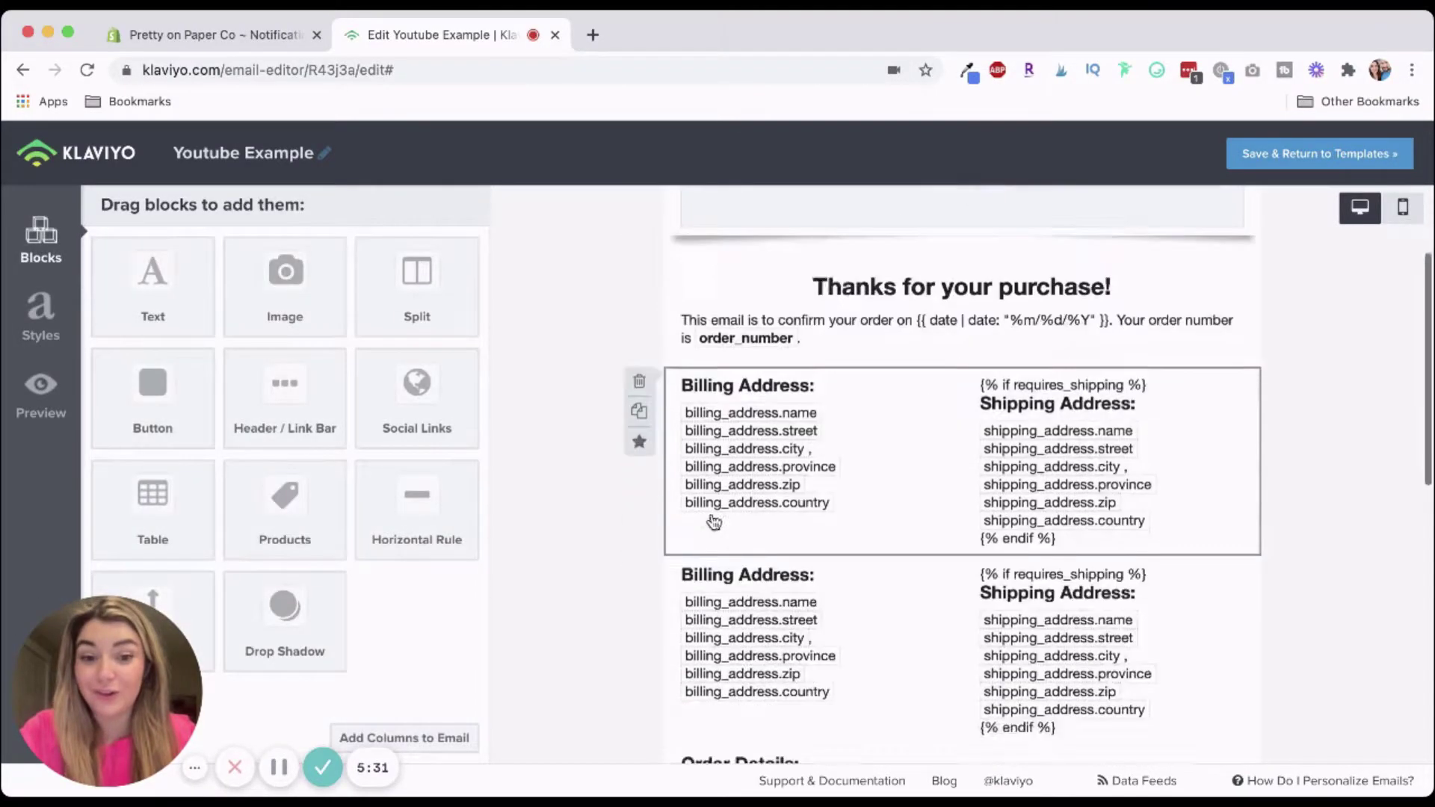
Add a drop shadow above the social icons, adjust the shop_name text, and save the template
scroll(711, 520, "down", 10)
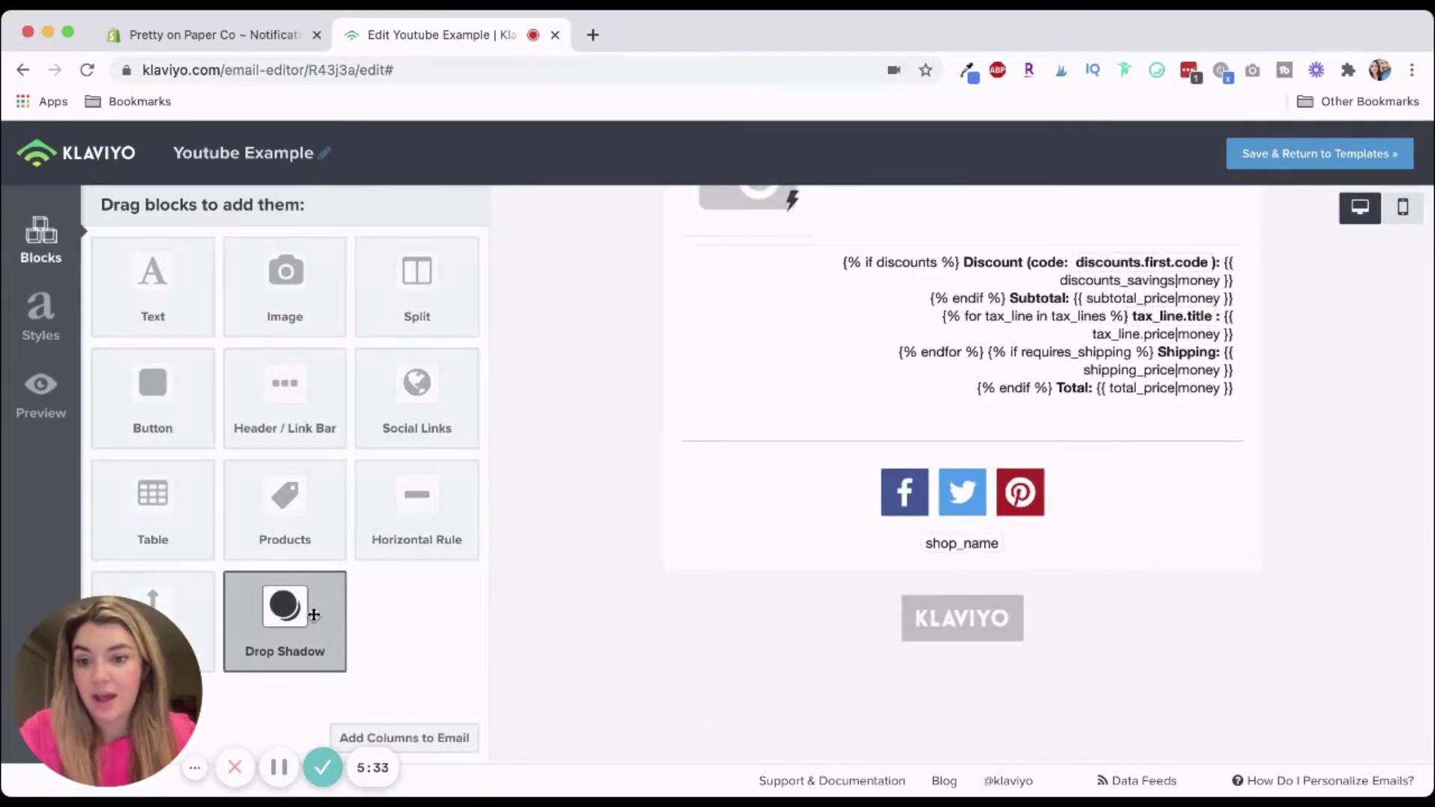
left_click_drag(285, 621, 757, 452)
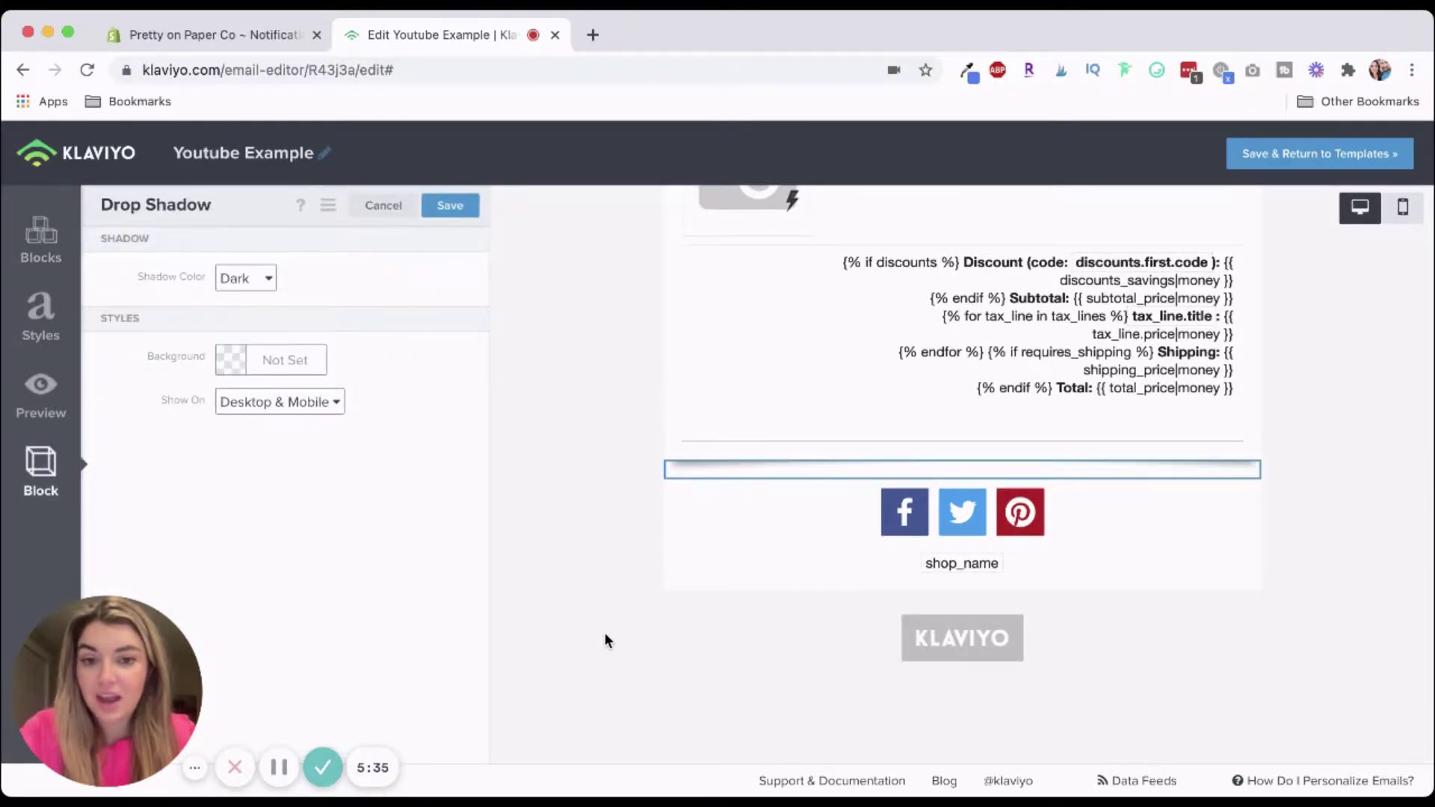
left_click(710, 562)
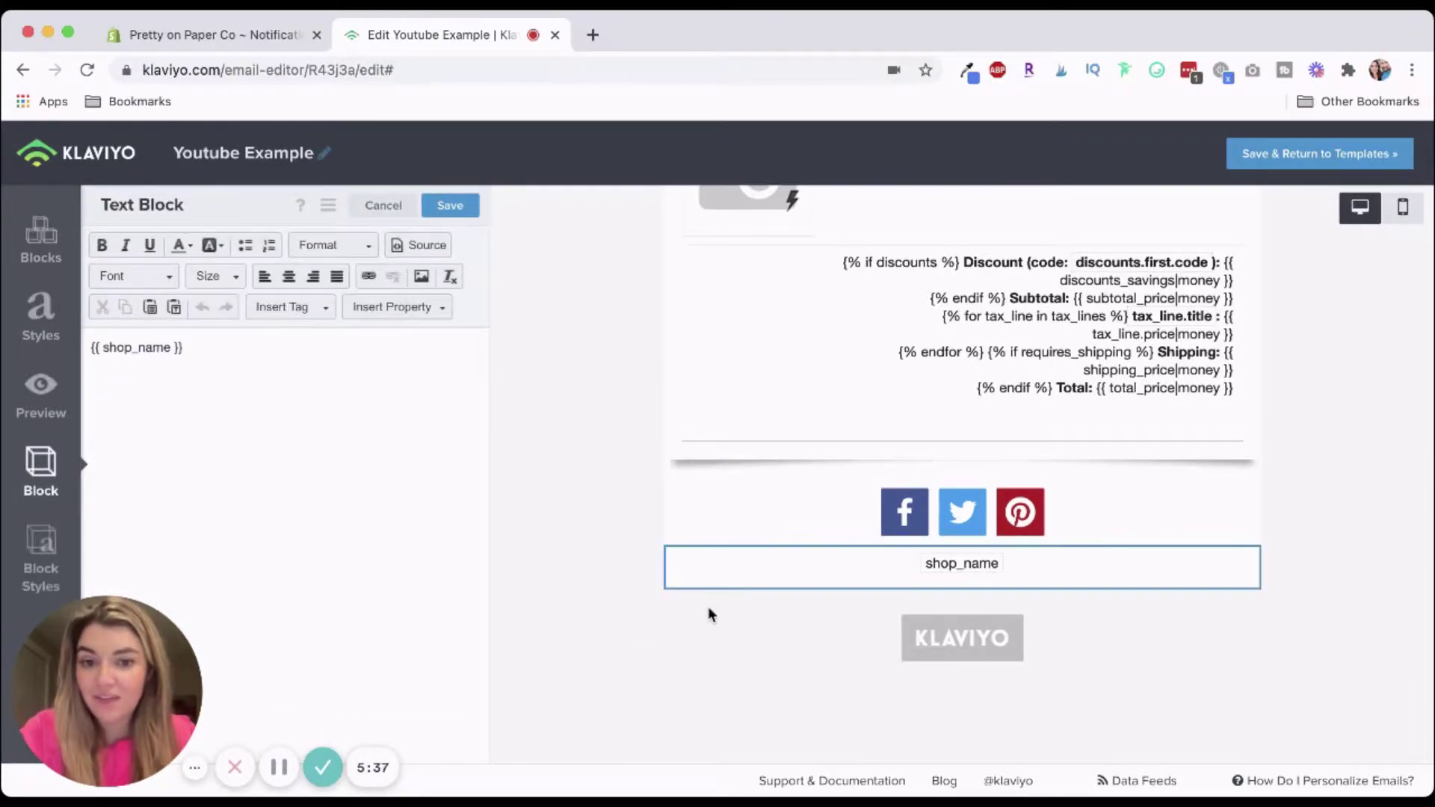
scroll(832, 635, "up", 3)
scroll(835, 574, "up", 5)
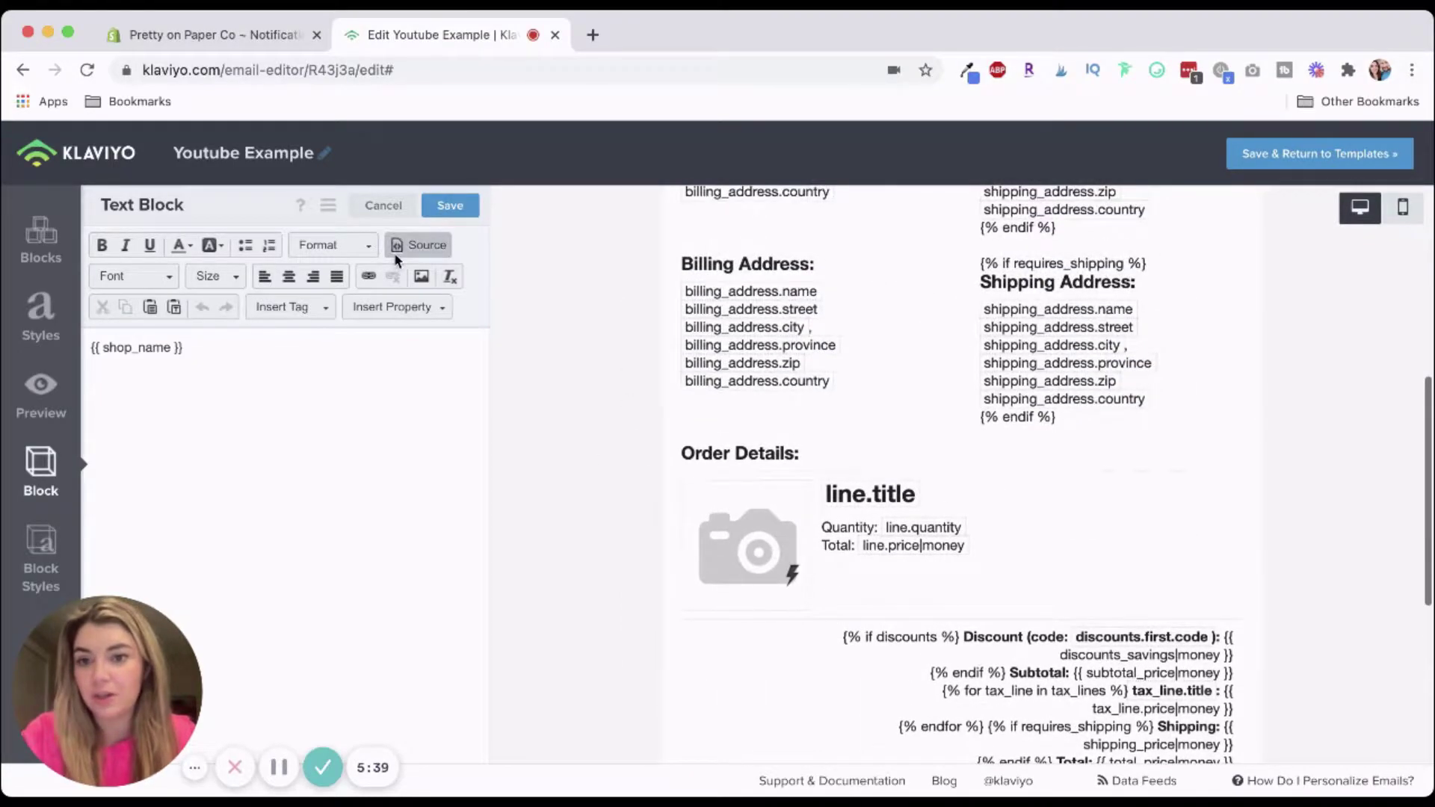
left_click(384, 205)
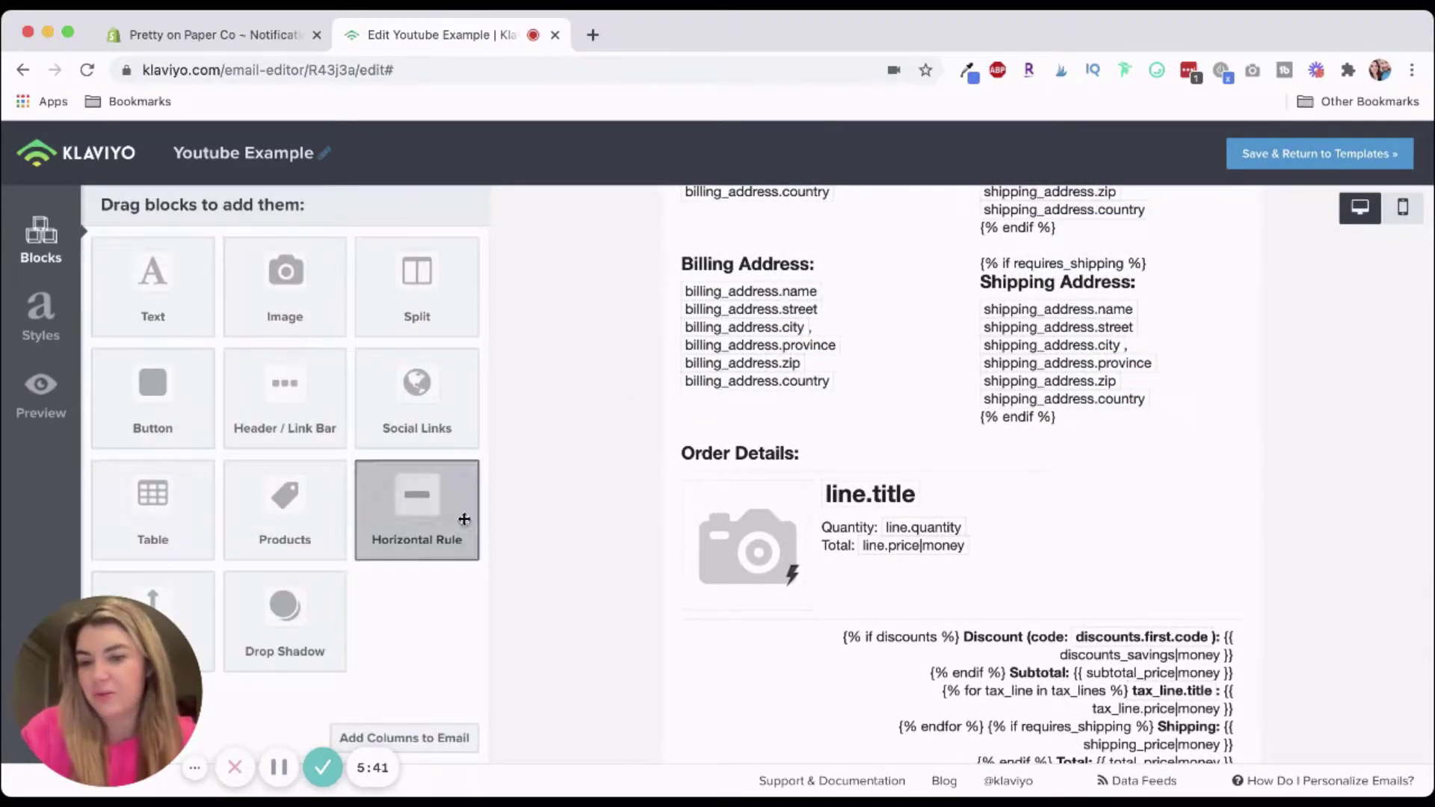
left_click(1263, 166)
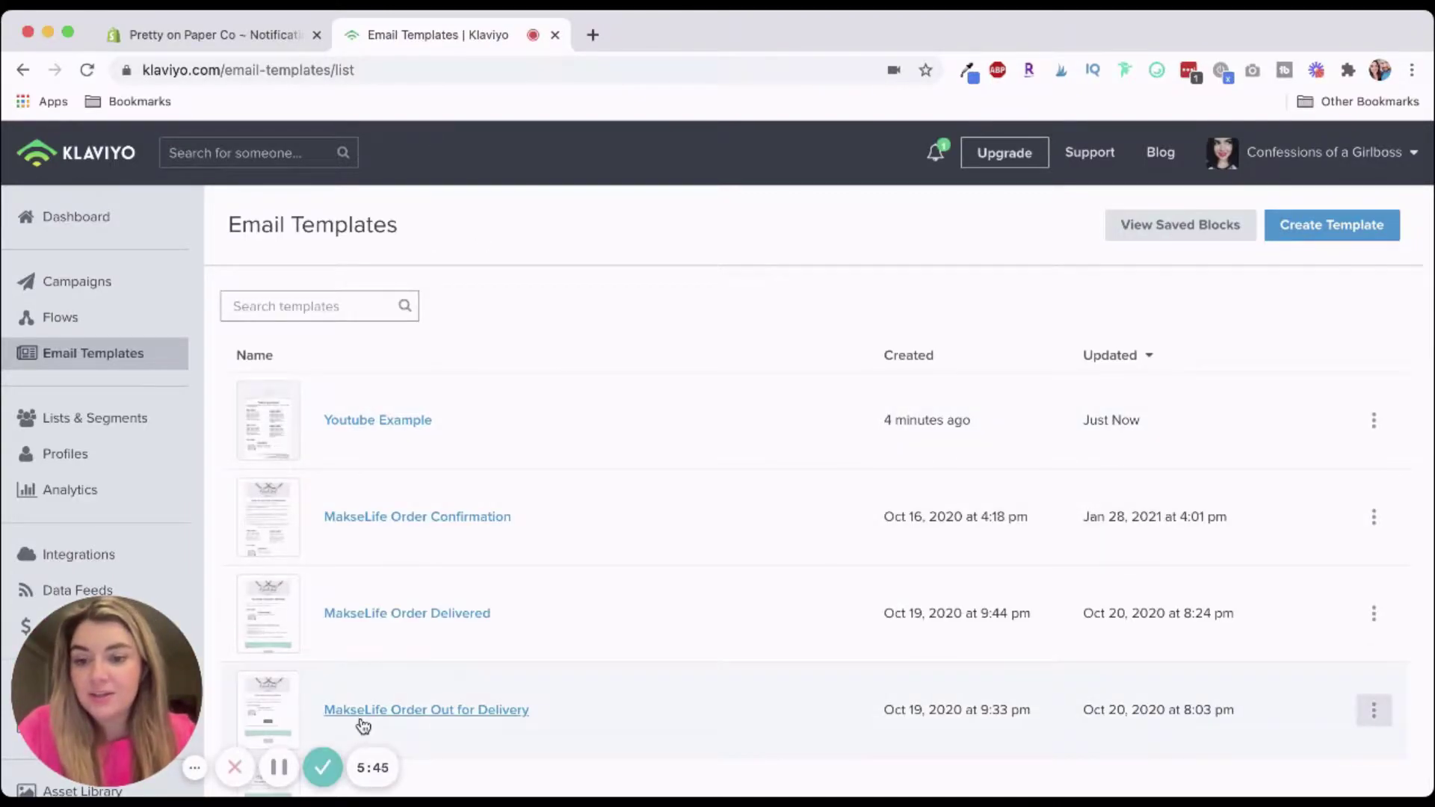
Exit Shopify's order confirmation editor without saving, back to the Notifications list
left_click(231, 37)
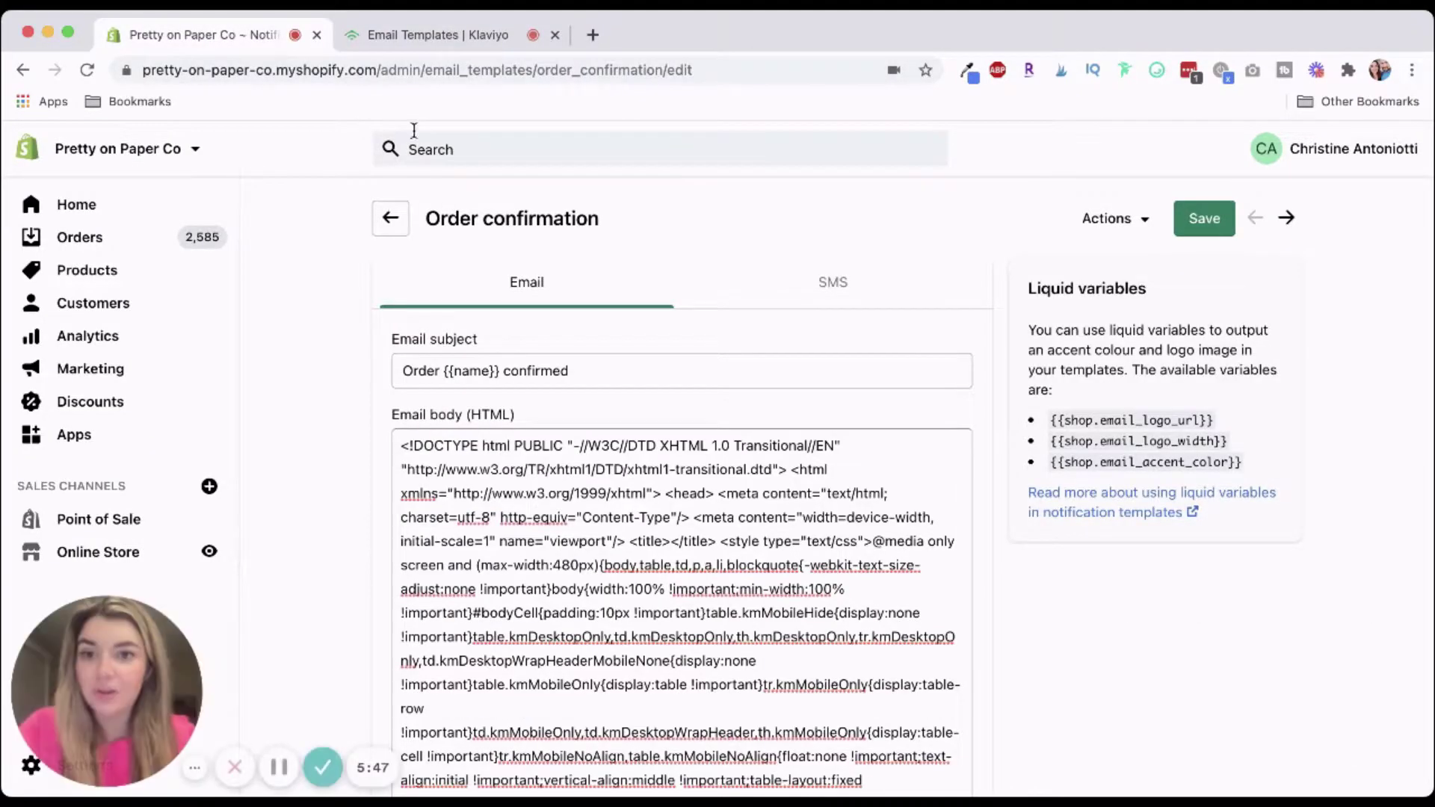
left_click(390, 218)
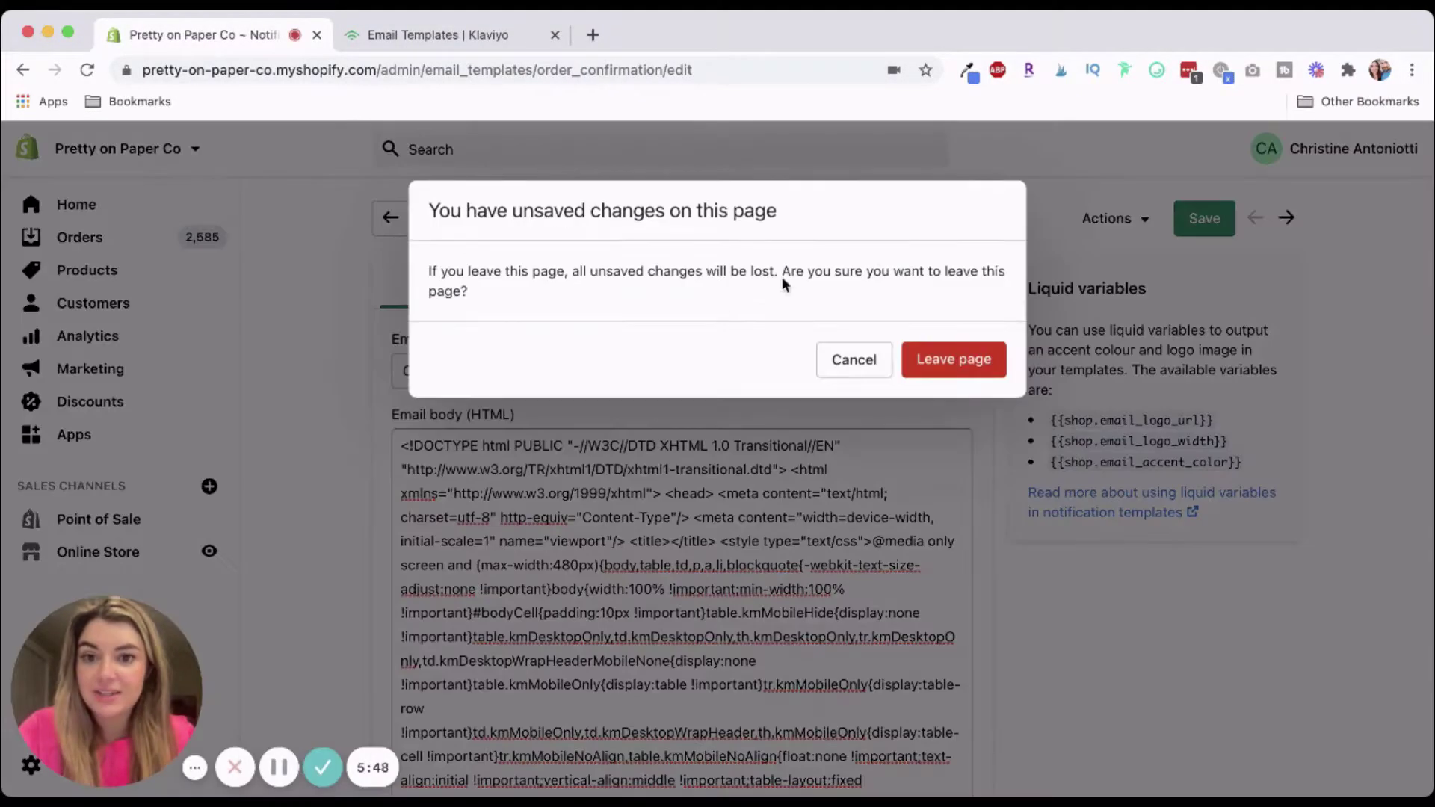
left_click(953, 363)
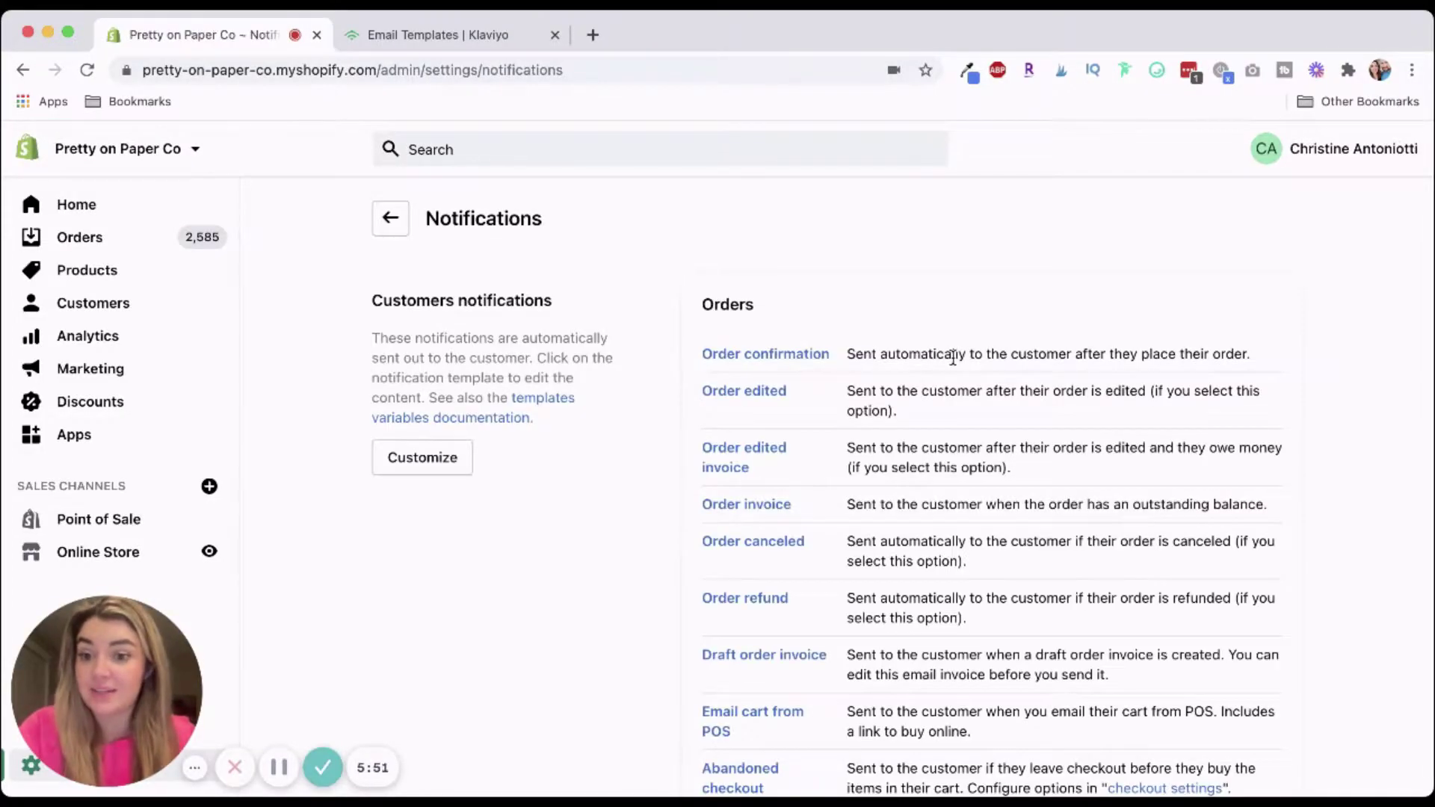
scroll(623, 536, "down", 1)
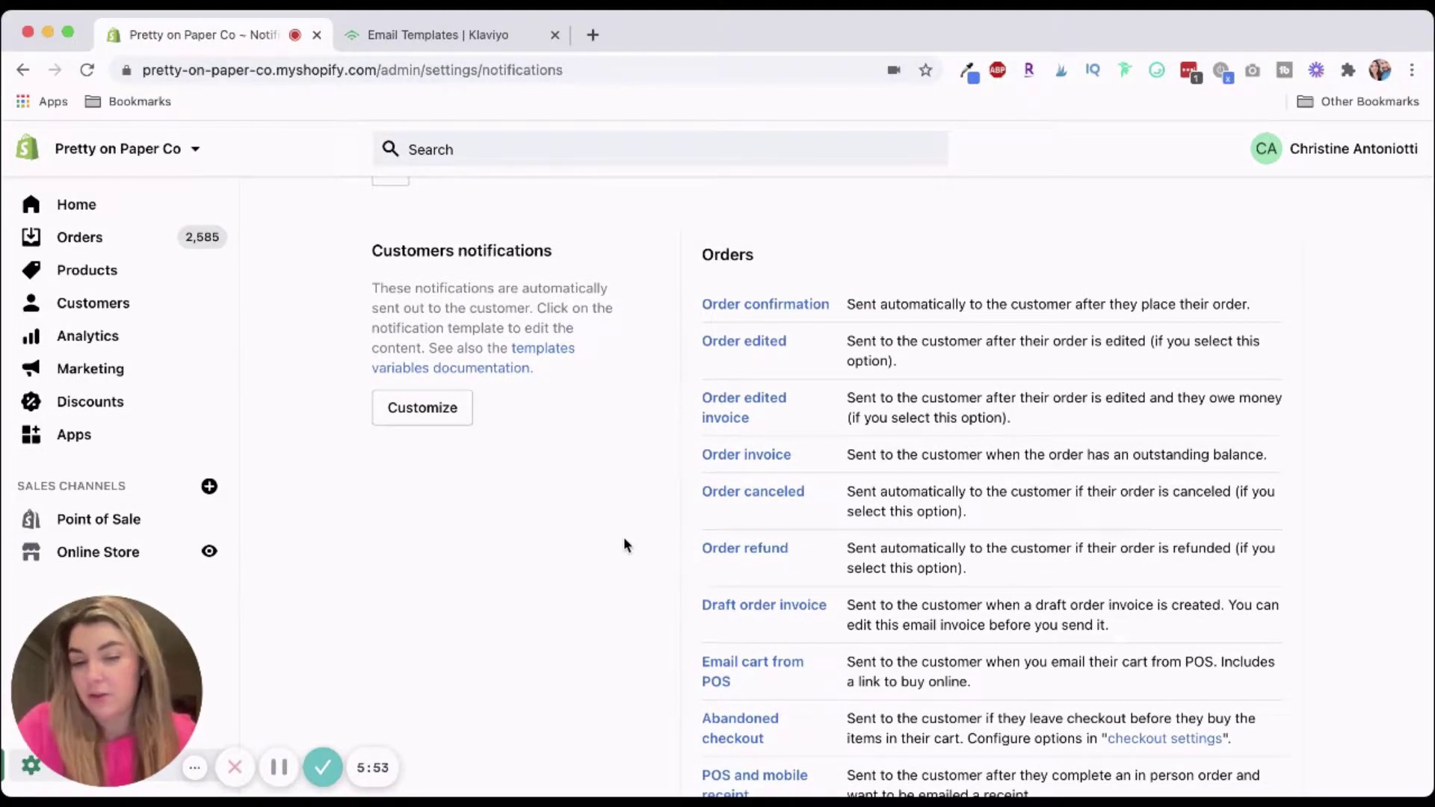
scroll(624, 543, "down", 1)
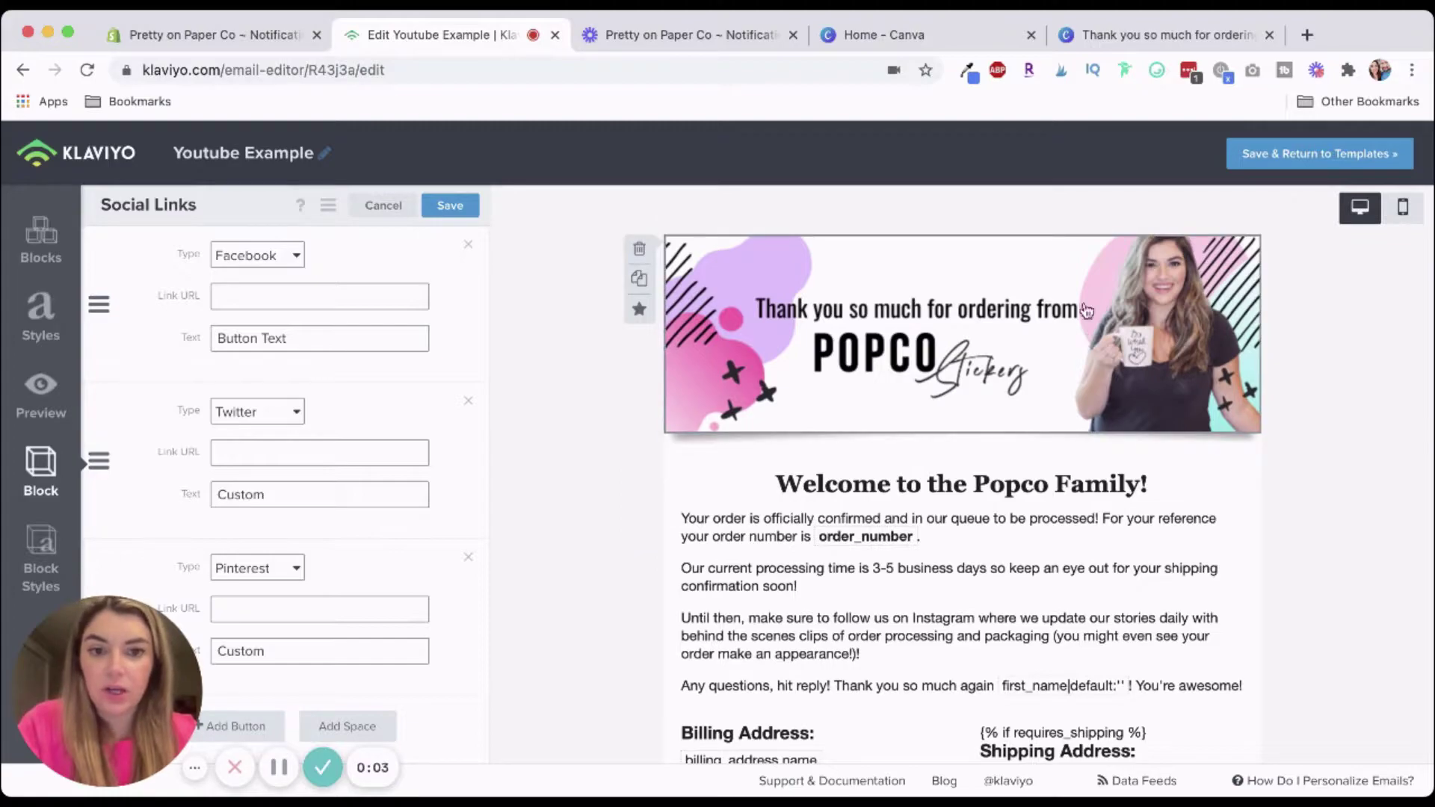
Move from the Canva thank-you banner design back to the Klaviyo Youtube Example editor
left_click_drag(1115, 38, 710, 33)
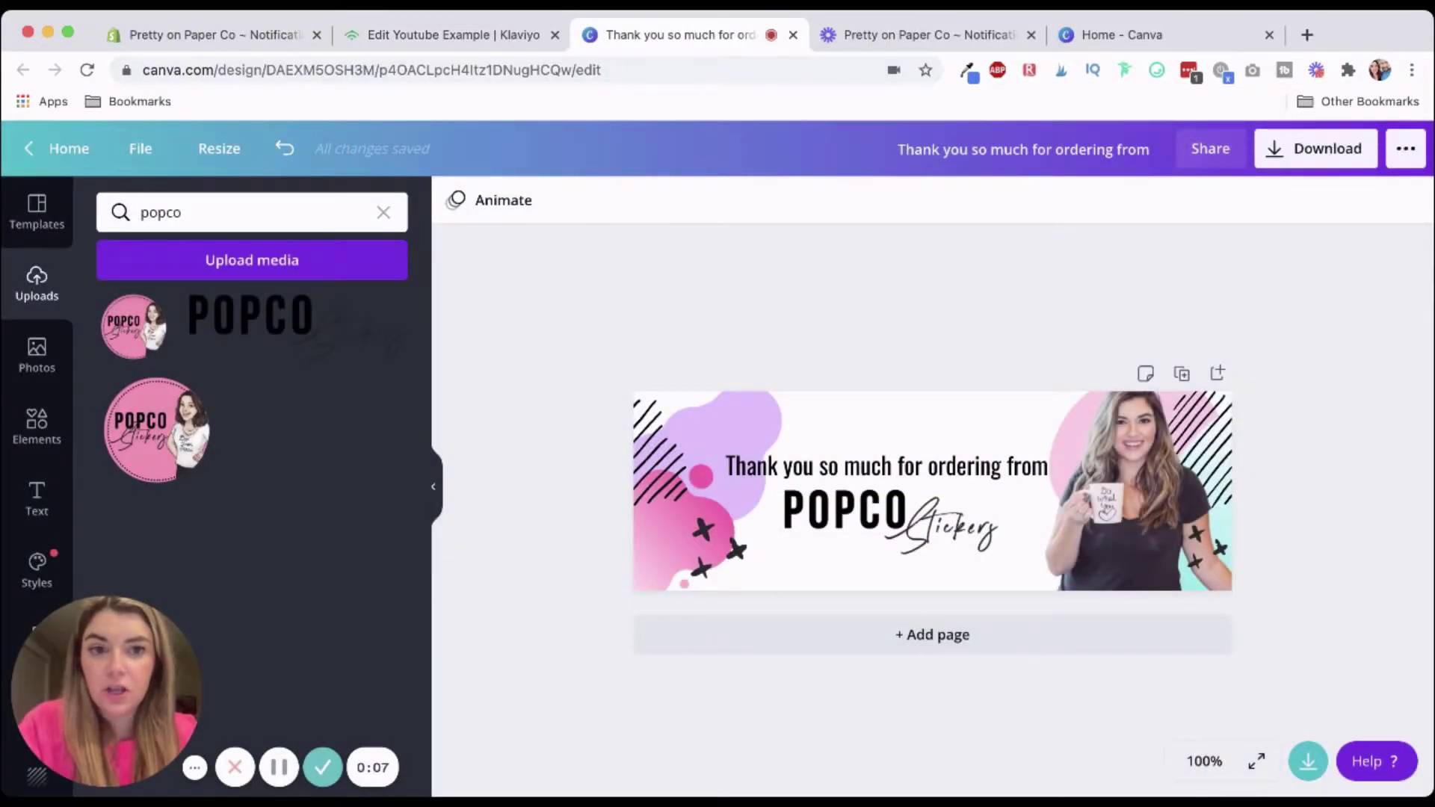
left_click(1154, 39)
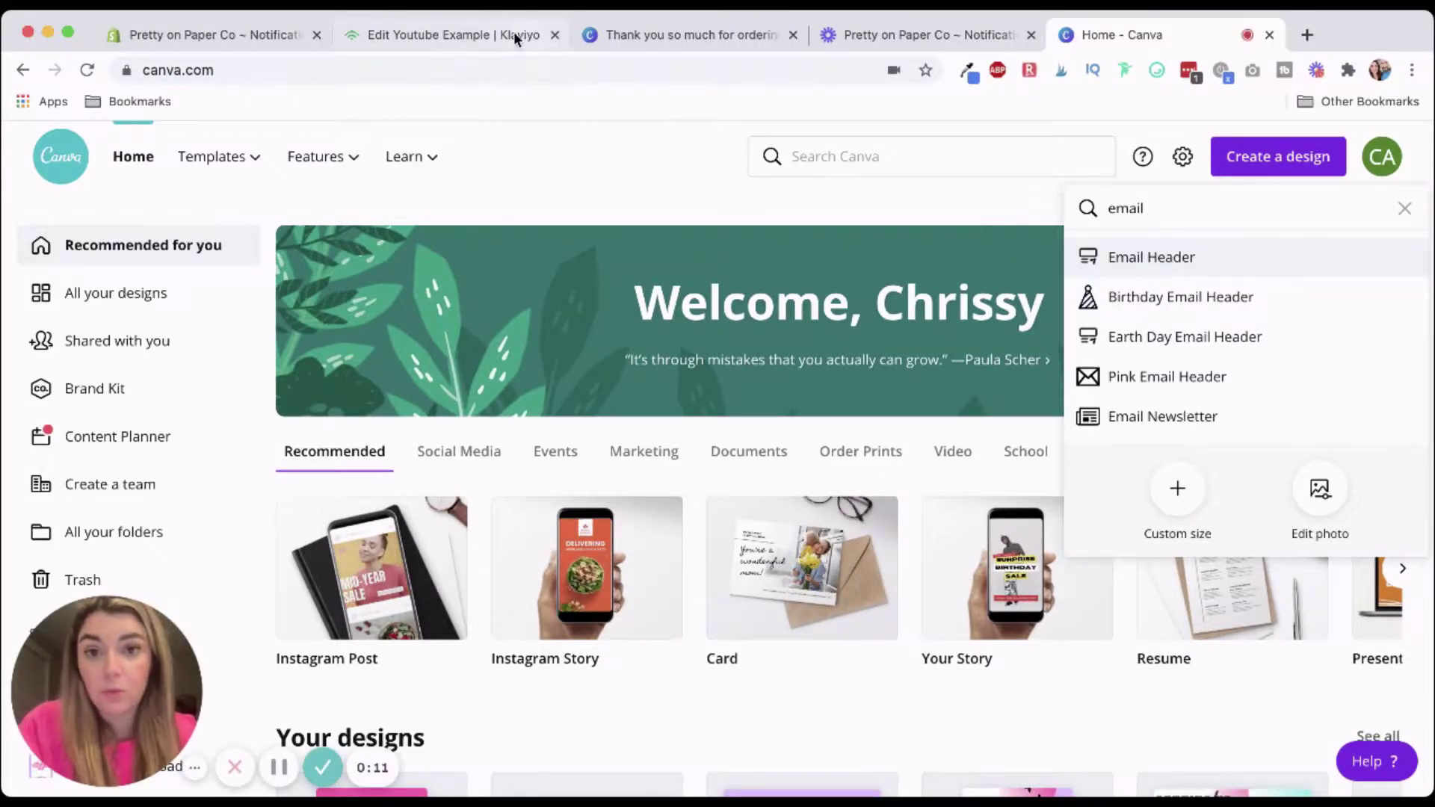
left_click(478, 36)
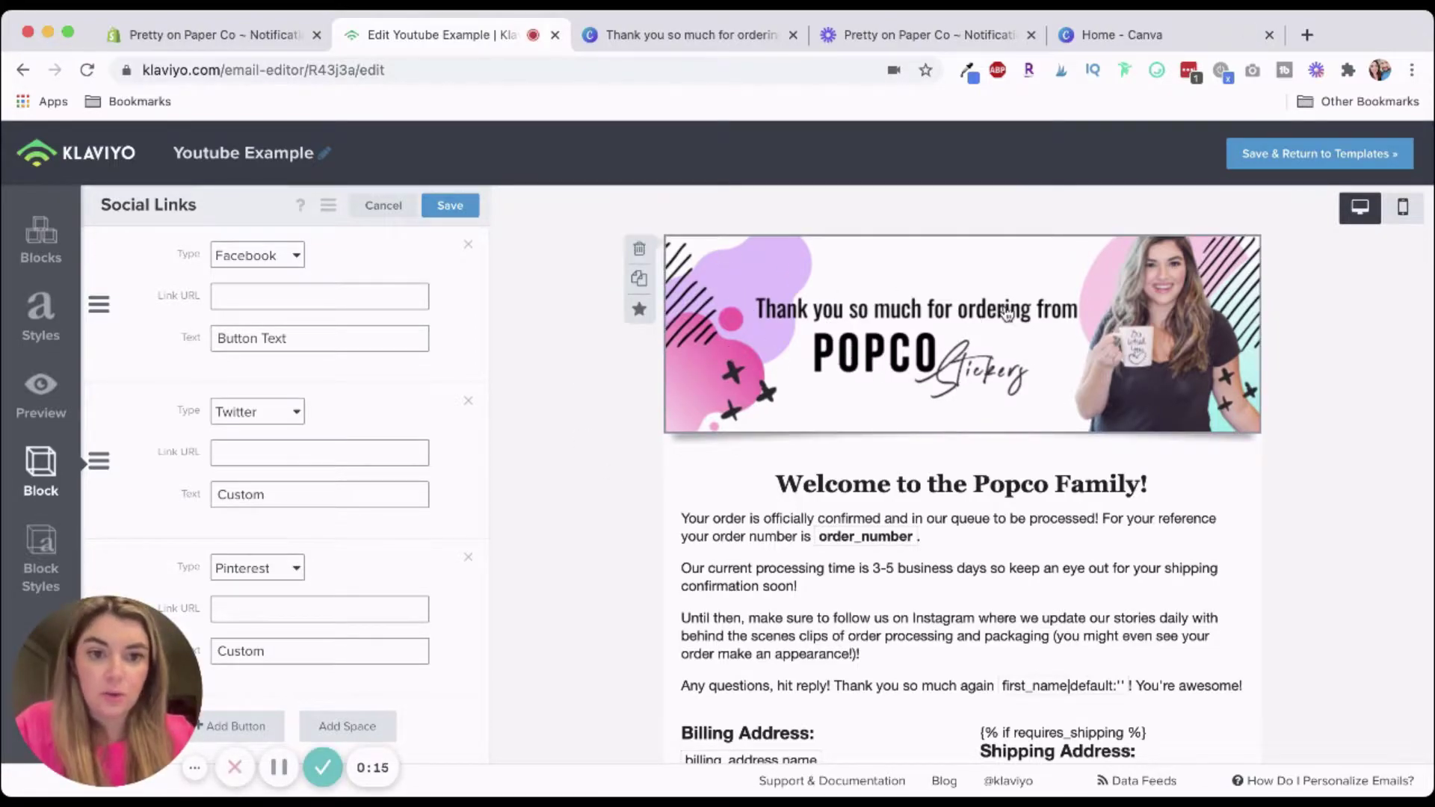
In the main text block, start a new line after the closing 'You're awesome!' sentence
scroll(756, 583, "down", 2)
scroll(756, 583, "down", 1)
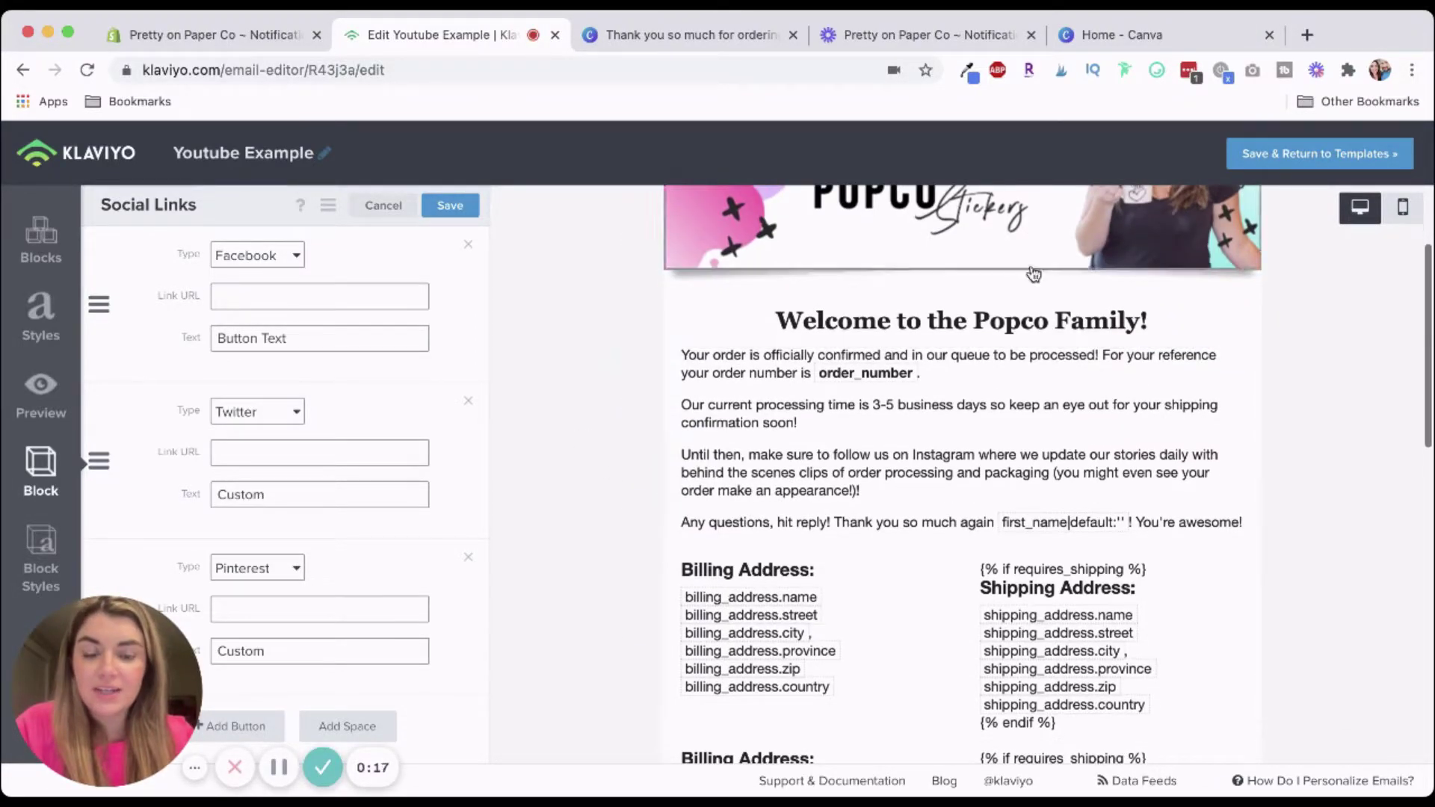
left_click(848, 484)
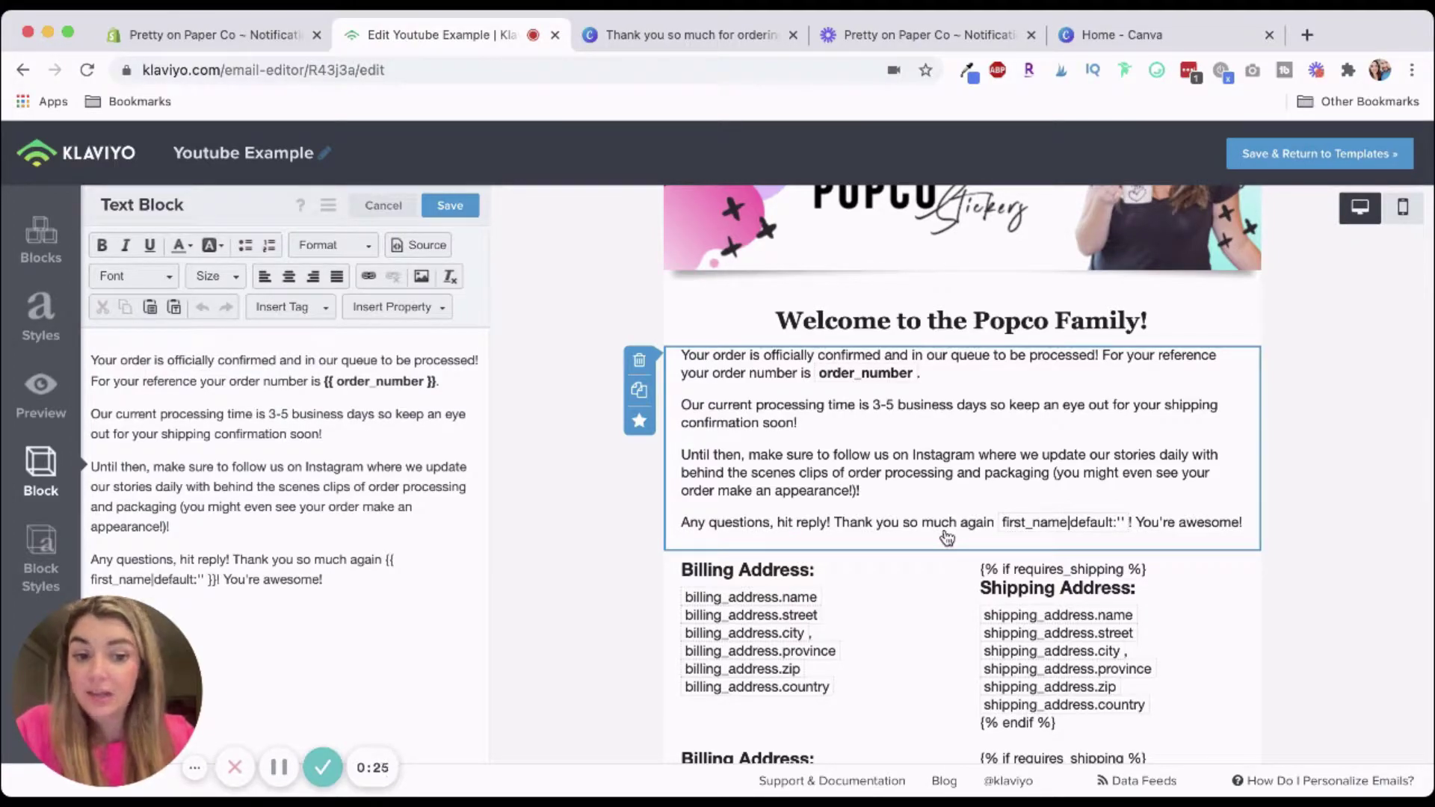
scroll(947, 536, "down", 1)
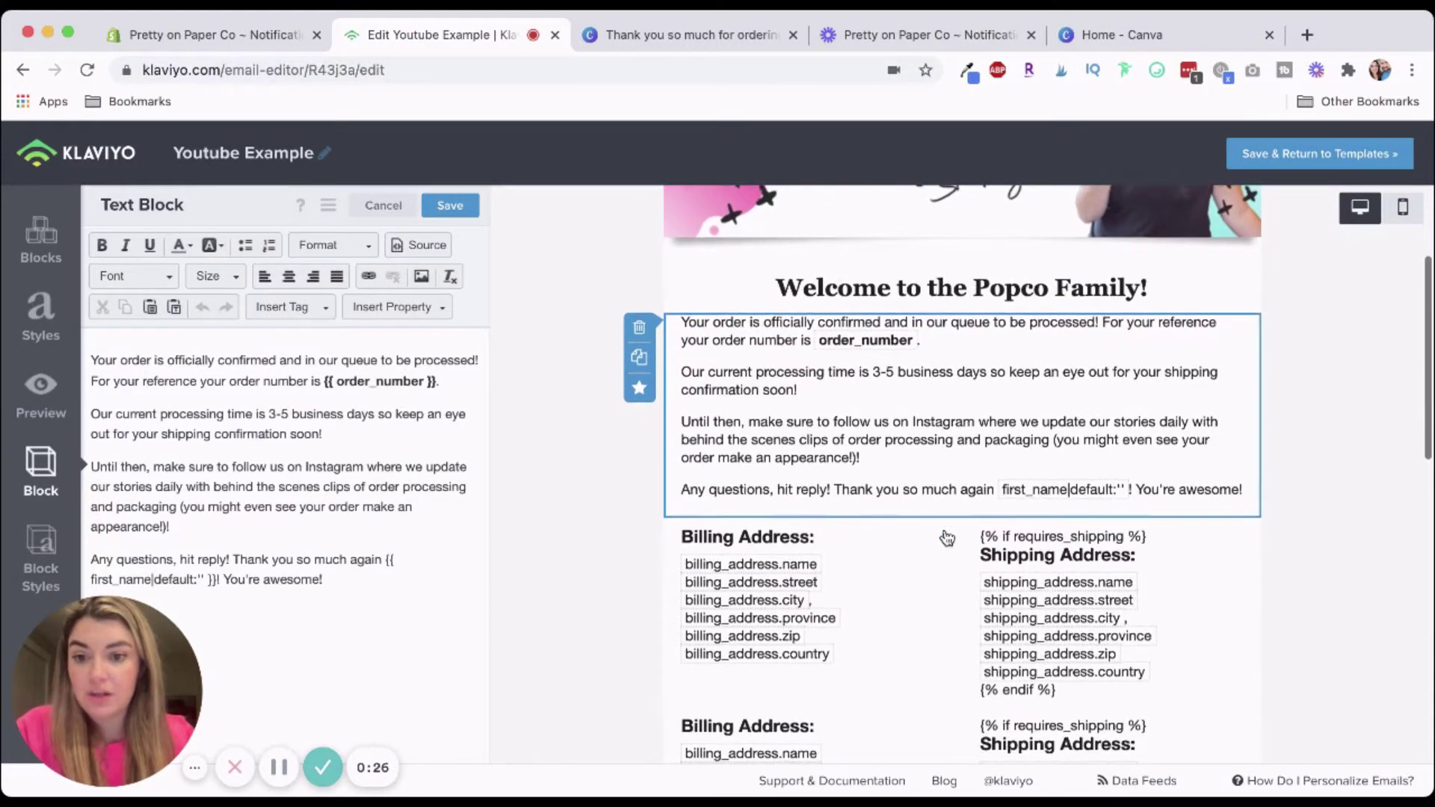
left_click(216, 579)
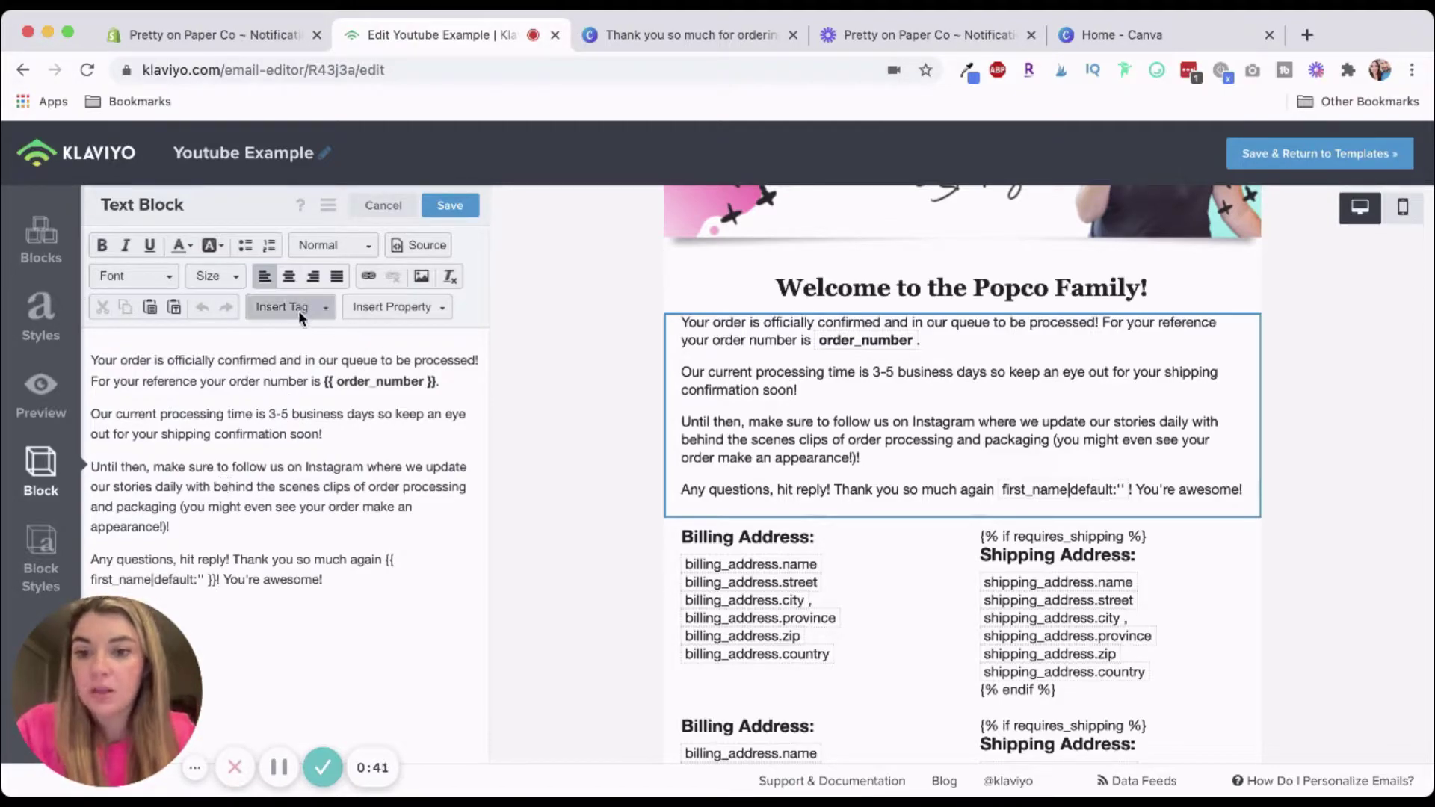
left_click(335, 583)
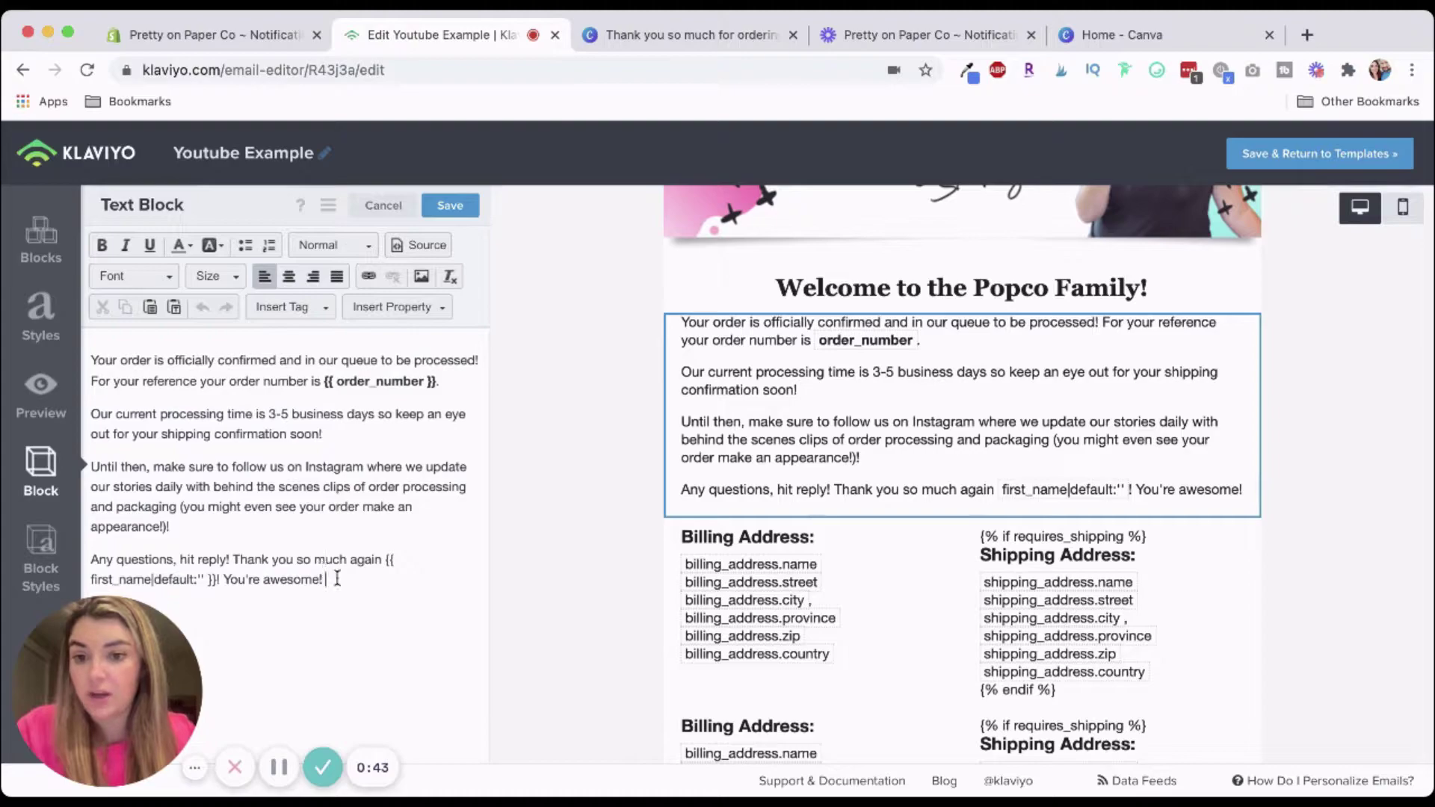
key("Return")
key("Return")
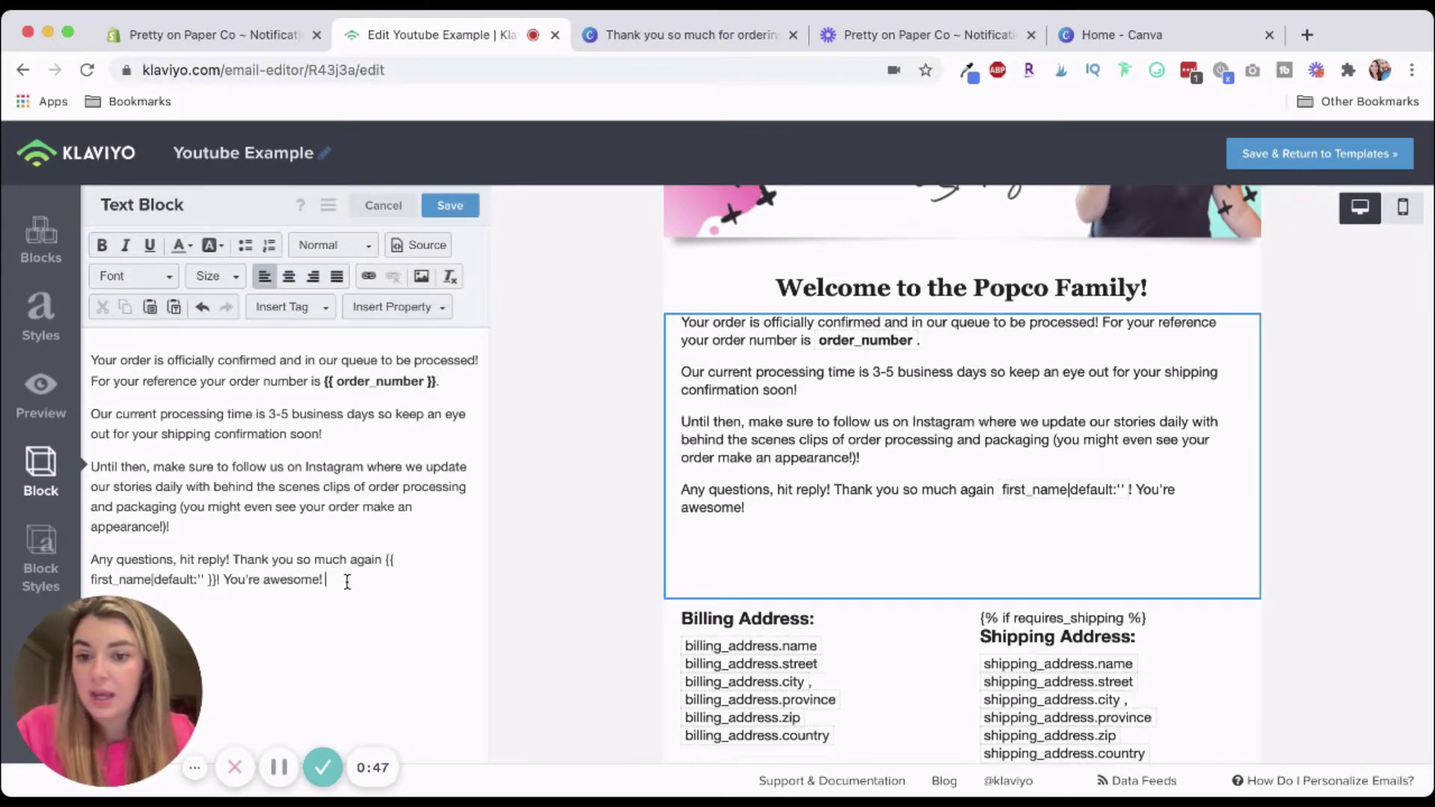
Insert the First Name property after 'awesome!' and remove the duplicate first_name merge tag
left_click(398, 306)
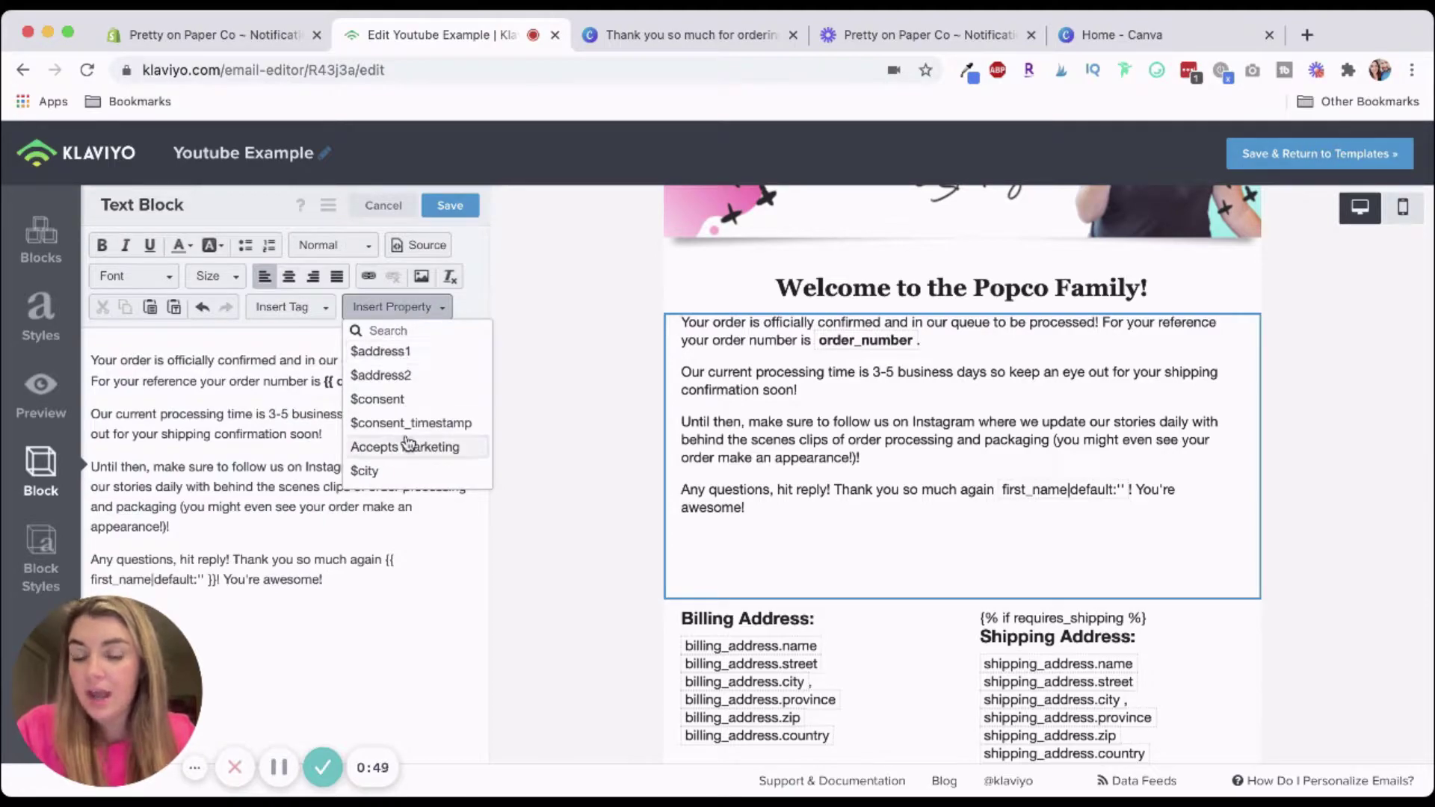
scroll(407, 449, "down", 3)
scroll(403, 449, "down", 2)
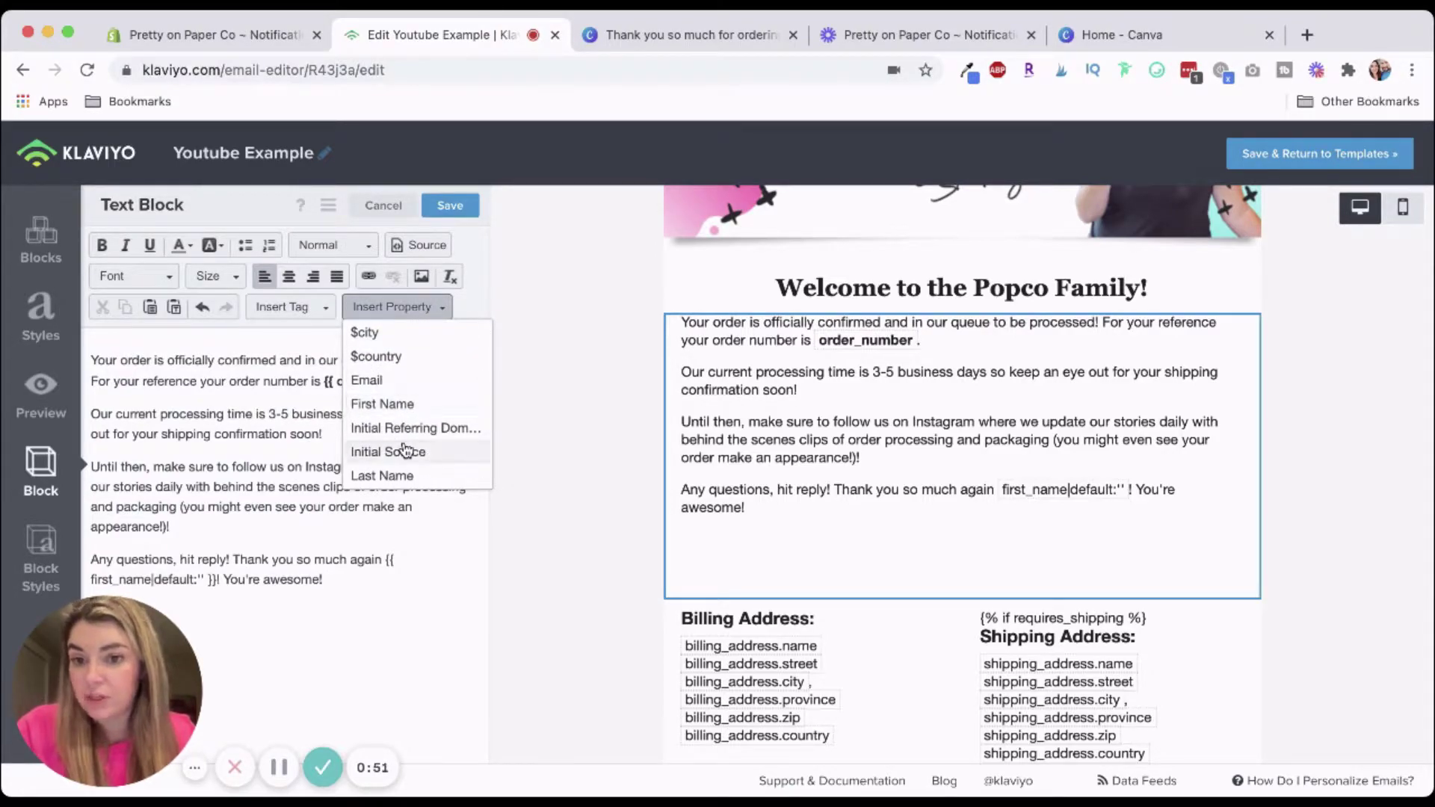
scroll(402, 396, "down", 3)
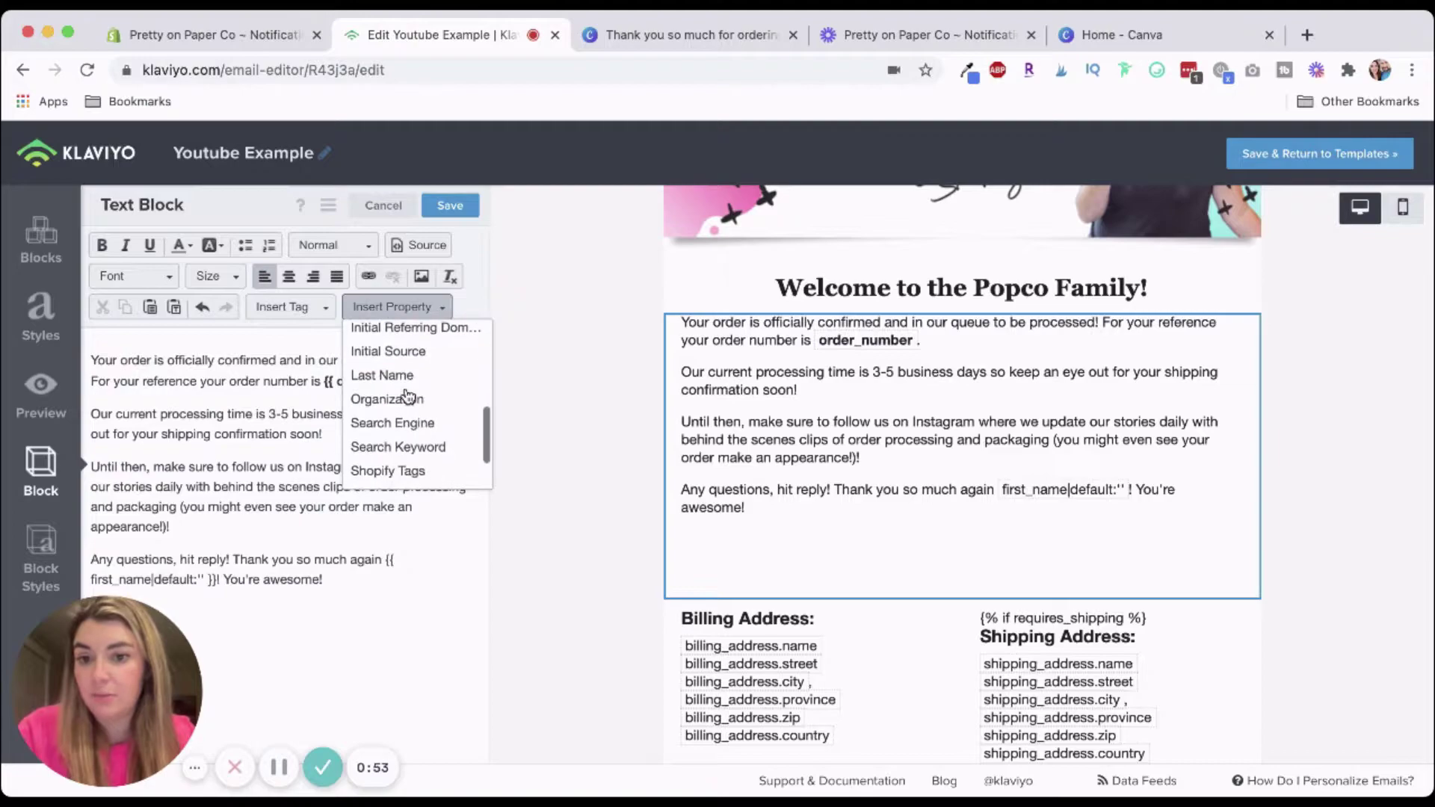
scroll(400, 441, "up", 5)
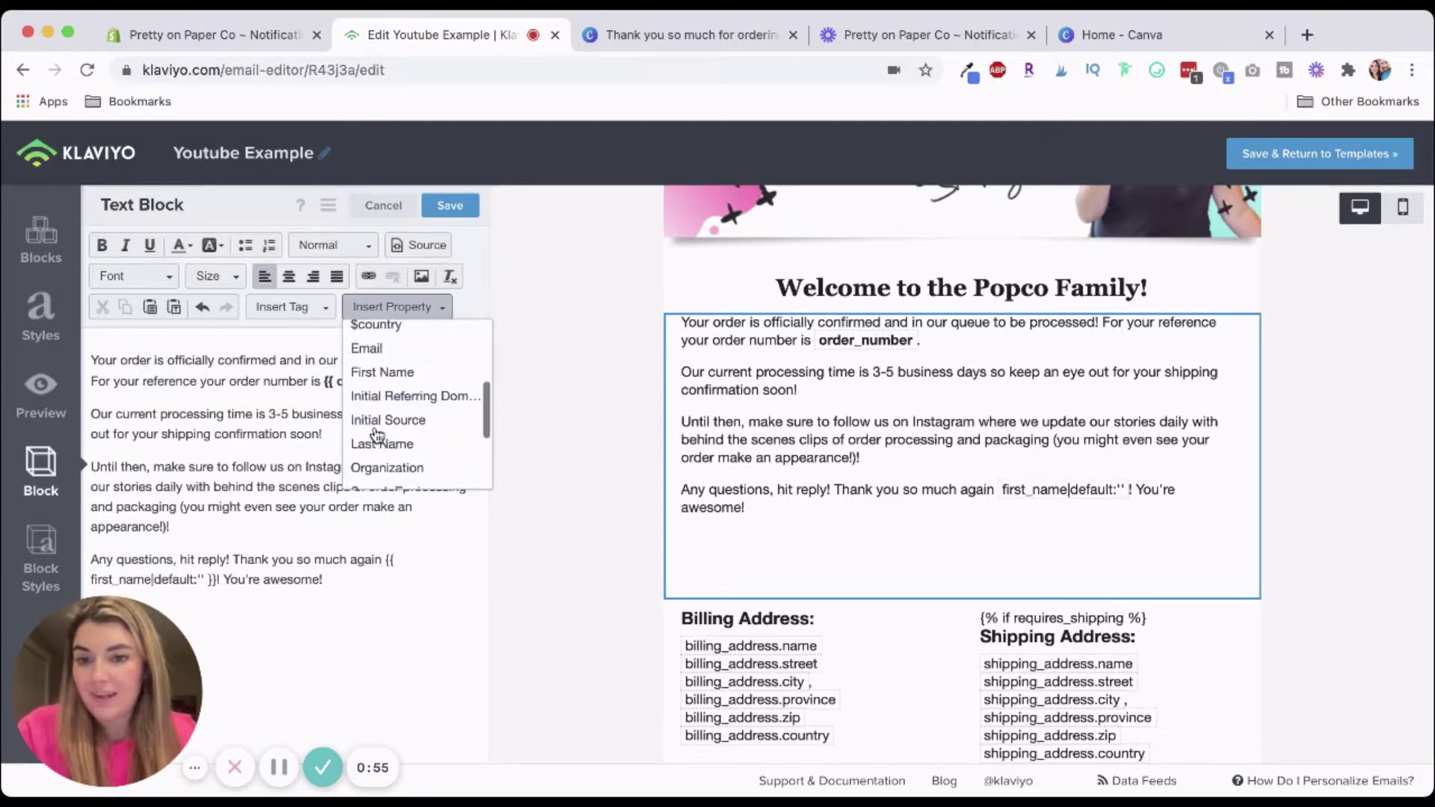
left_click(390, 461)
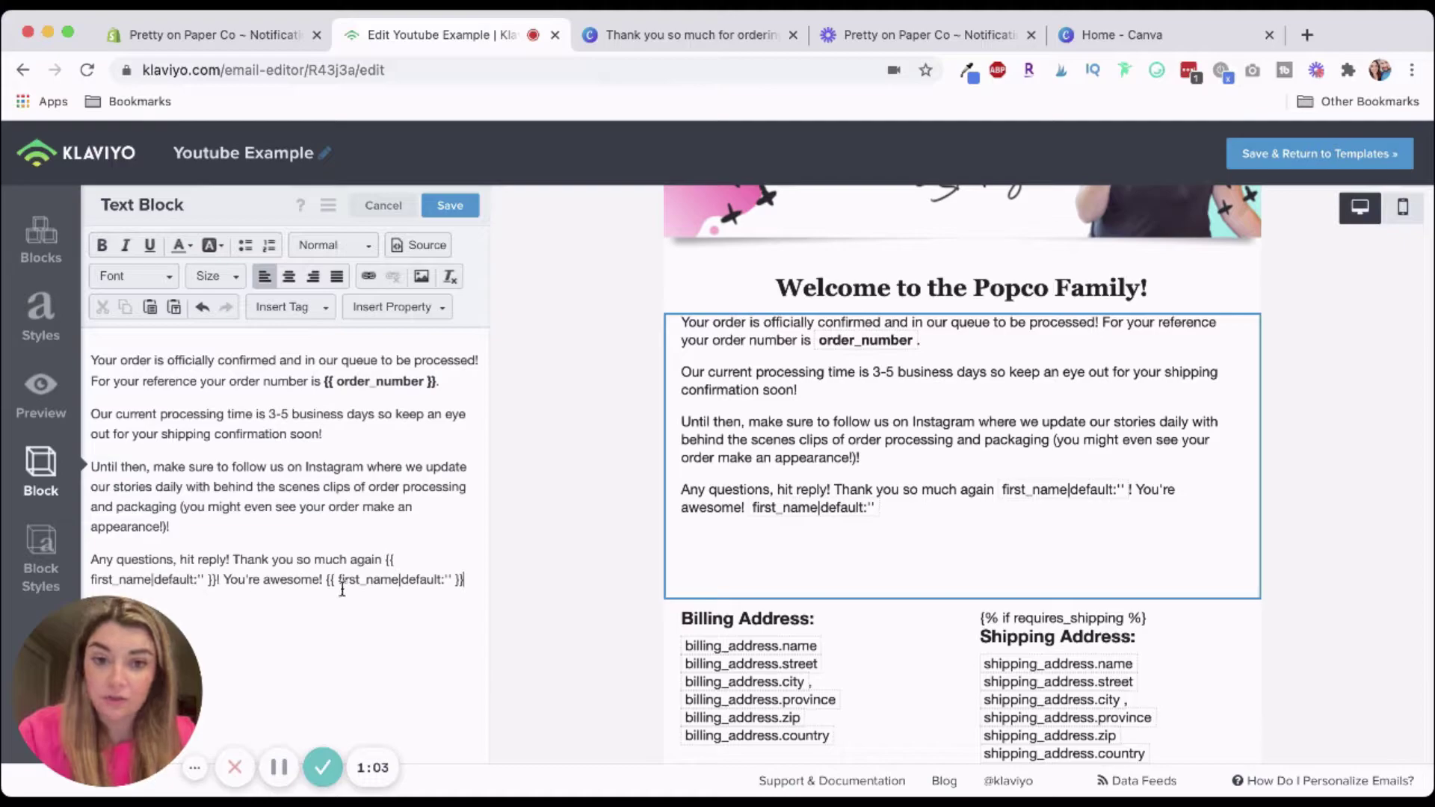
left_click_drag(478, 580, 329, 579)
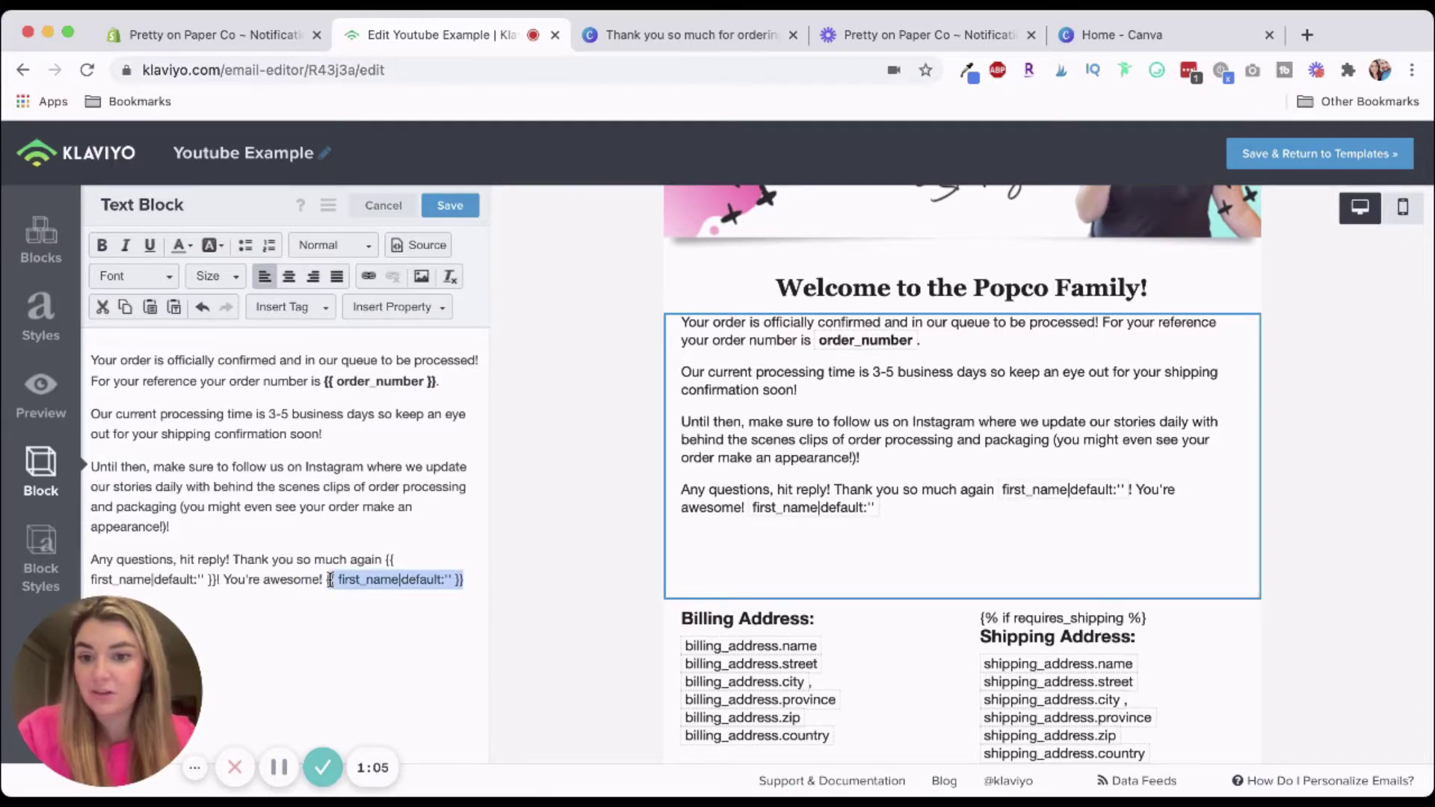
key("BackSpace")
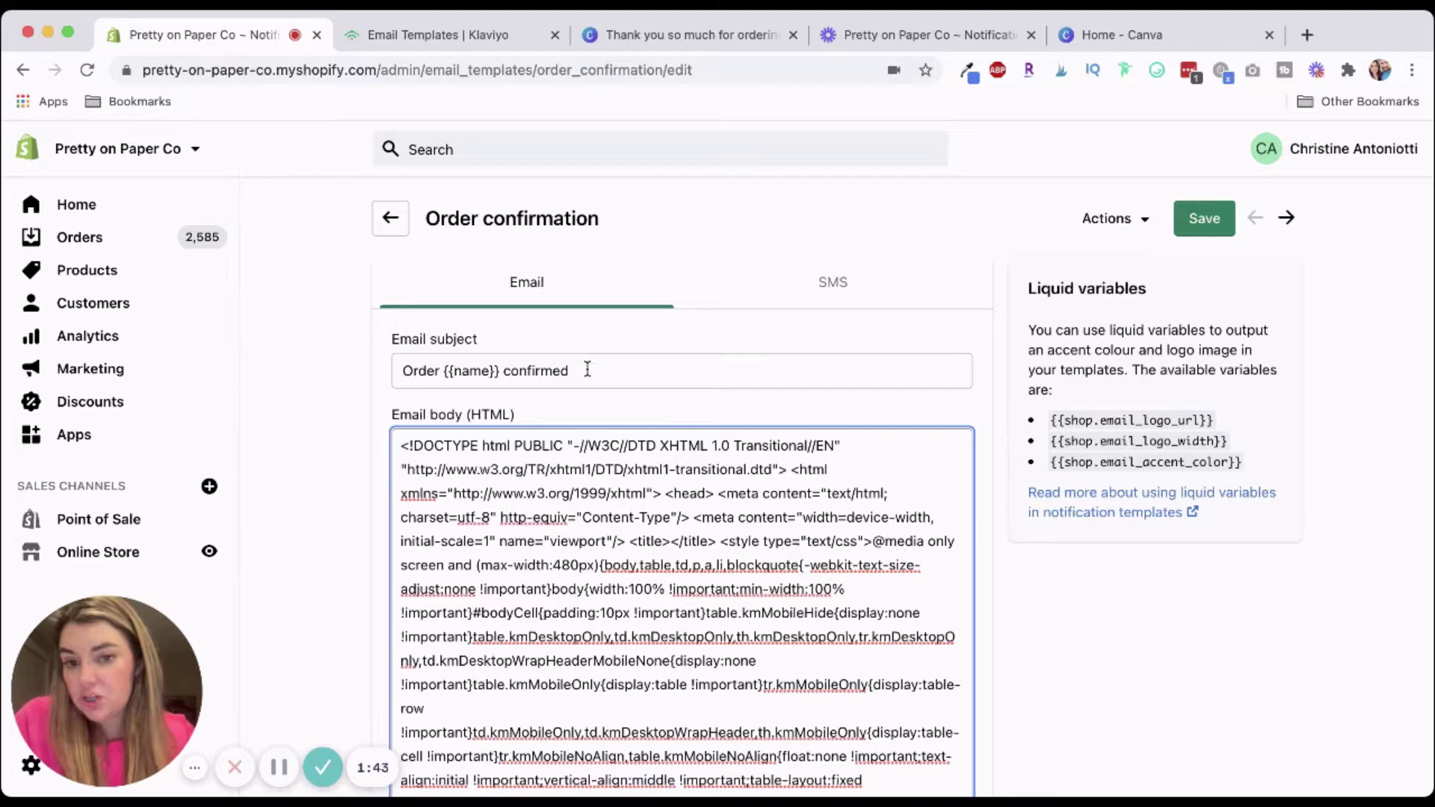
Confirm the subject 'Order {{name}} confirmed' and save the order confirmation template
left_click(587, 367)
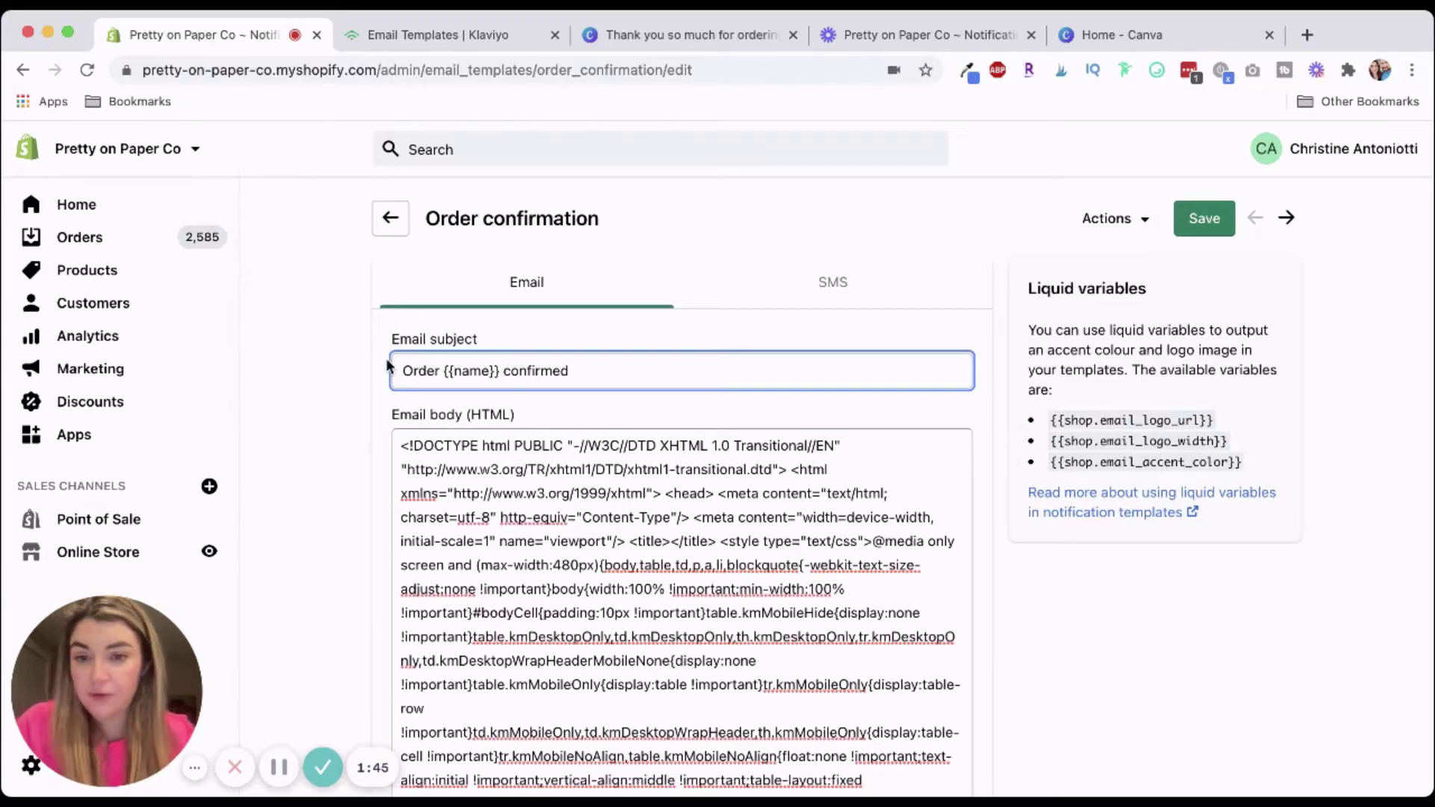
left_click(402, 368)
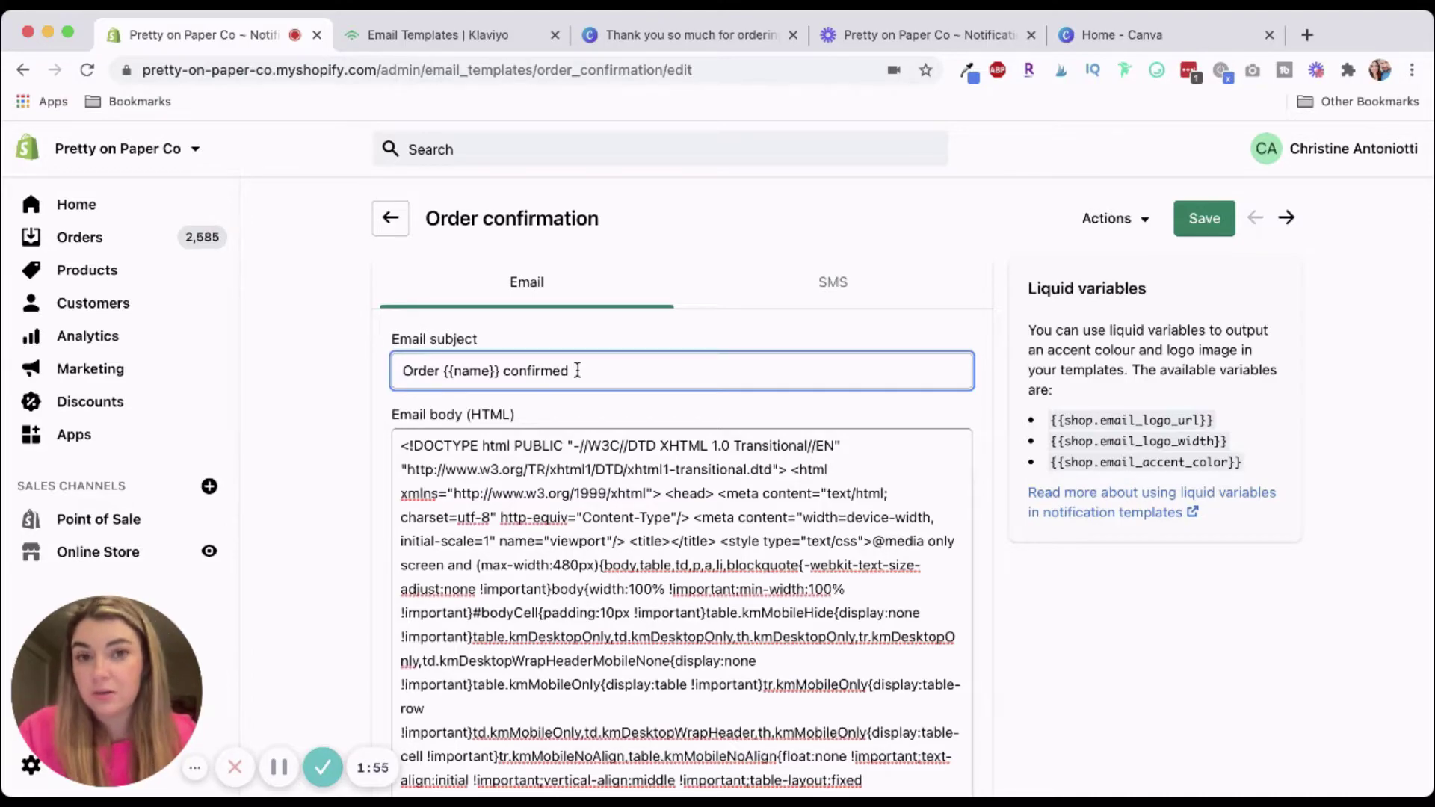
left_click(578, 371)
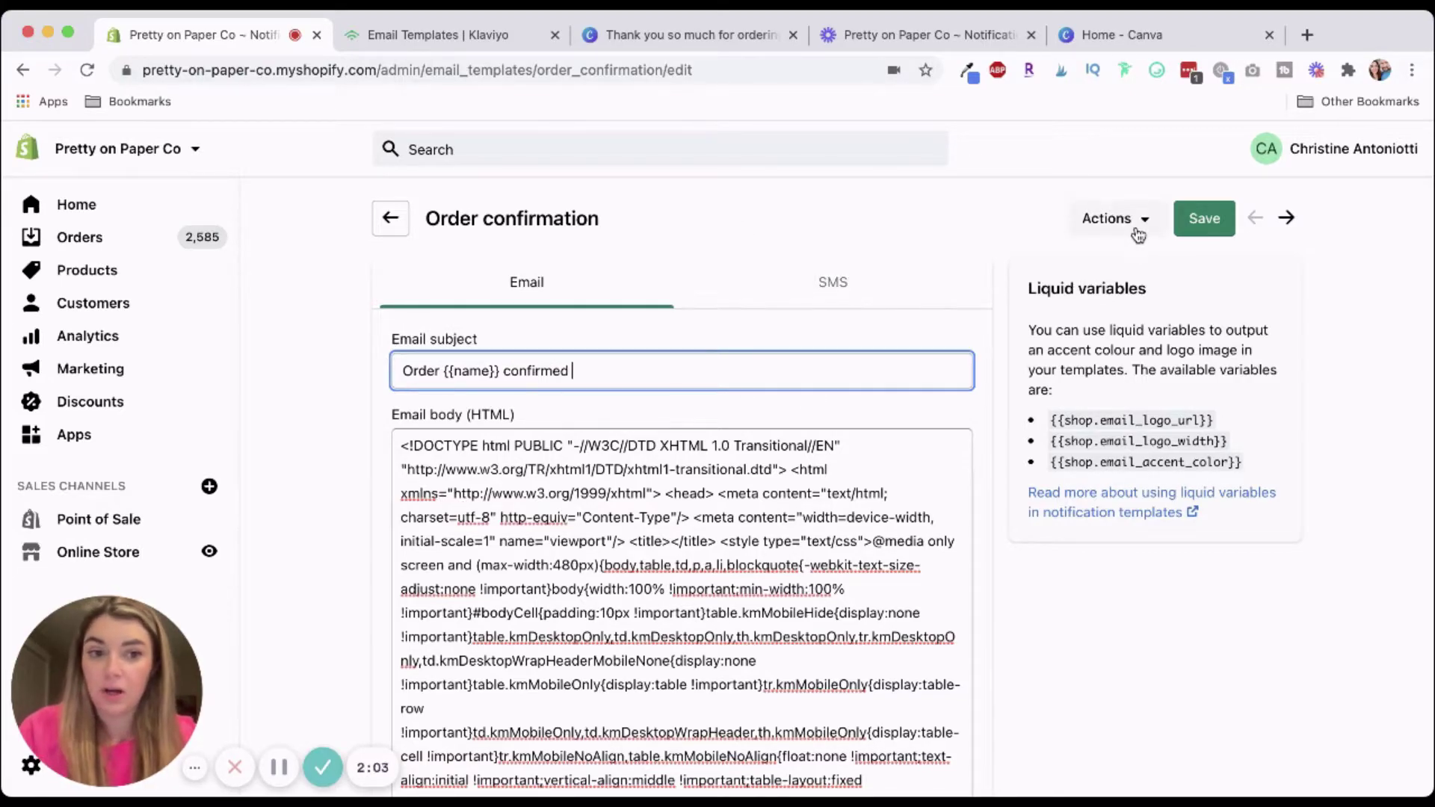
left_click(1205, 228)
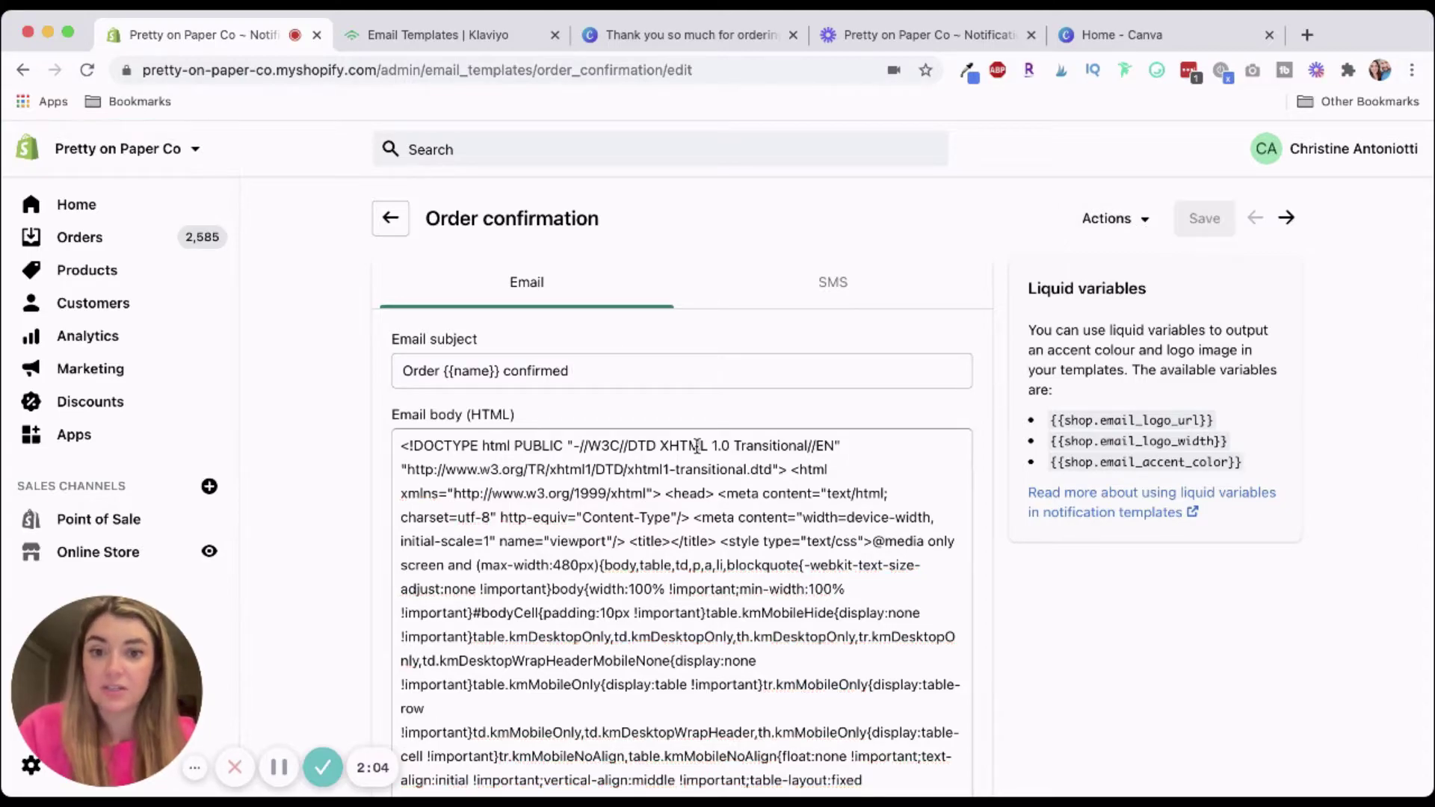
left_click(1127, 224)
Preview the email, checking the POPCO banner, welcome copy, order totals and social icons
left_click(1083, 307)
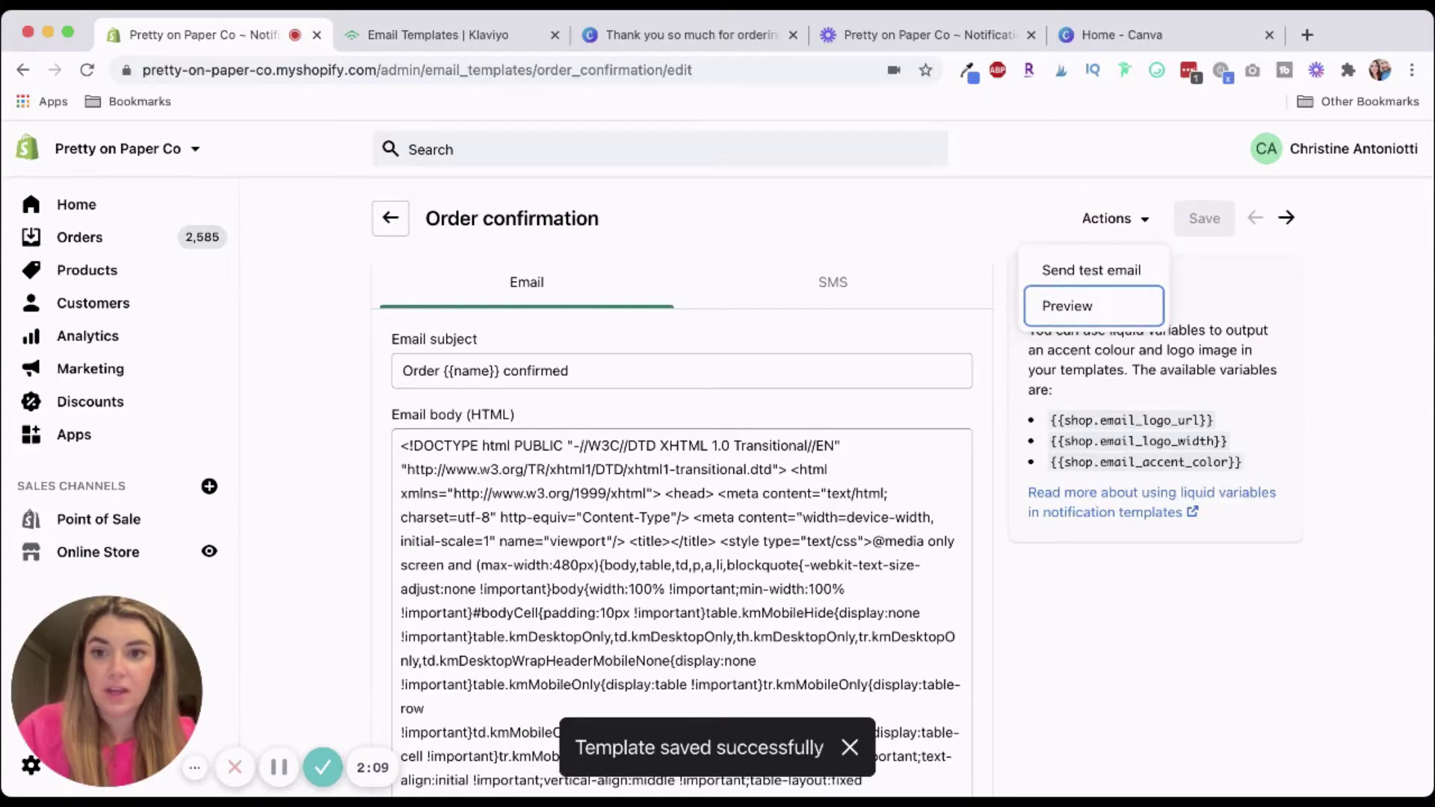
scroll(780, 468, "down", 3)
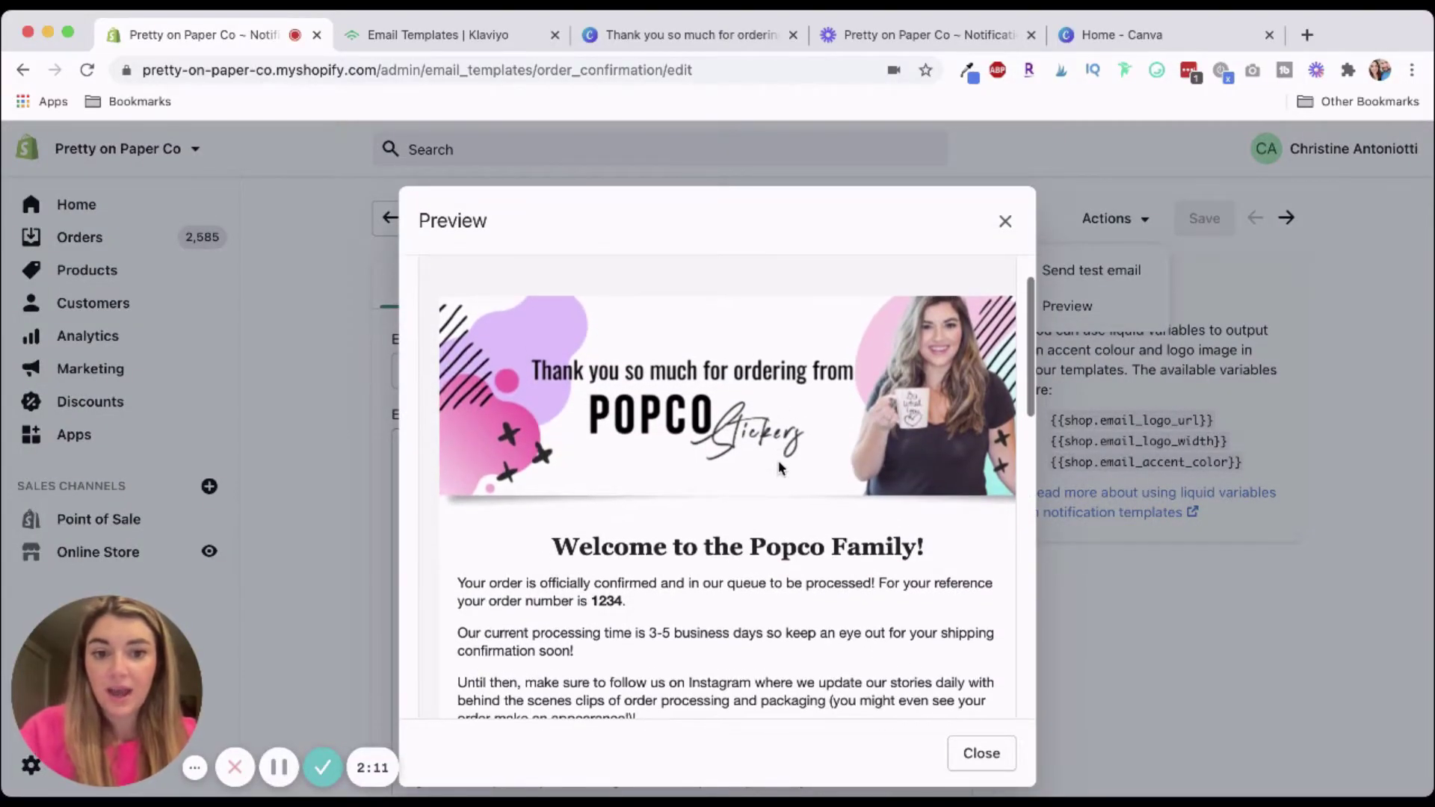
scroll(779, 468, "right", 2)
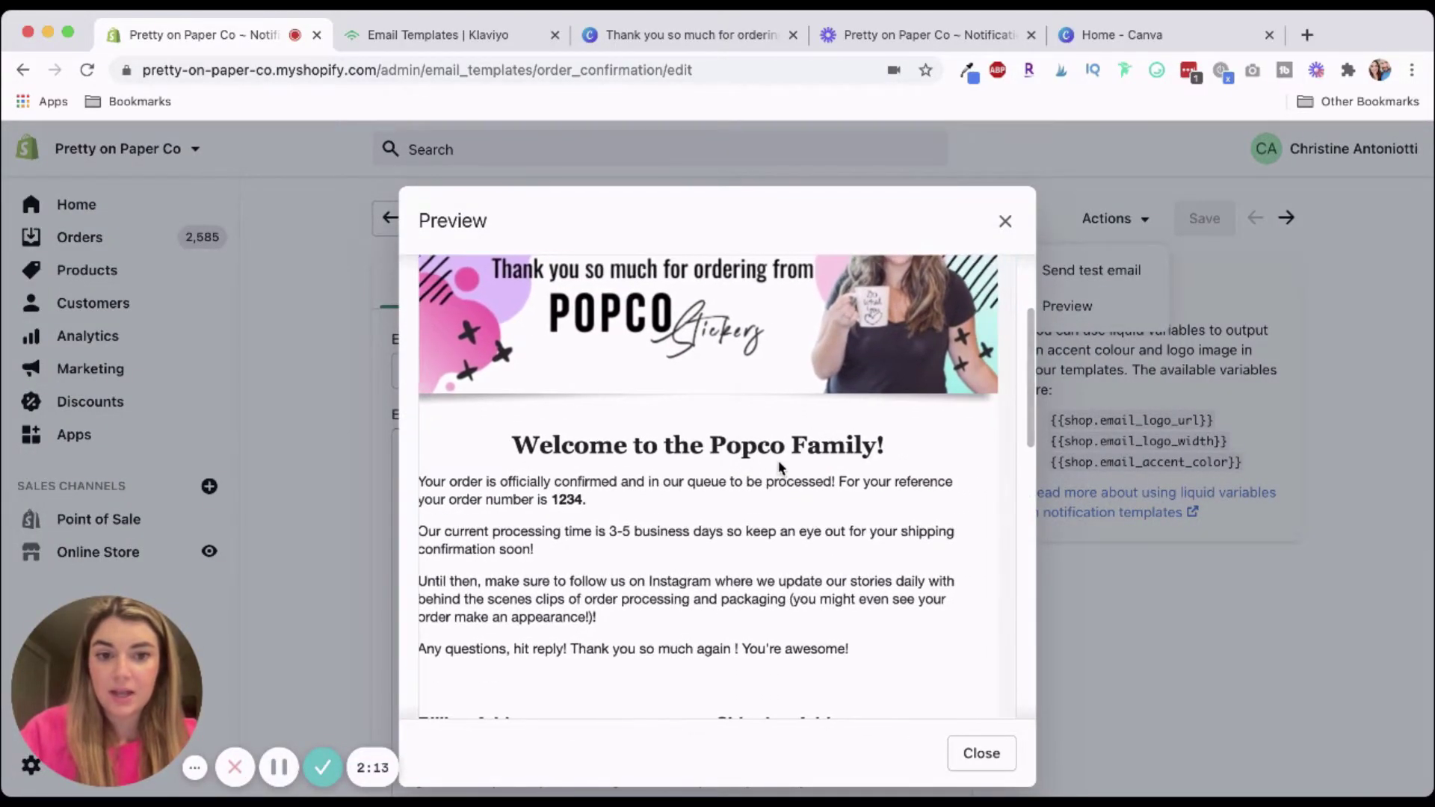
scroll(779, 466, "down", 10)
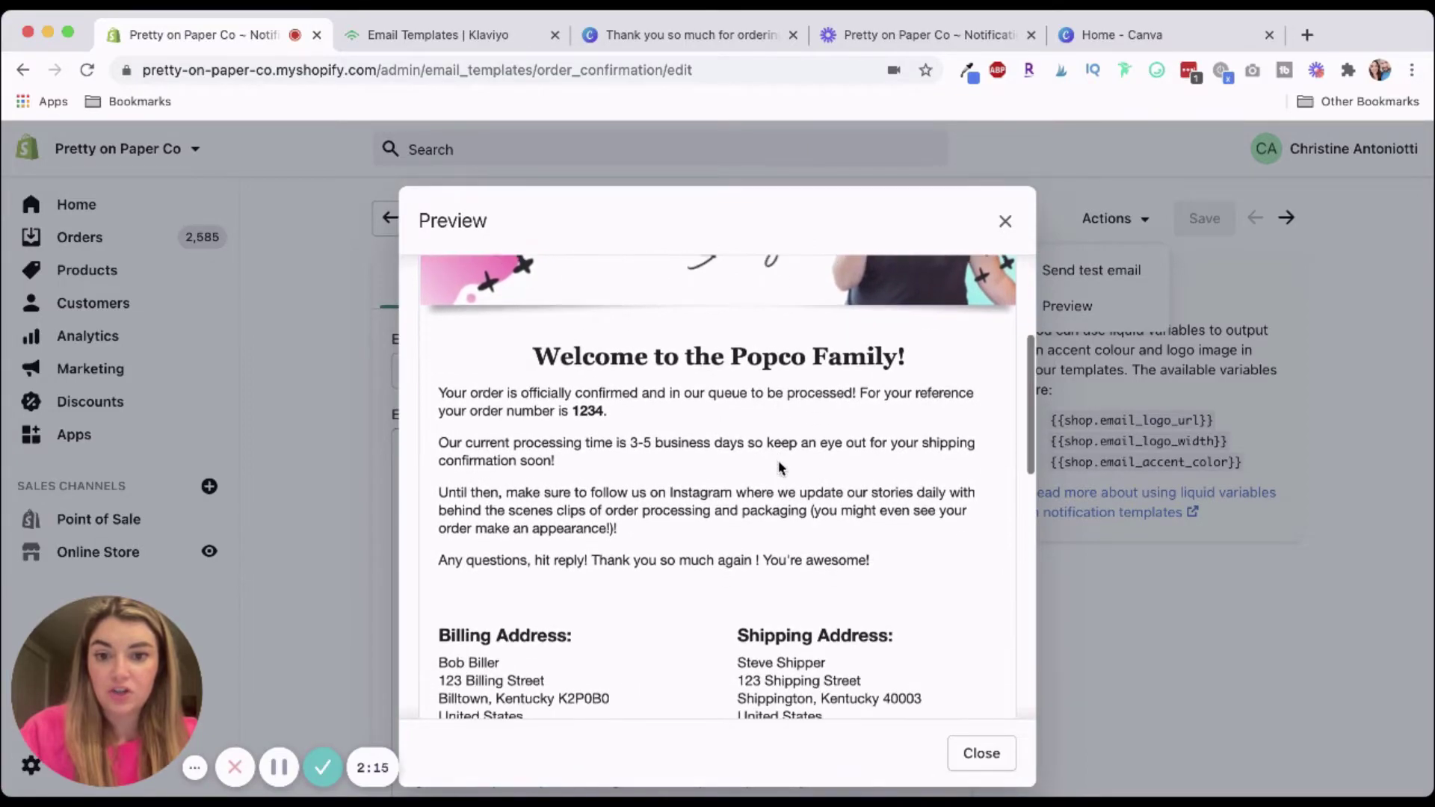
scroll(779, 463, "up", 15)
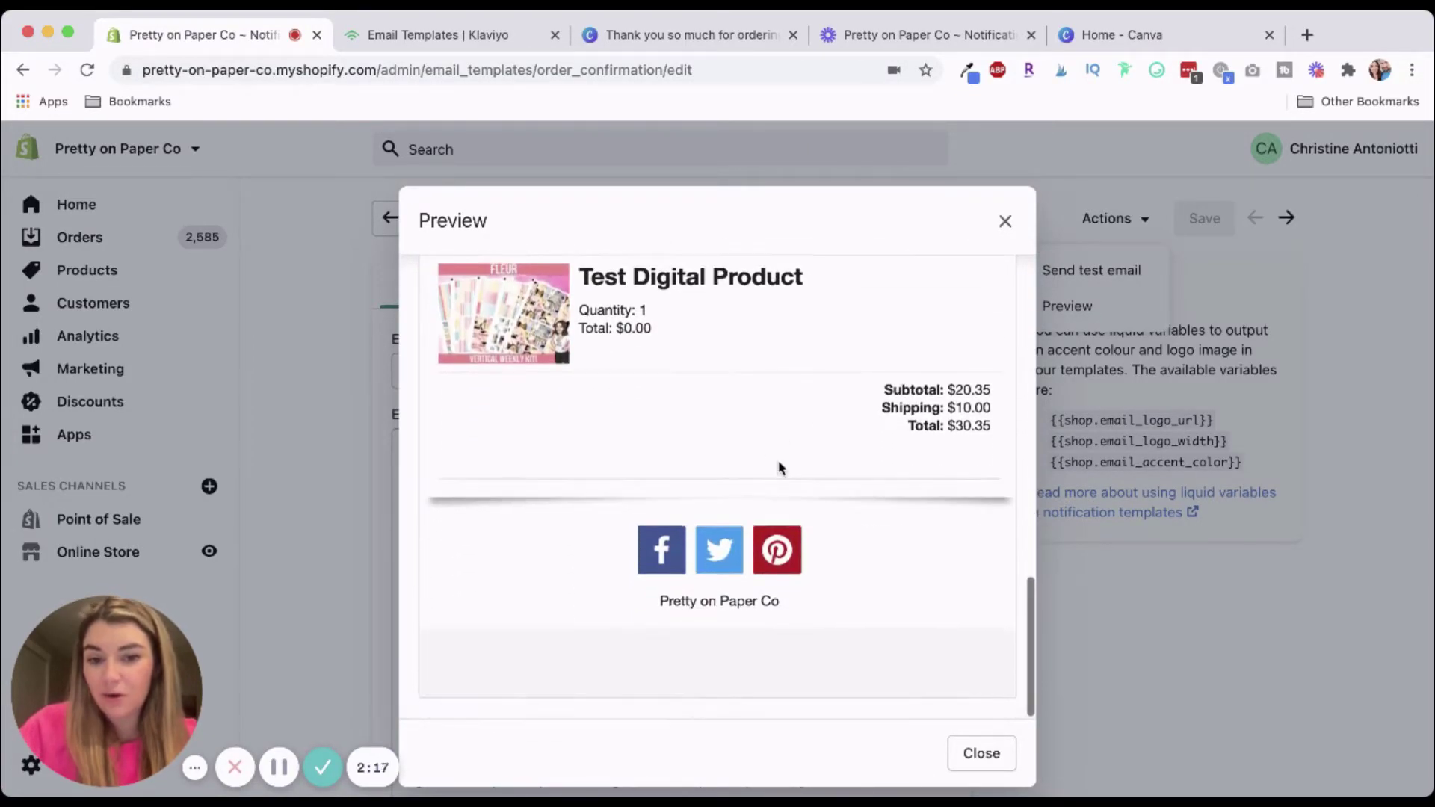
scroll(780, 468, "up", 3)
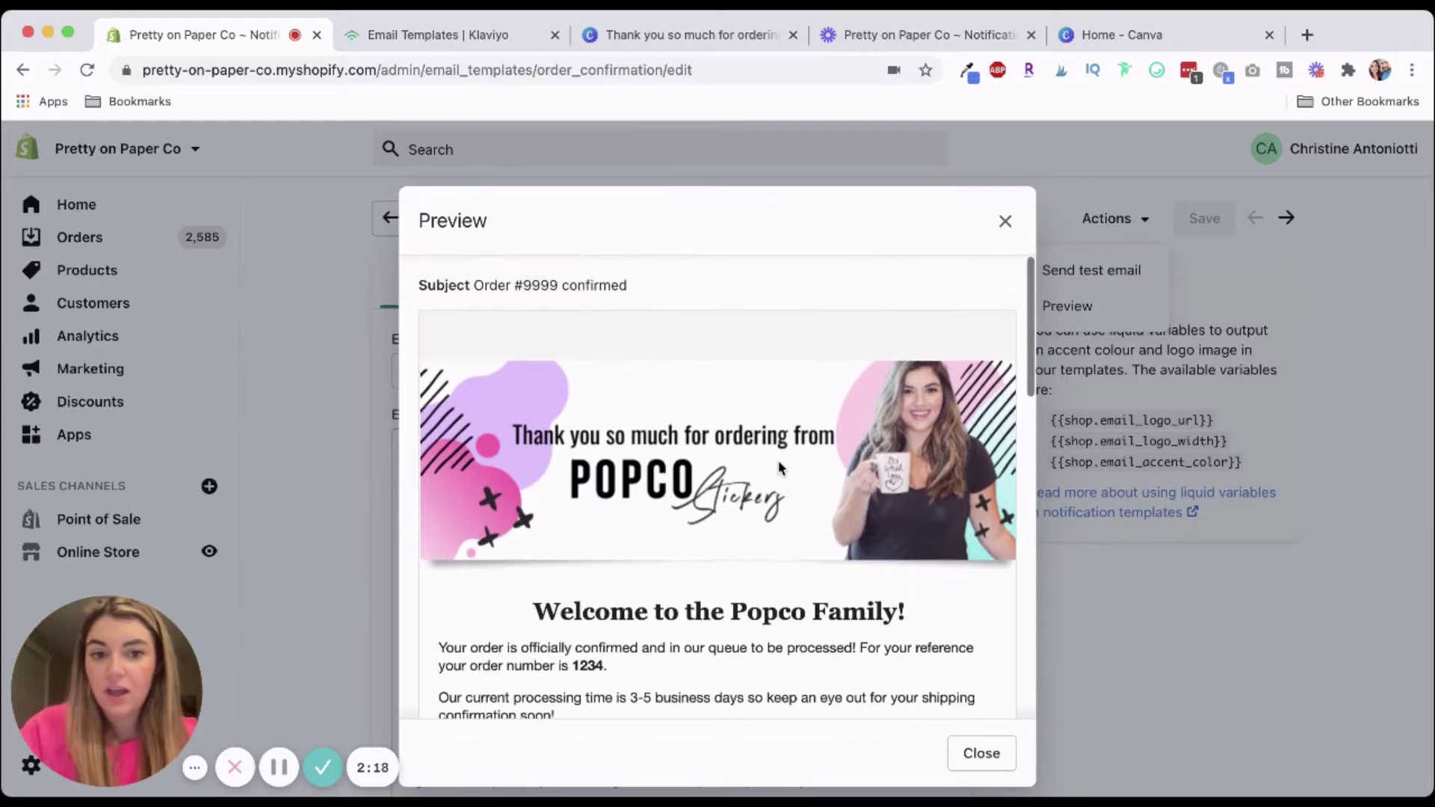
scroll(779, 469, "down", 15)
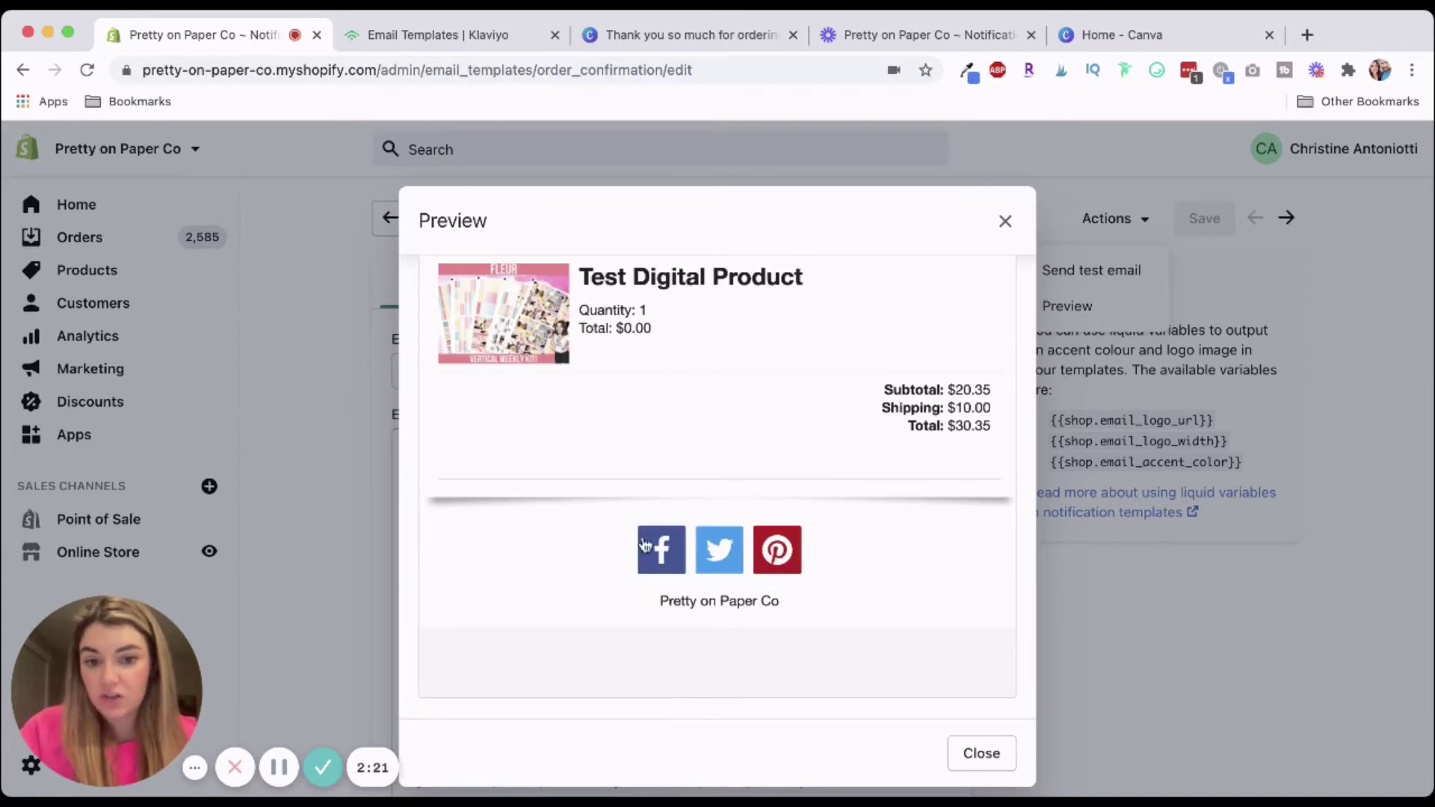